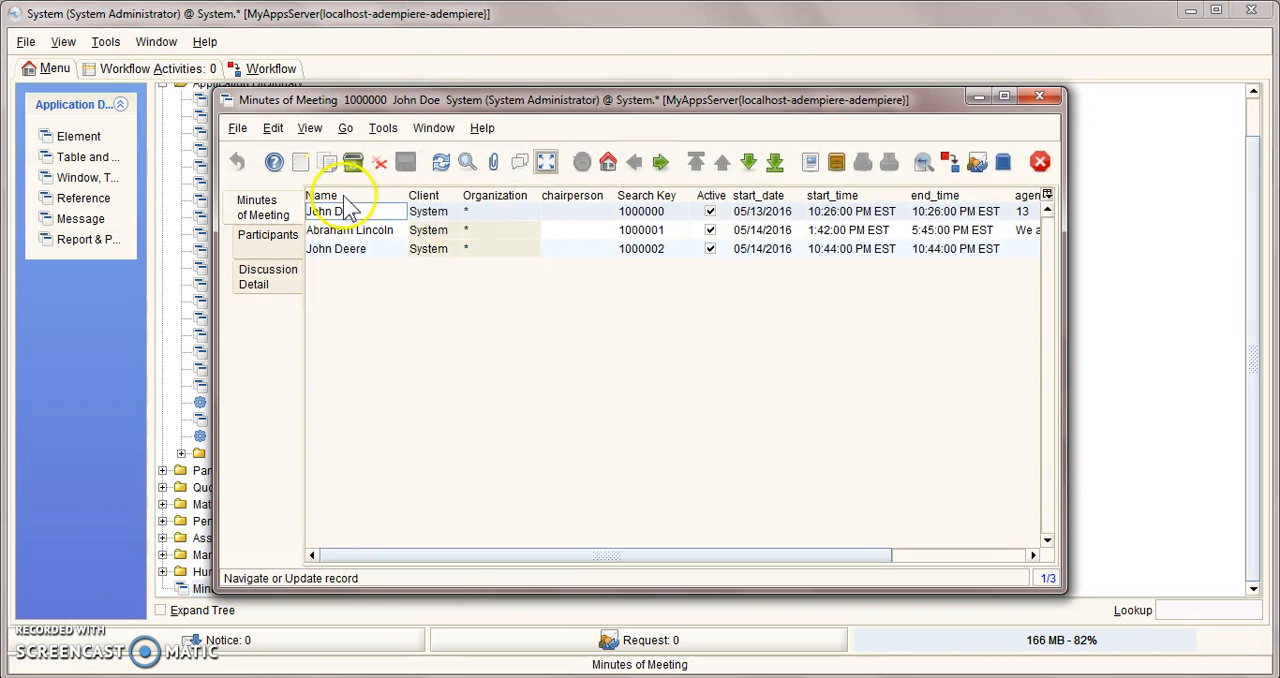
Step: View the Participants tab of the Minutes of Meeting window as a single-record form and close the window
click(294, 237)
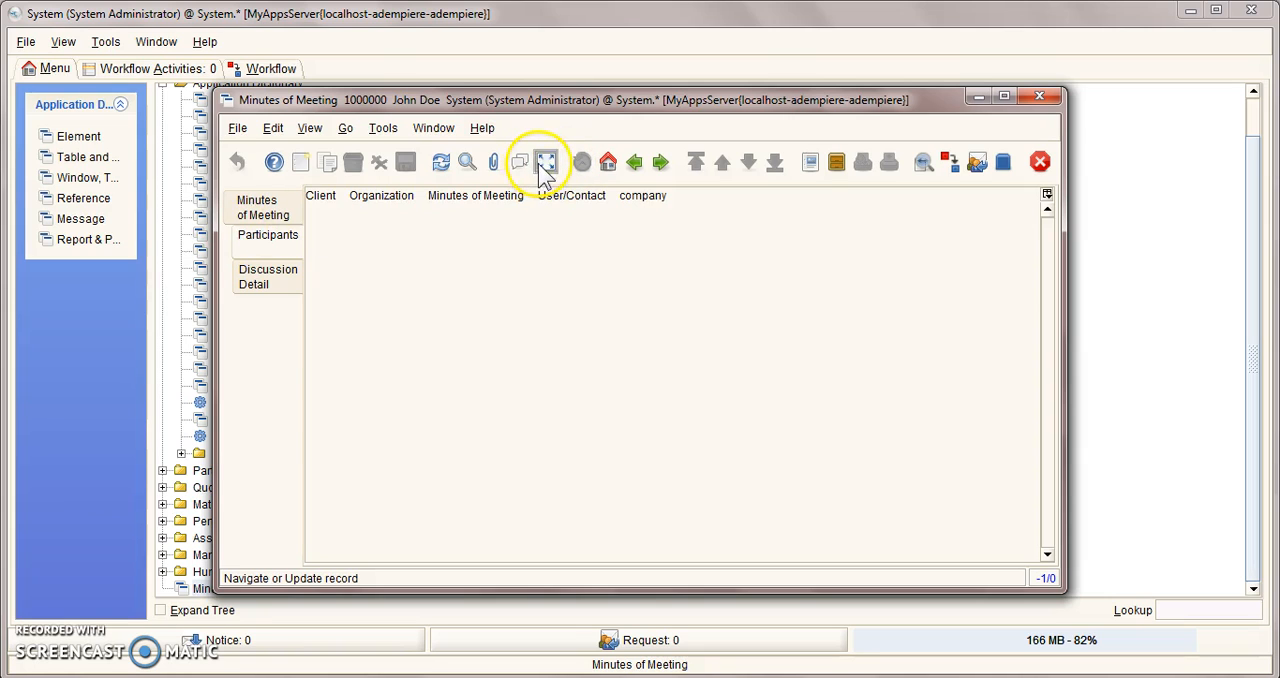
click(545, 163)
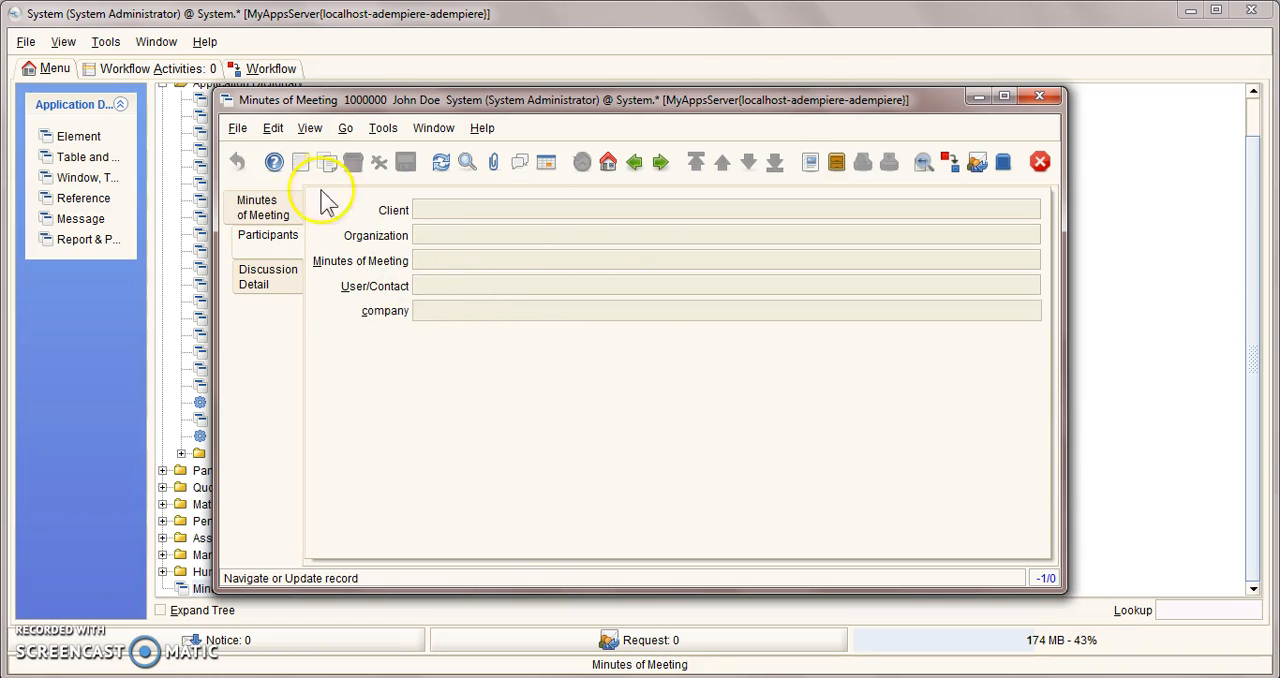
click(1040, 97)
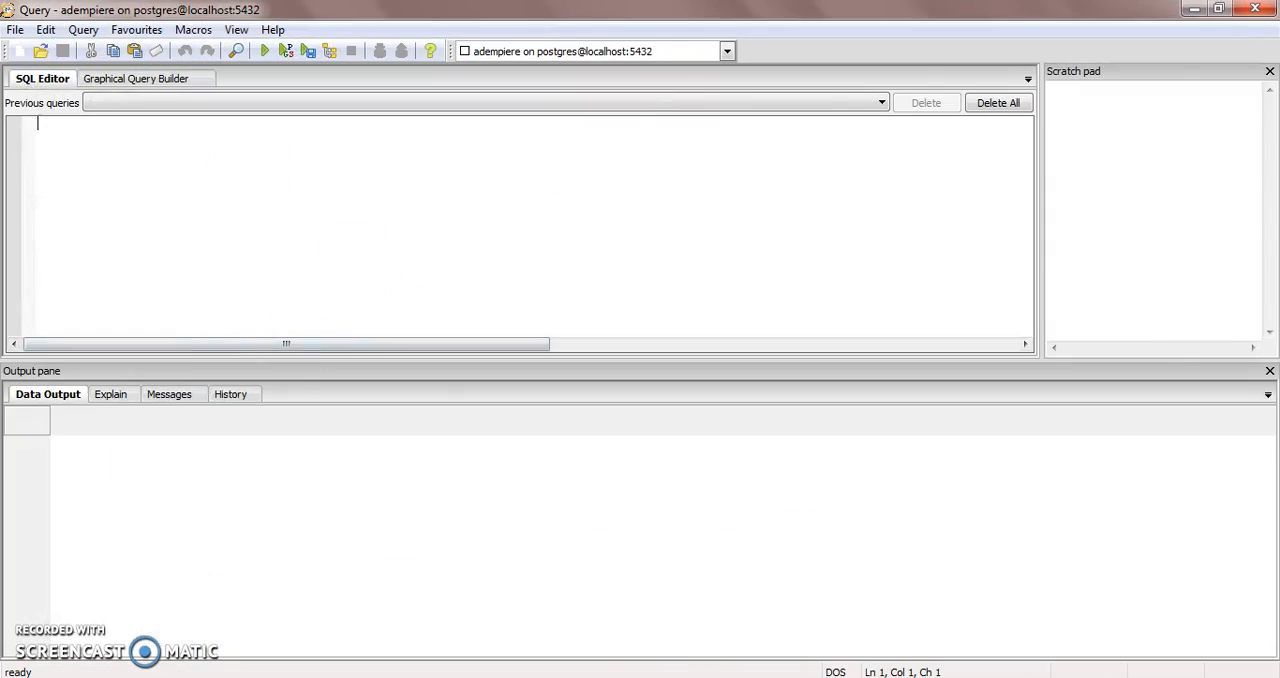
Step: Copy the DROP TABLE adempiere.c_mom_participantsline; statement from the AdempierCookBook3.6(4).pdf in Adobe Reader into the pgAdmin query editor
click(215, 676)
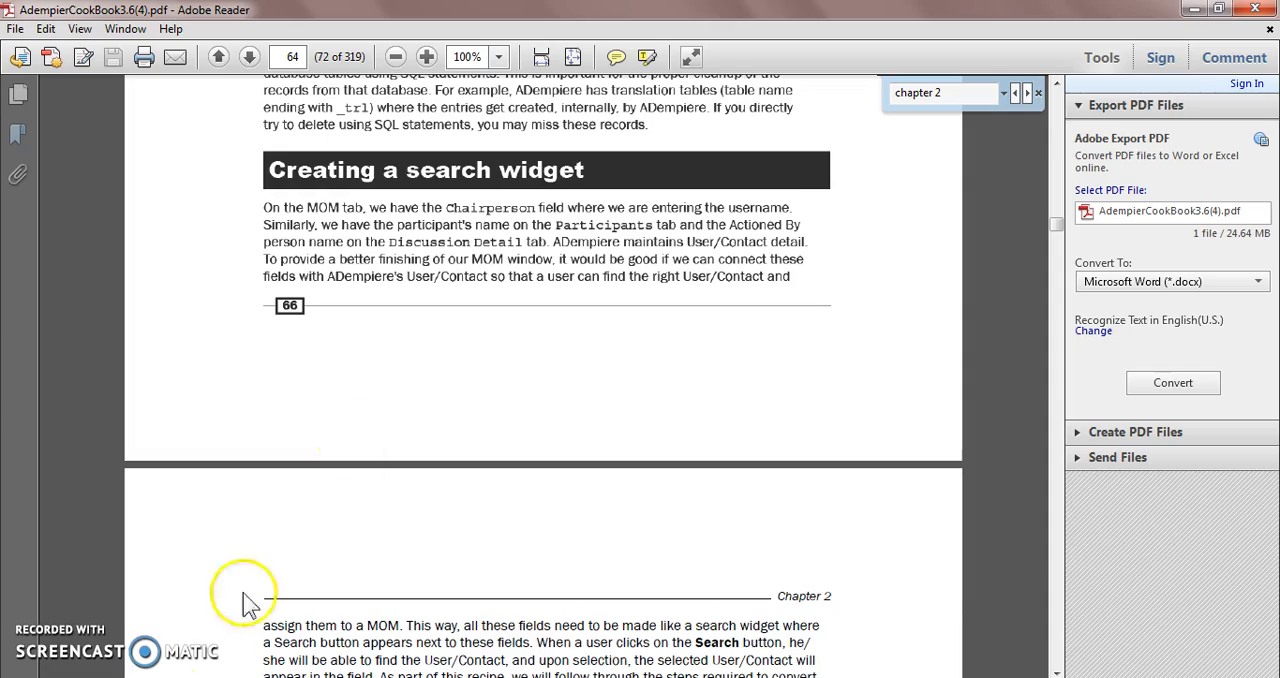
scroll(394, 380, up, 7)
scroll(388, 385, down, 10)
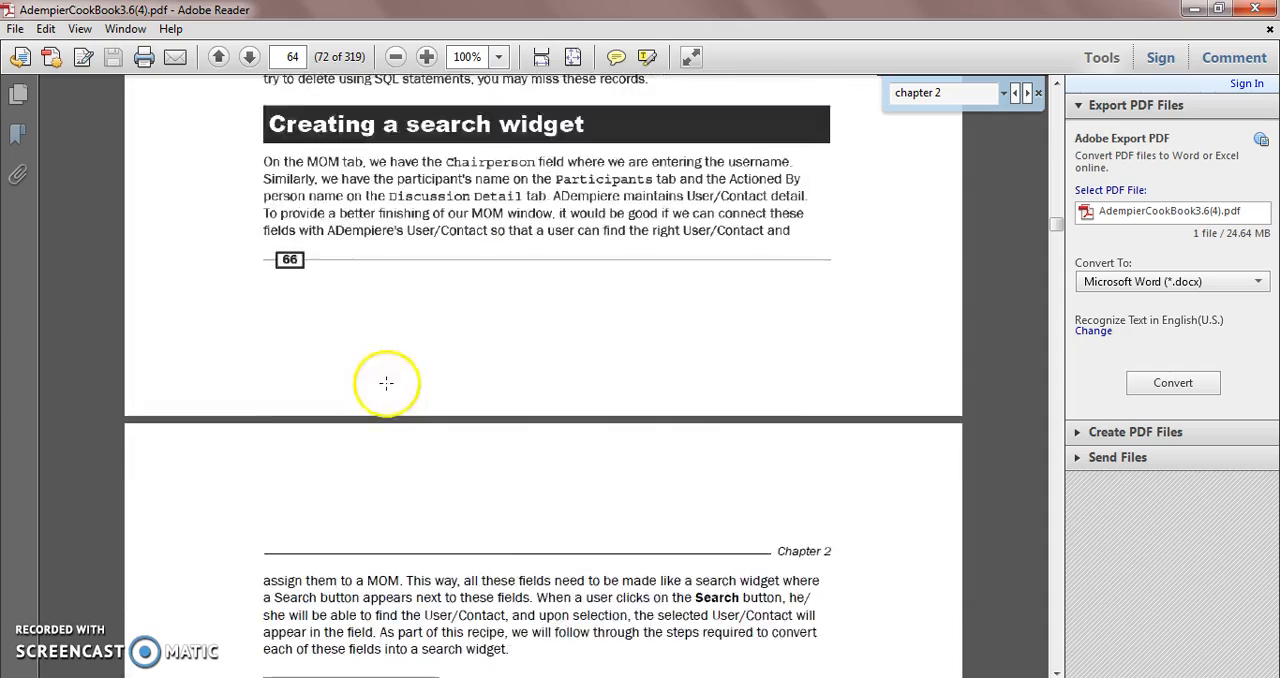
drag(286, 304, 622, 304)
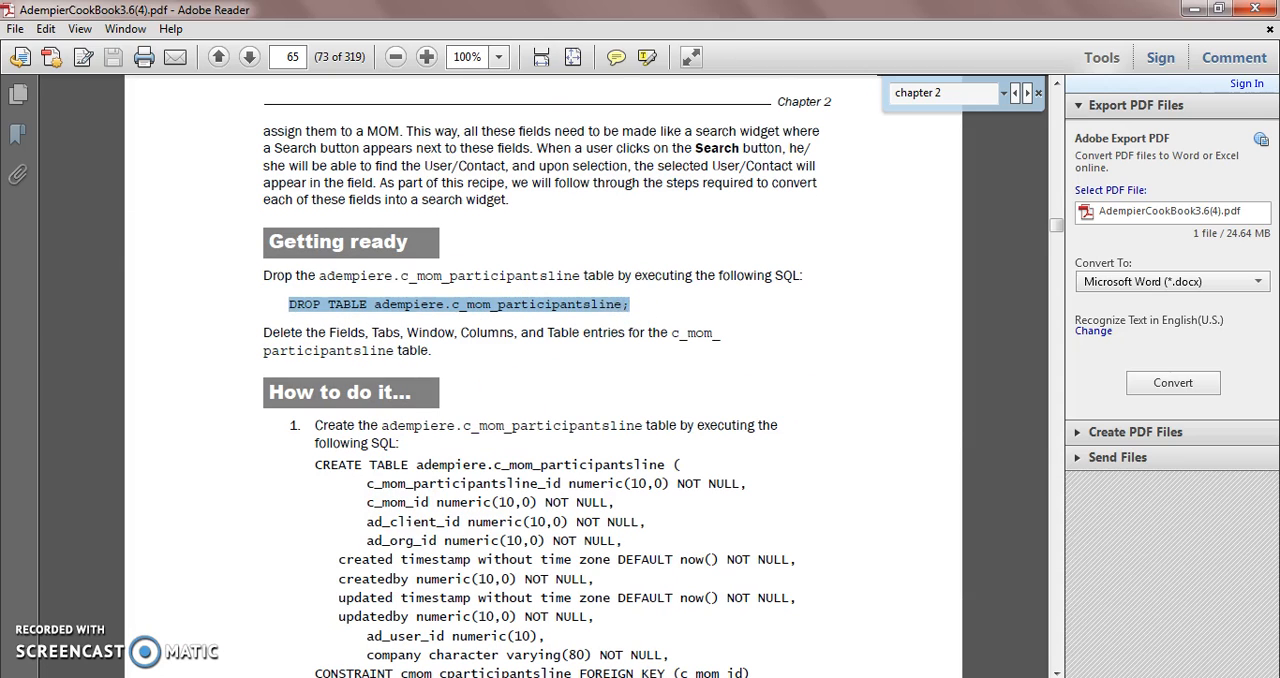
click(314, 643)
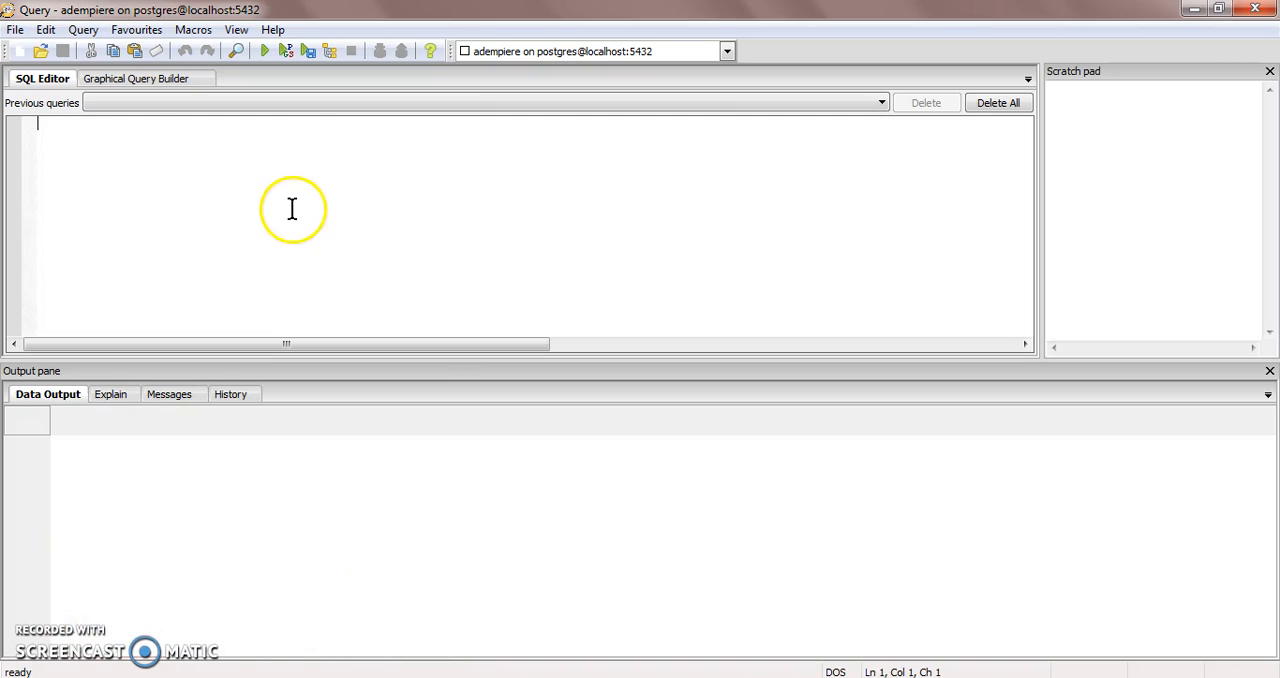
text(DROP TABLE adempiere.c_mom_participantsline;)
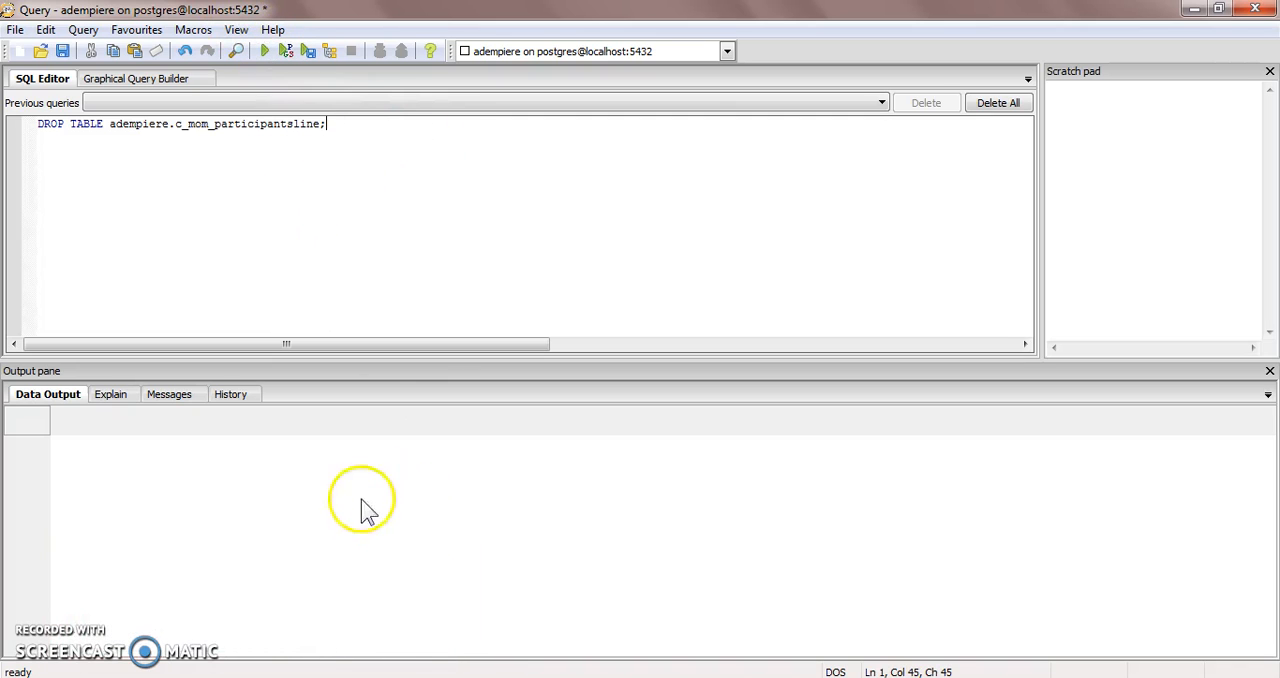
Step: Replace the query text with the CREATE TABLE adempiere.c_mom_participantsline statement copied from the cookbook's "How to do it" section
click(322, 676)
scroll(432, 537, down, 5)
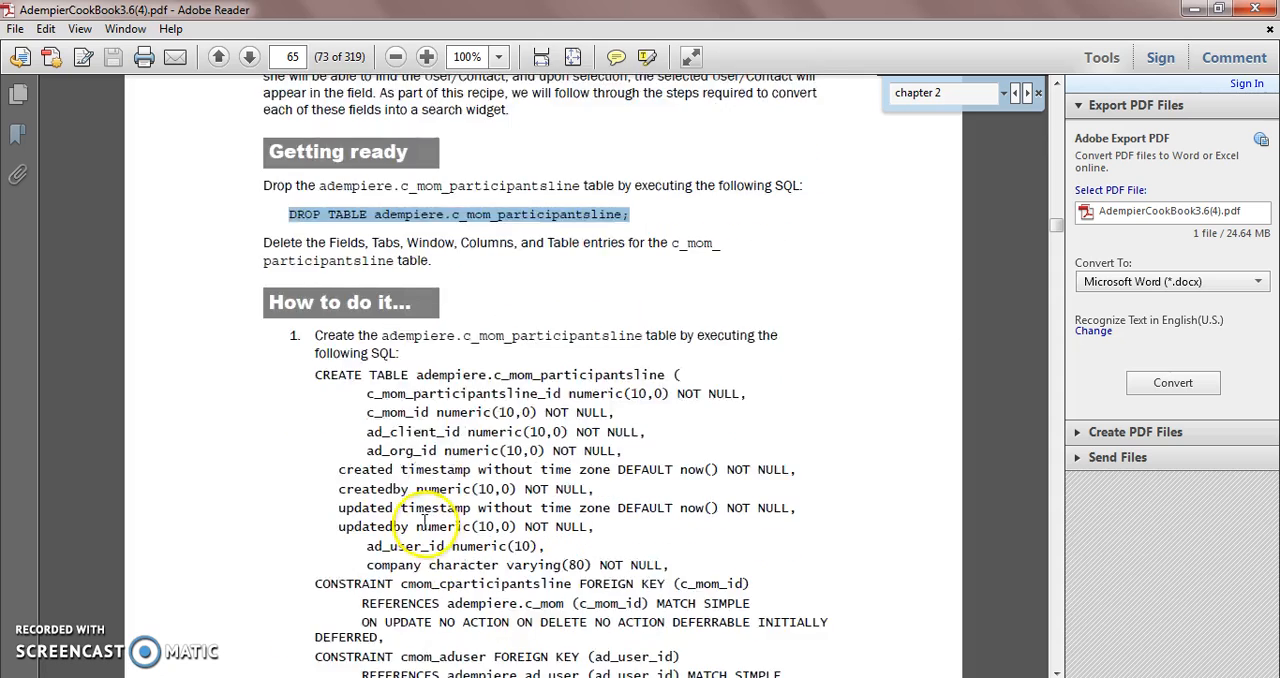
drag(316, 240, 328, 592)
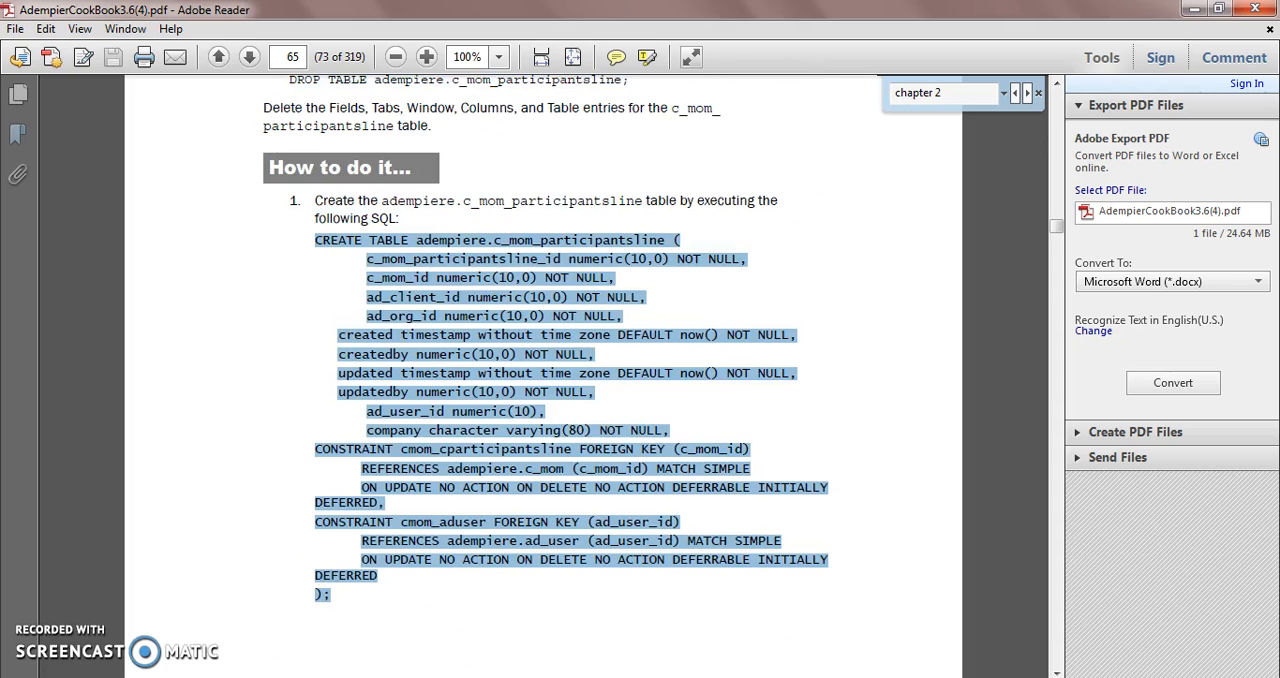
click(259, 676)
click(362, 608)
key(ctrl+a)
key(ctrl+v)
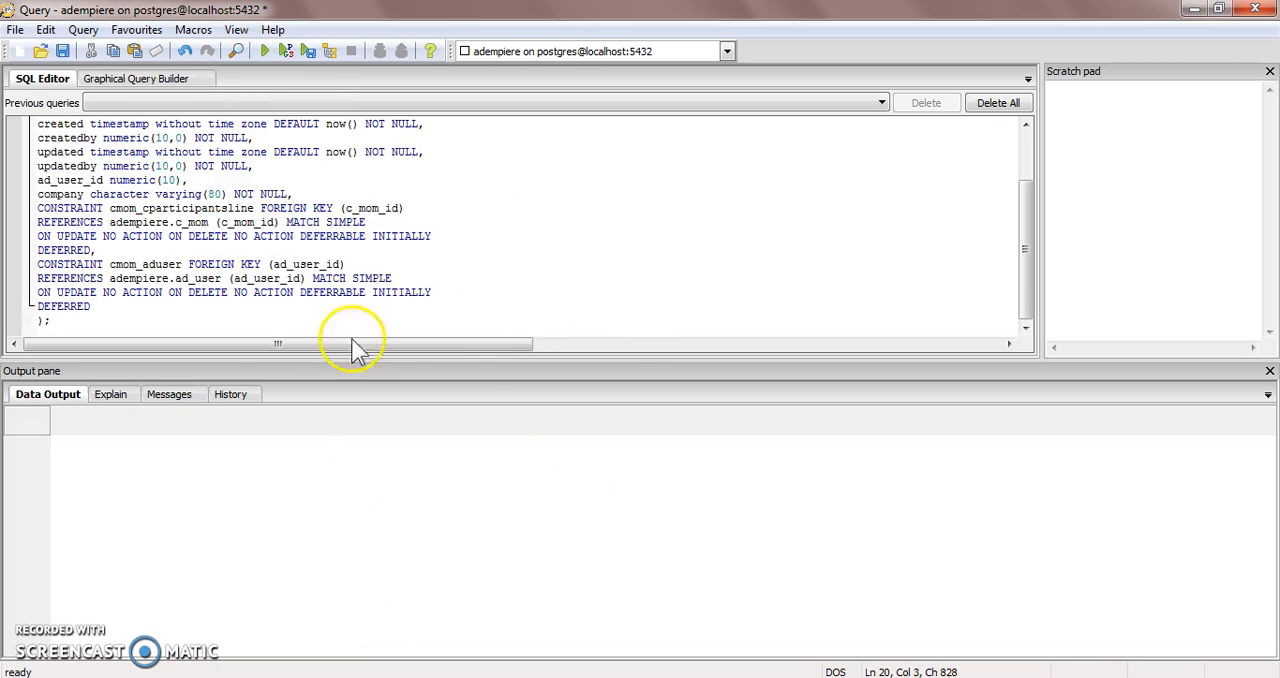
Step: Read through the pasted CREATE TABLE script from start to end and close the query window
drag(1034, 223, 1057, 129)
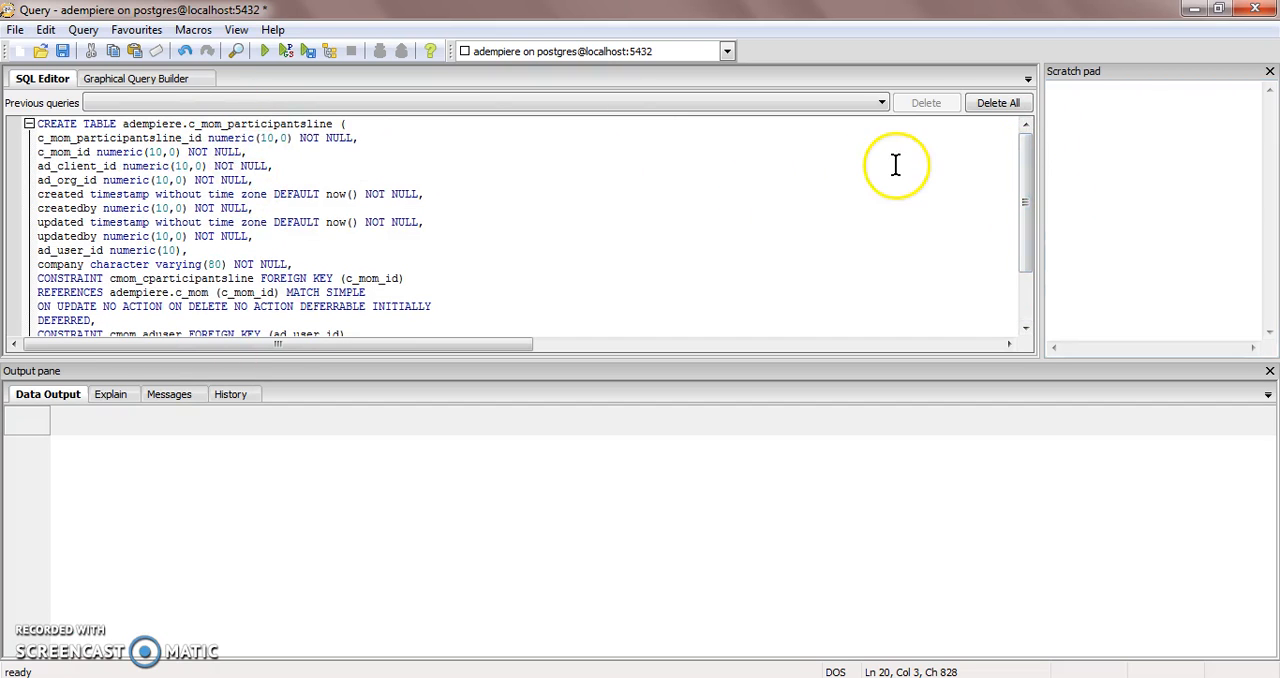
drag(1022, 157, 1022, 257)
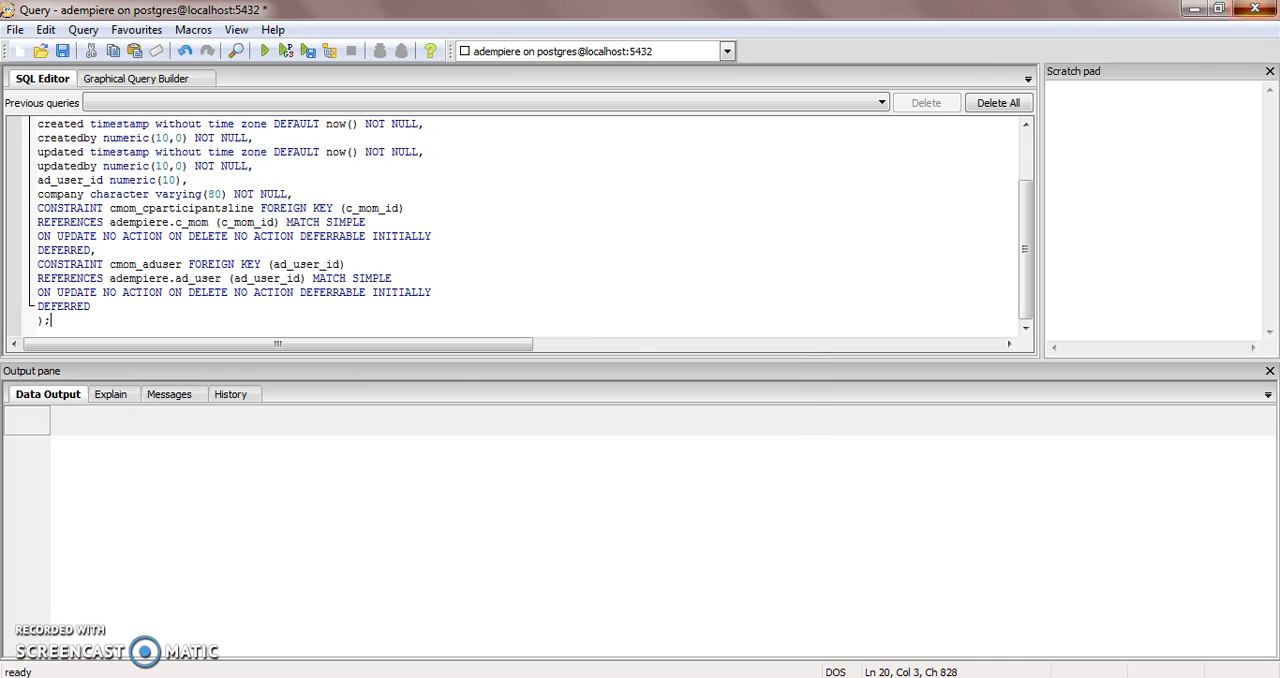
click(1255, 8)
click(641, 420)
click(589, 489)
Step: Switch to ADempiere and select the Minutes of Meeting record in the Window, Tab & Field window
click(380, 677)
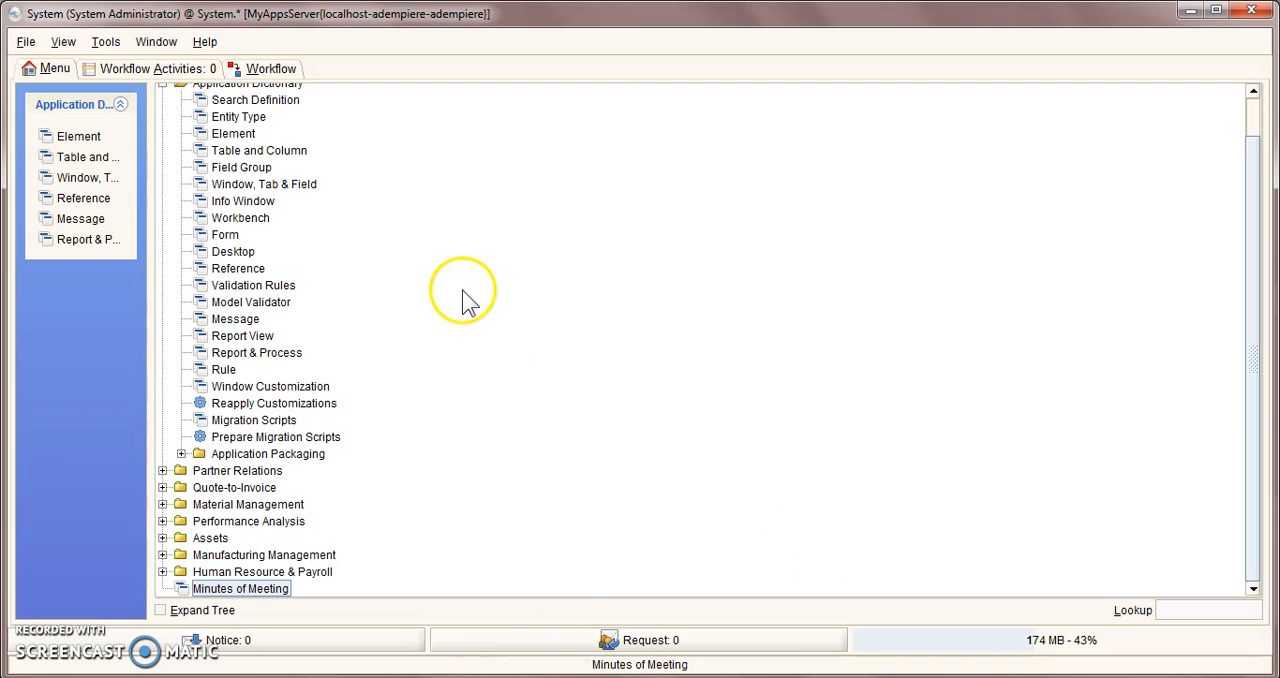
scroll(458, 300, up, 2)
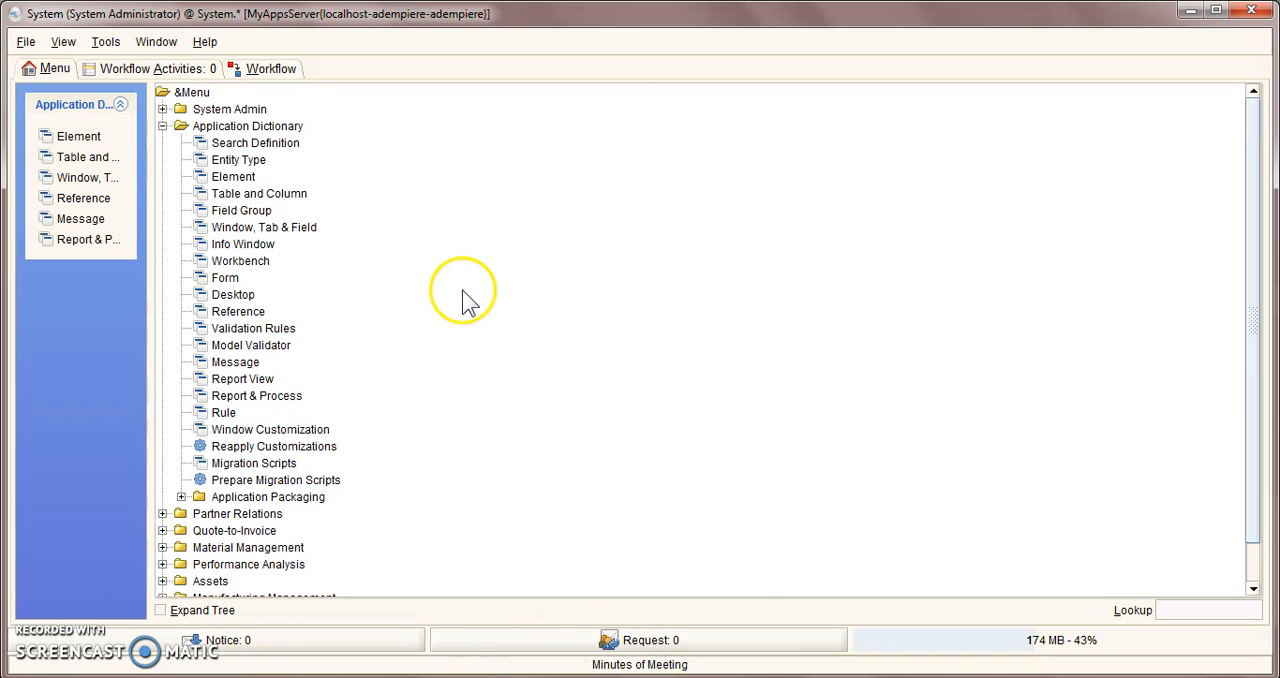
click(241, 229)
click(270, 210)
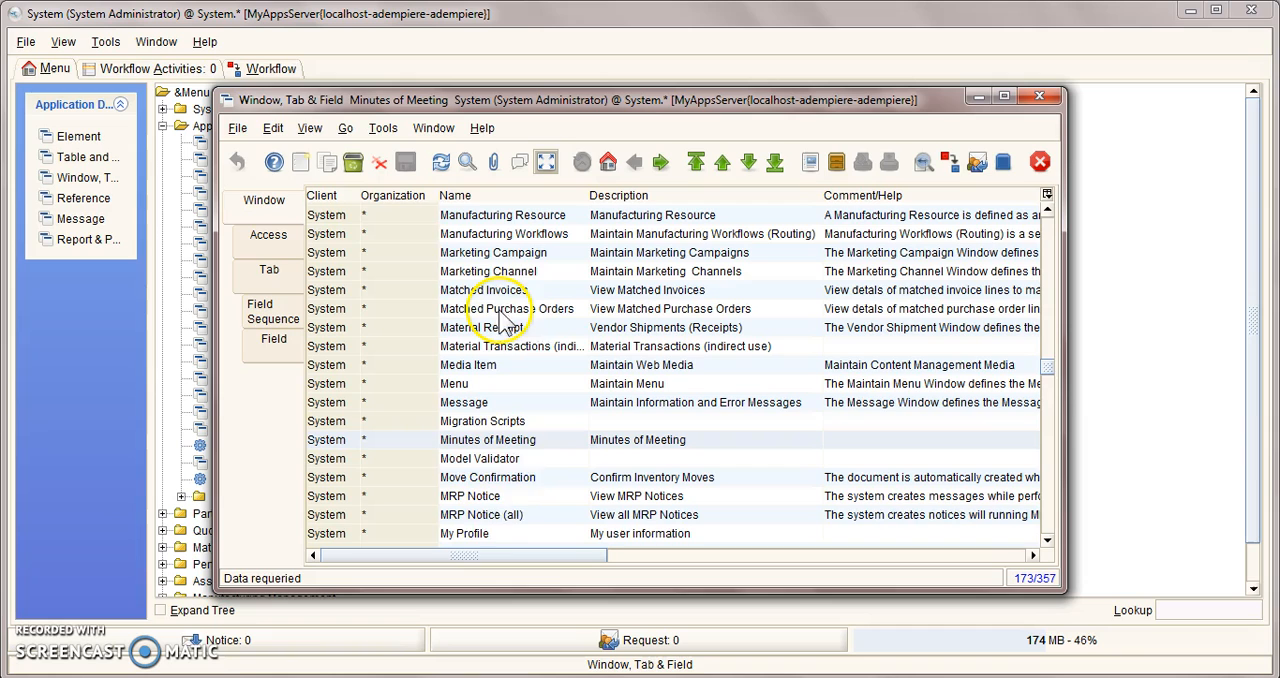
click(490, 440)
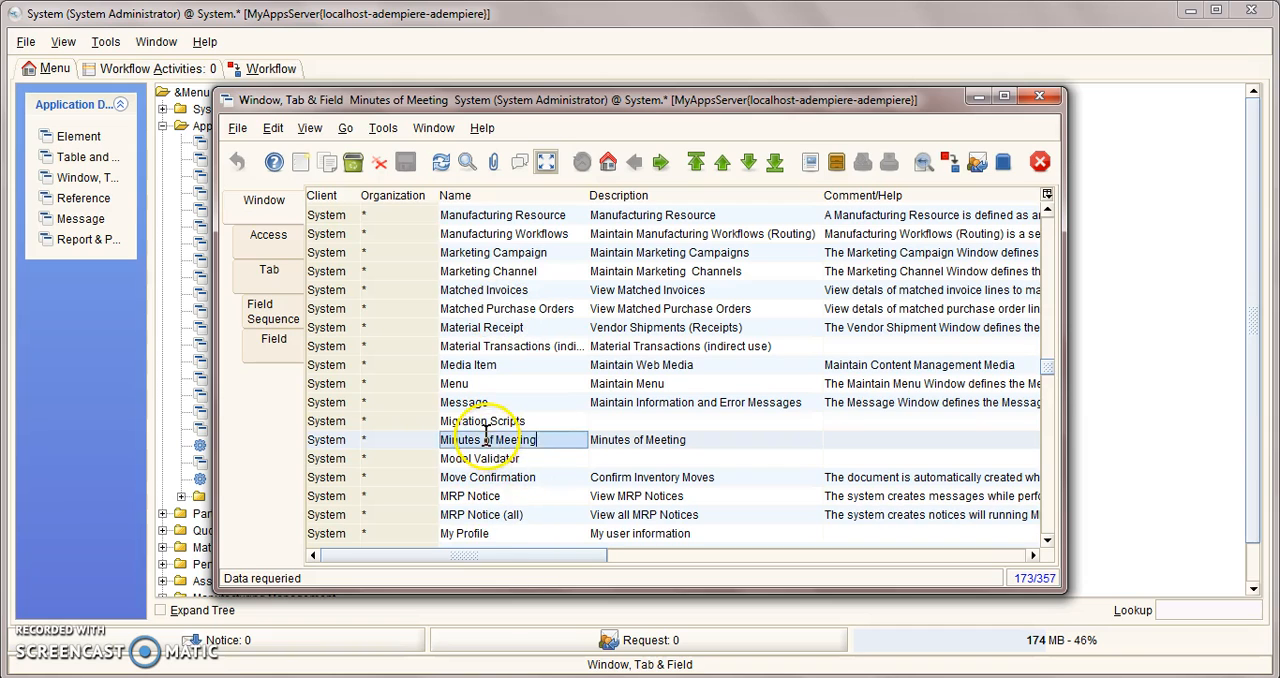
Step: Examine the fields of the Minutes of Meeting window's Participants tab, including User/Contact, and close the window
click(290, 285)
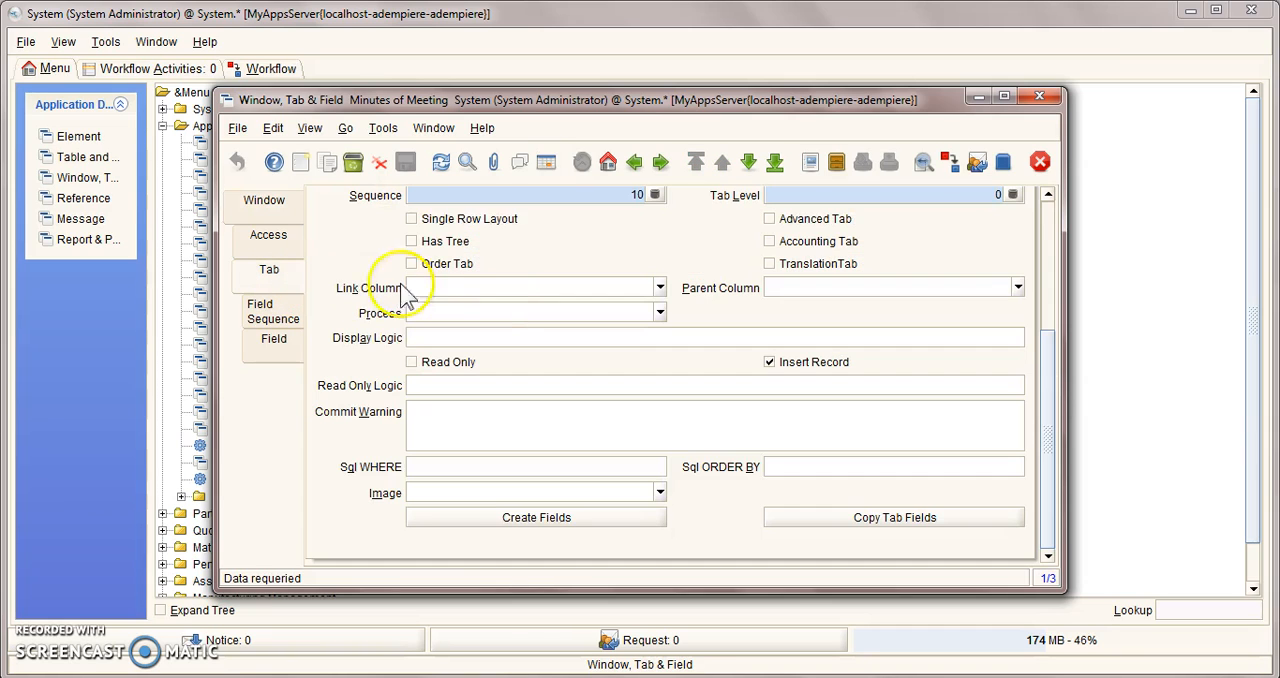
click(545, 162)
click(578, 232)
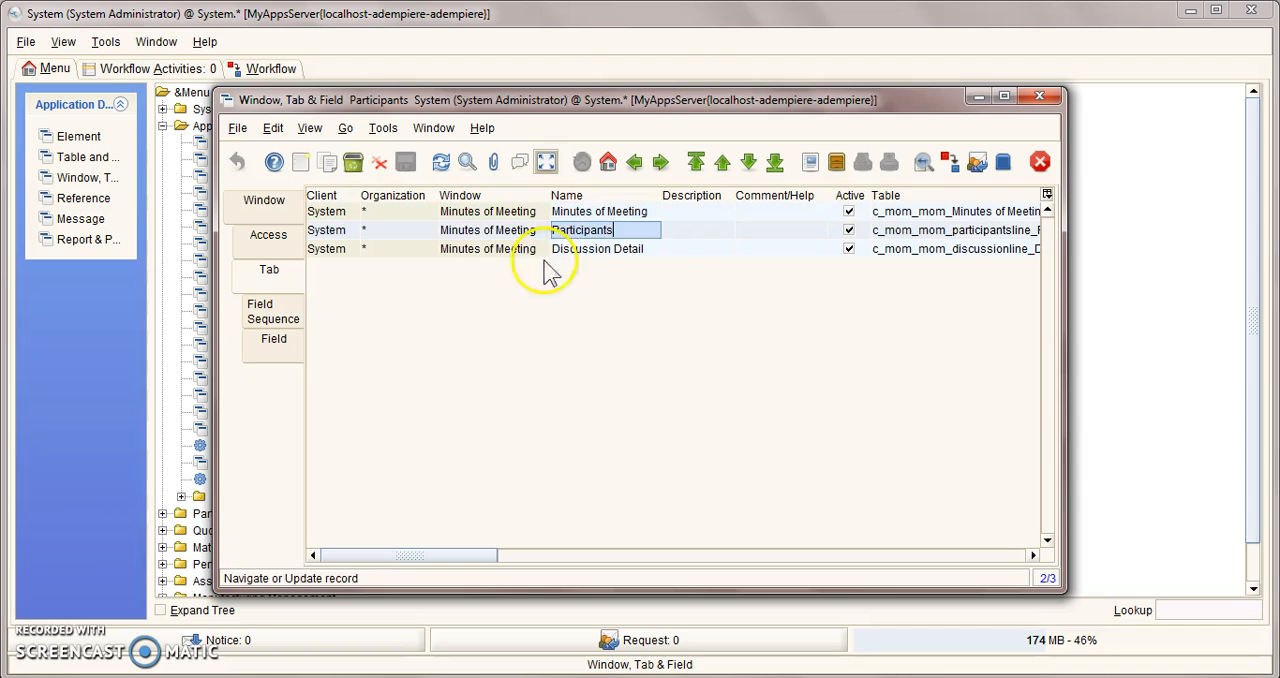
click(276, 336)
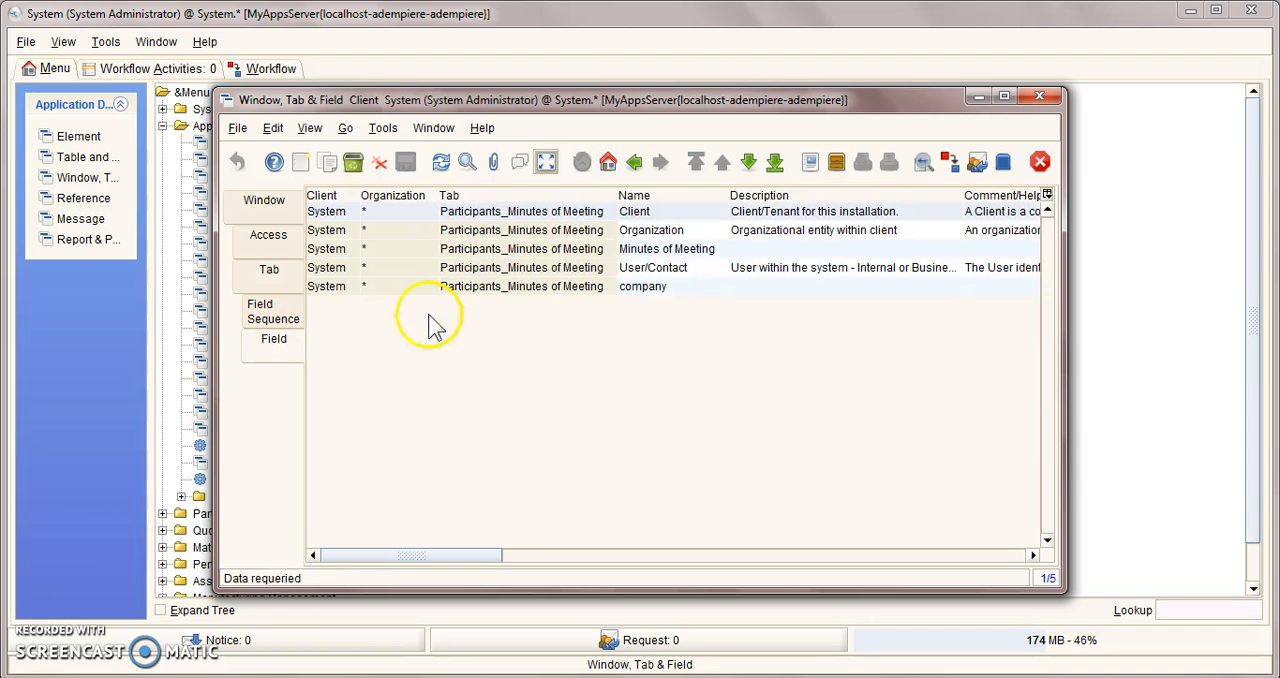
click(642, 266)
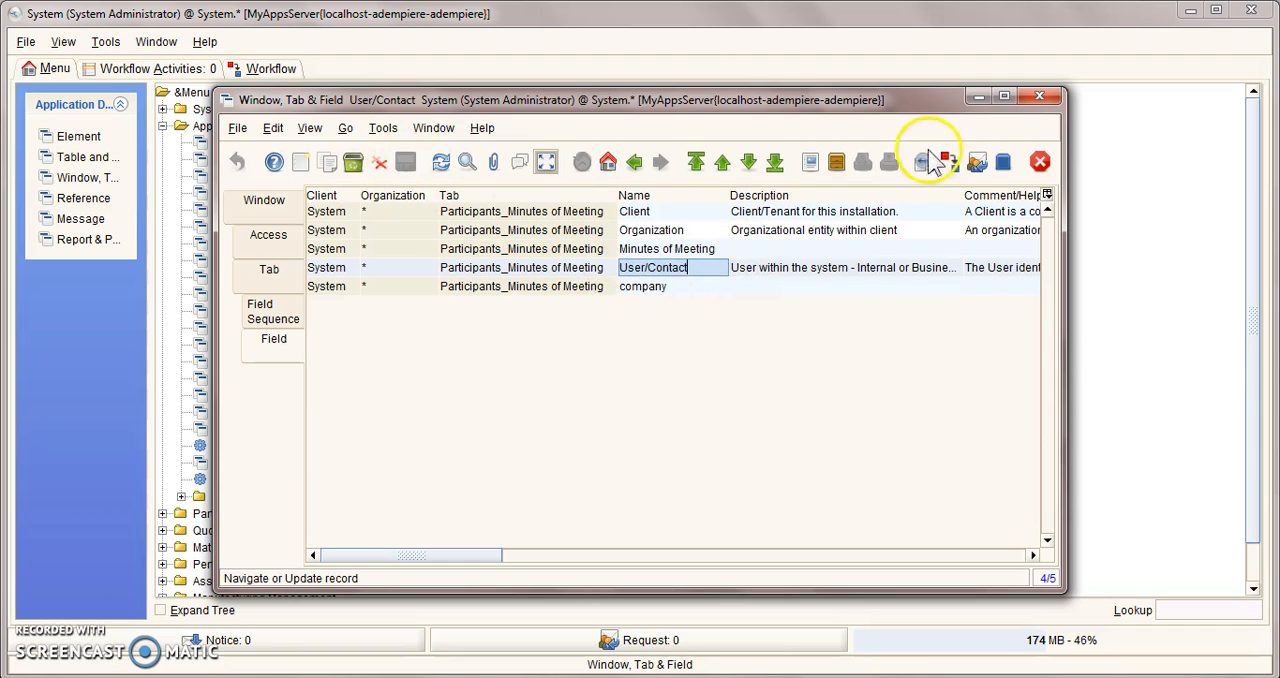
click(1038, 97)
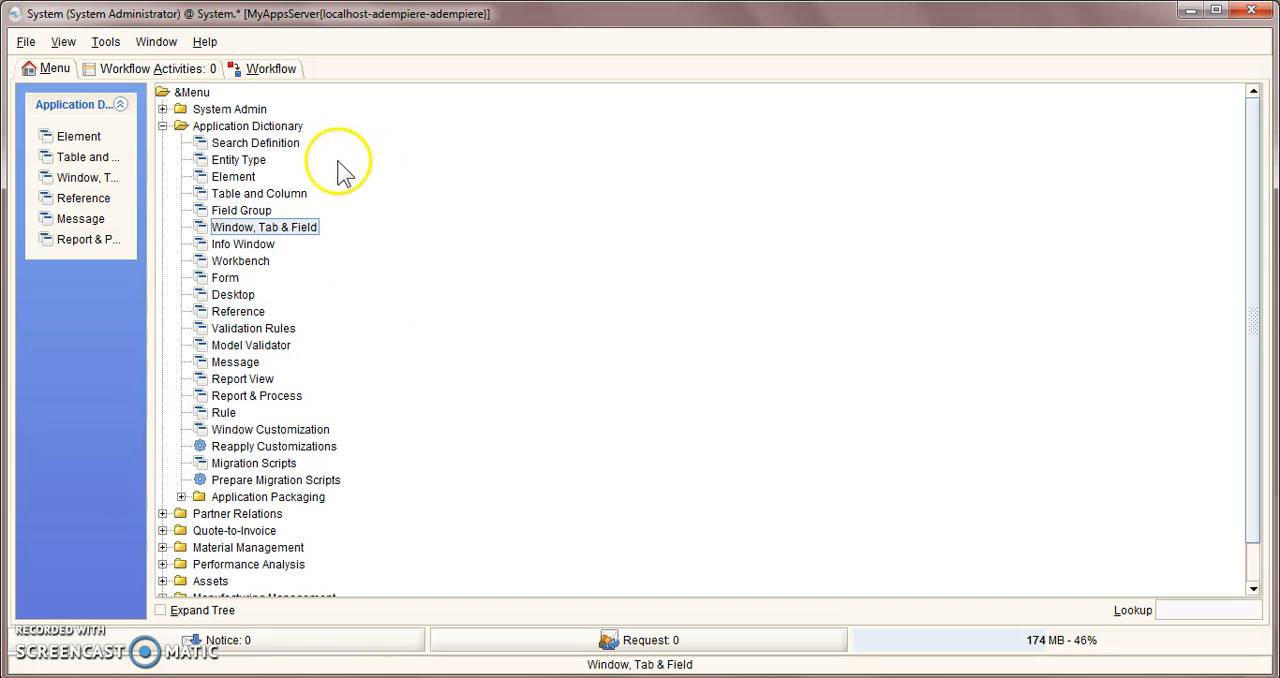
Step: Review the table definition and column list of c_mom_mom_participantsline in the Table and Column window
click(272, 193)
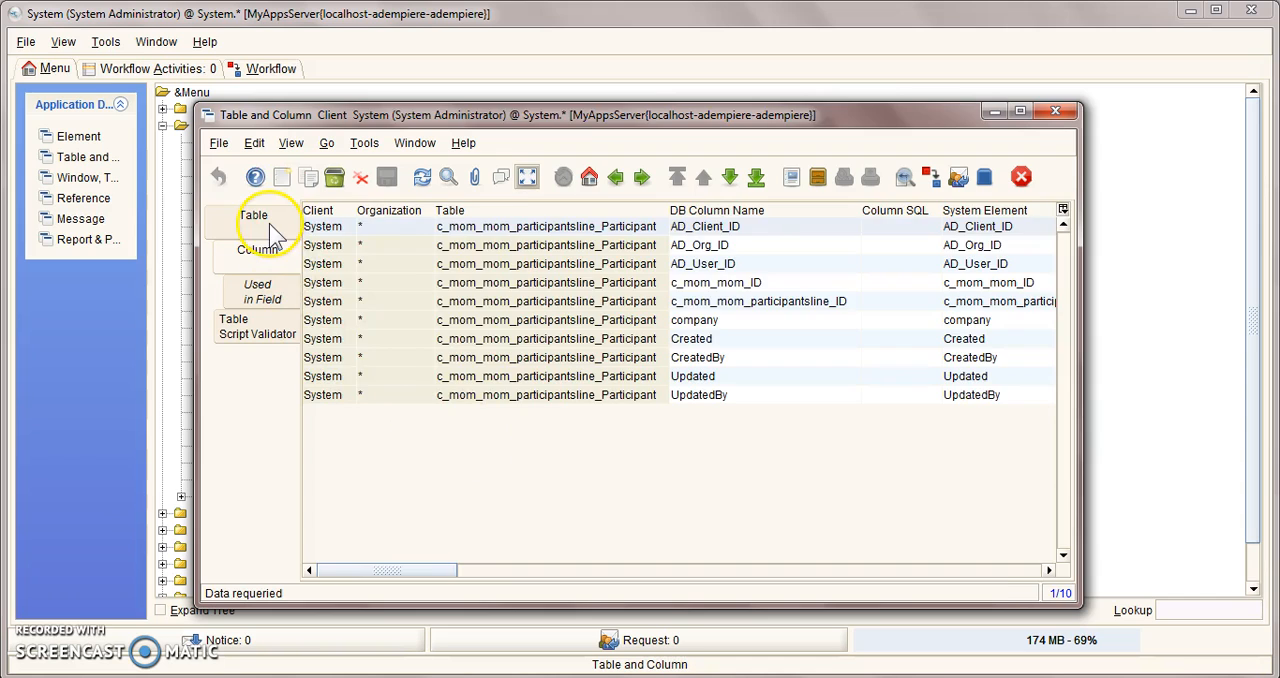
click(268, 224)
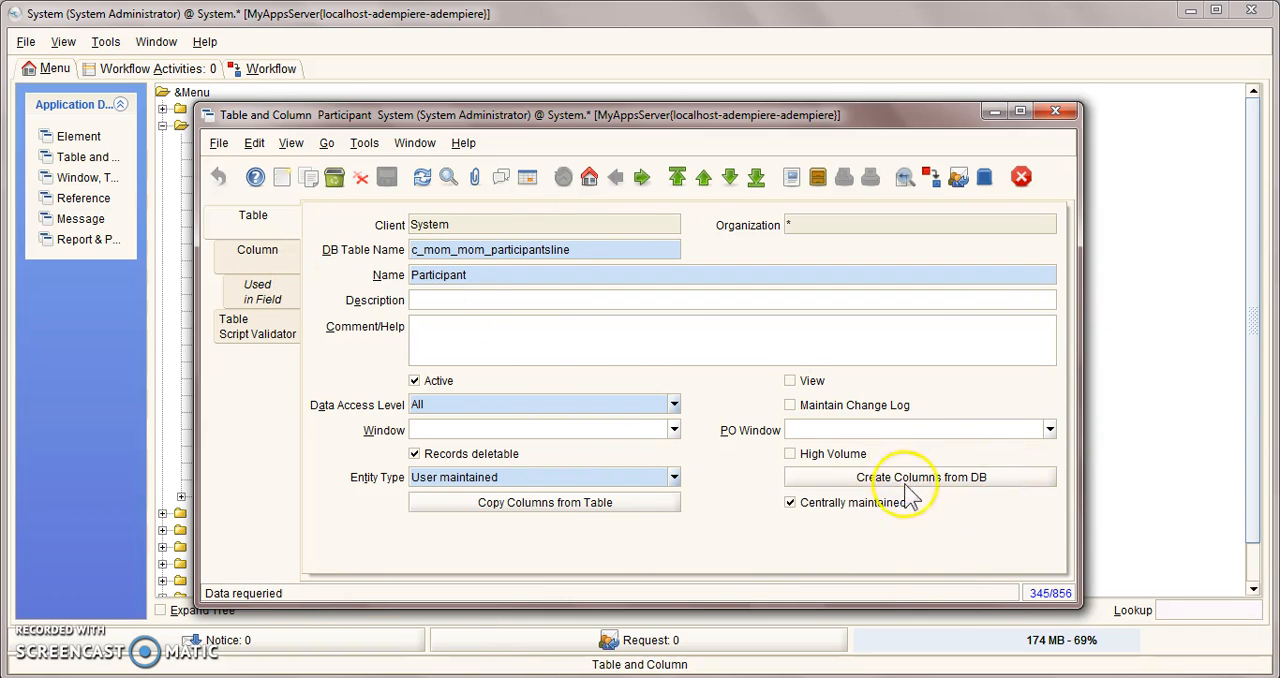
click(258, 250)
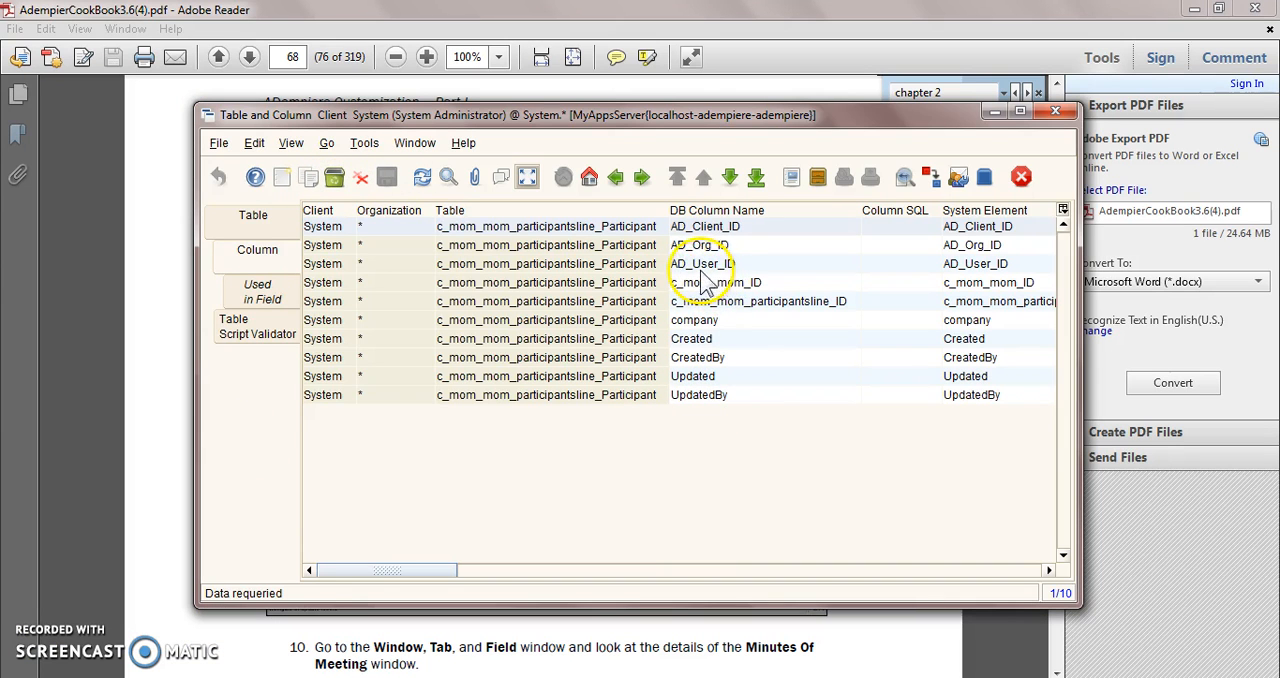
Step: Open the AD_User_ID column's details, set its Reference to Search, and close the Table and Column window
click(694, 263)
click(527, 177)
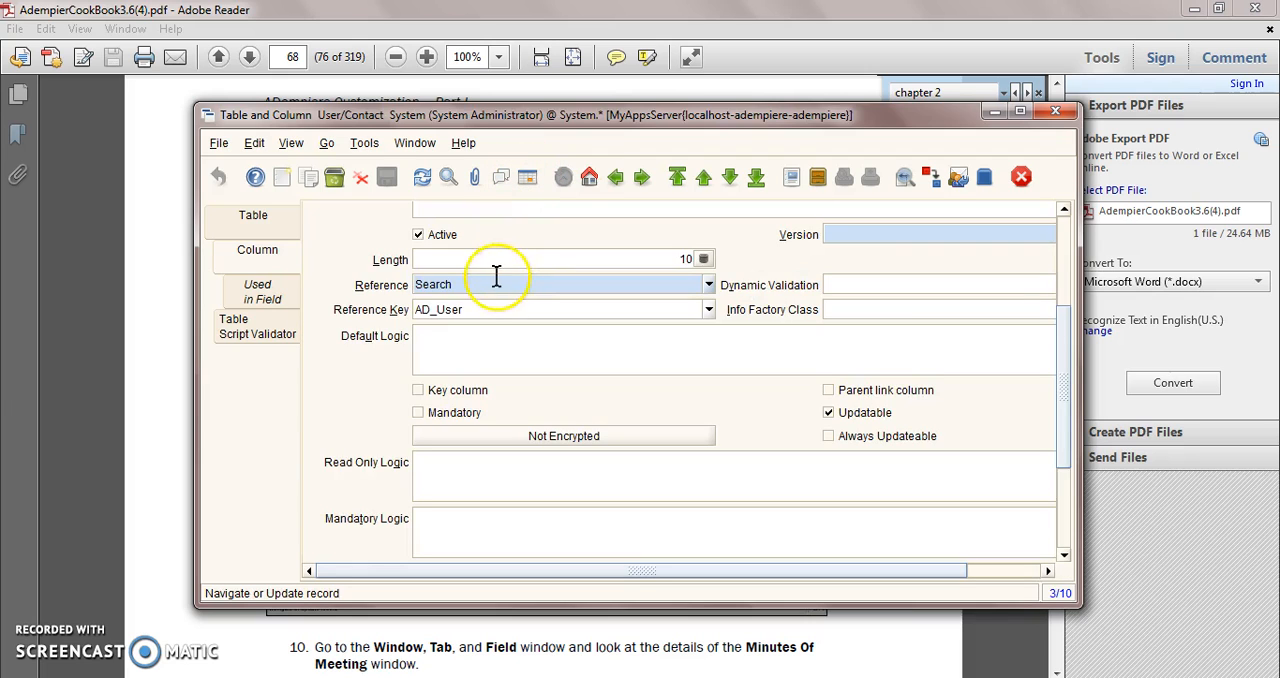
drag(1072, 350, 1078, 249)
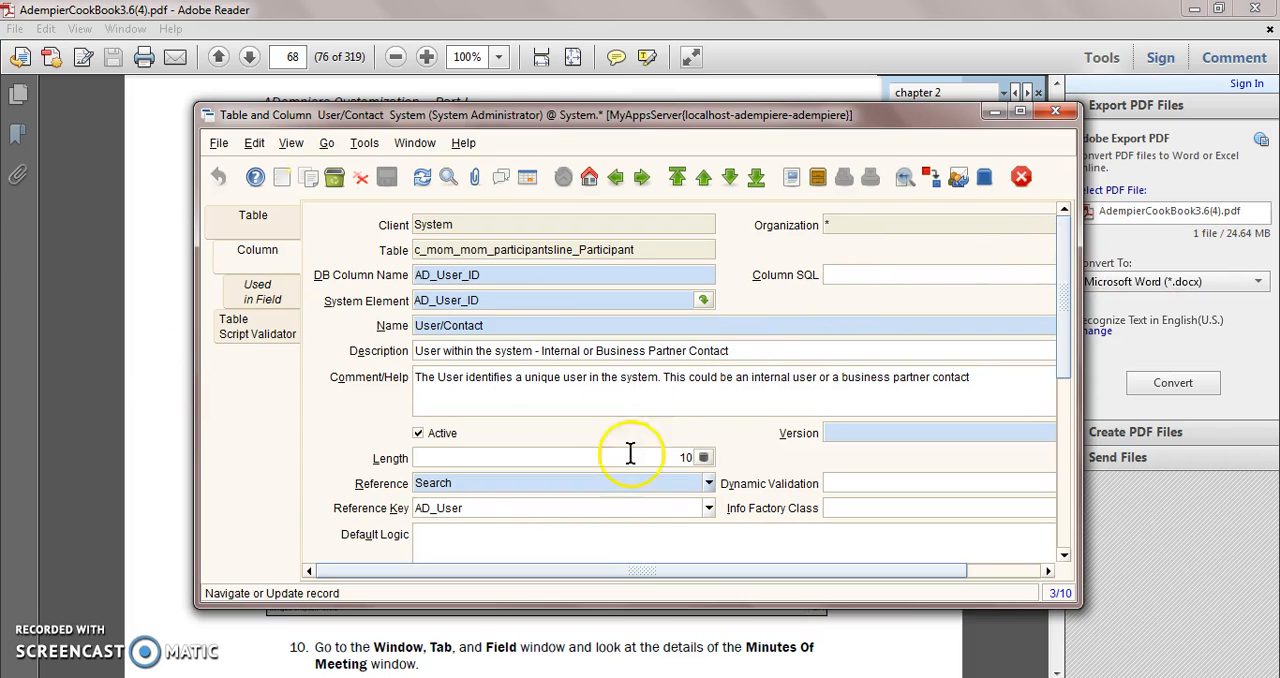
click(709, 484)
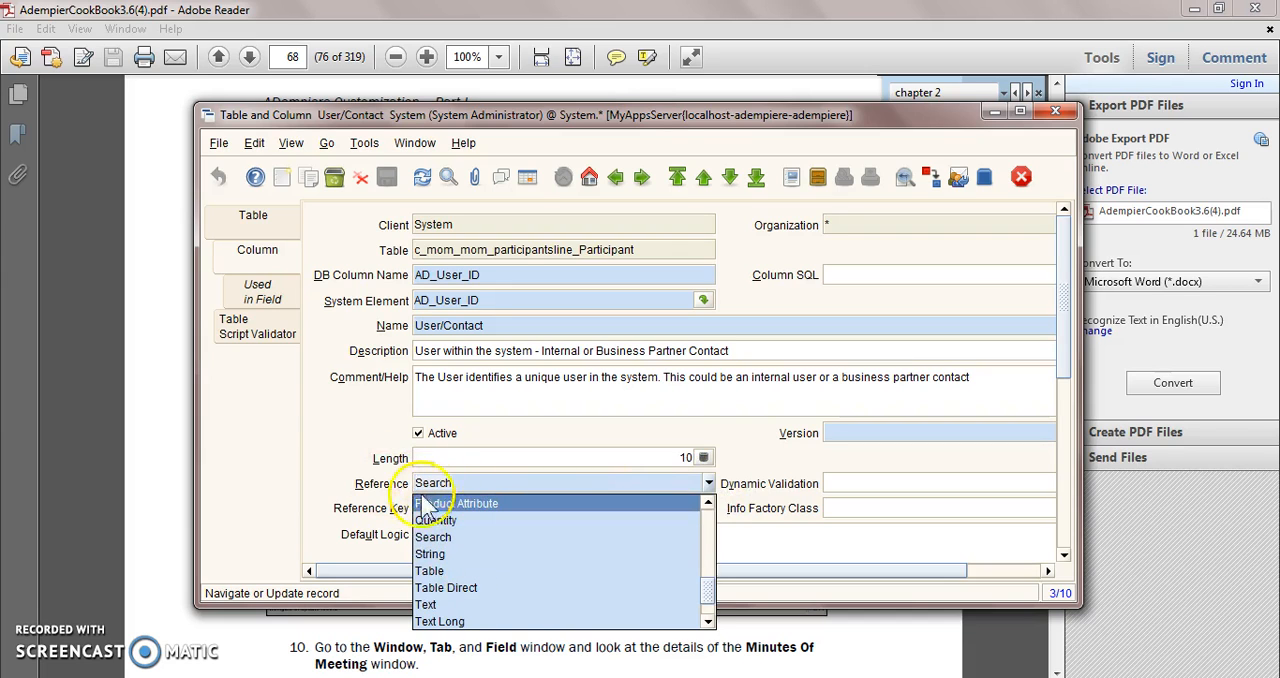
click(436, 542)
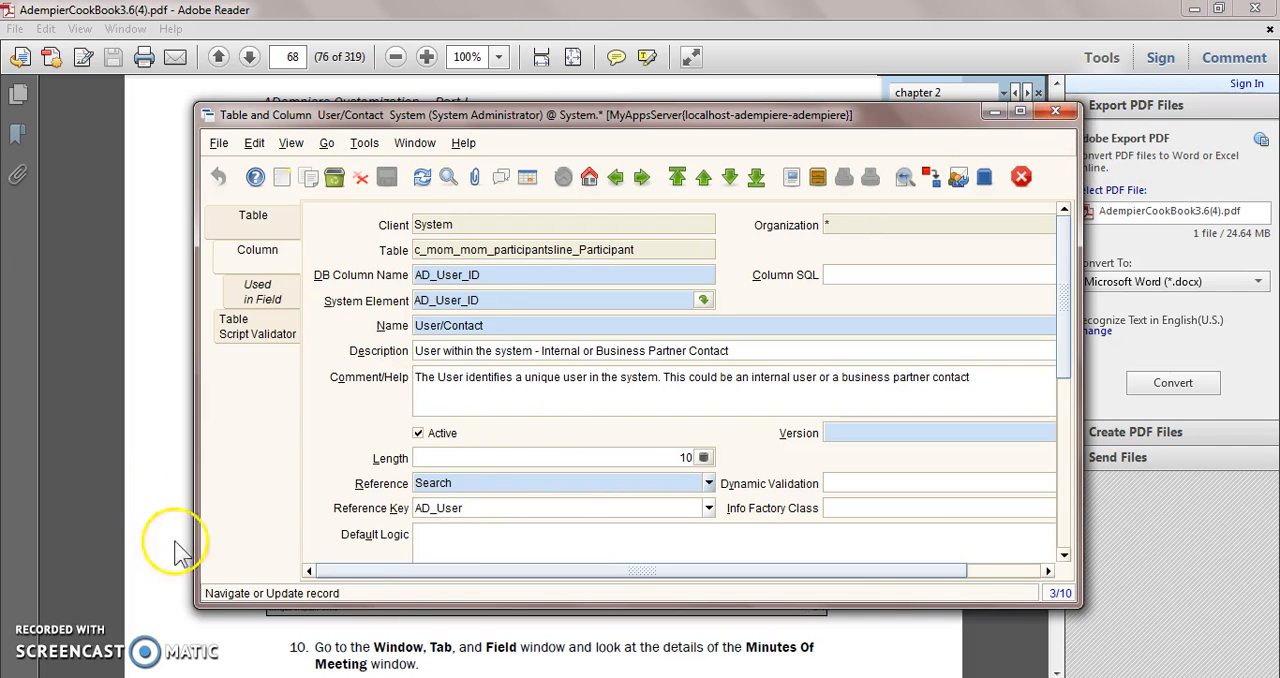
click(290, 625)
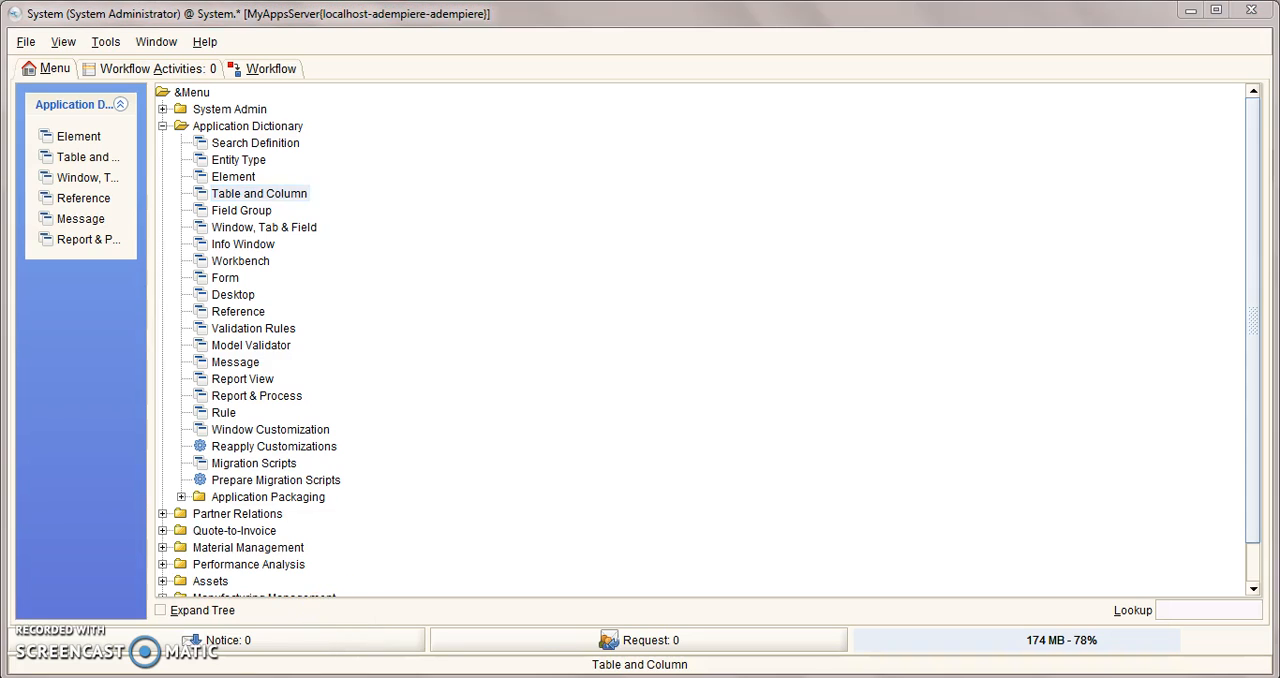
click(448, 606)
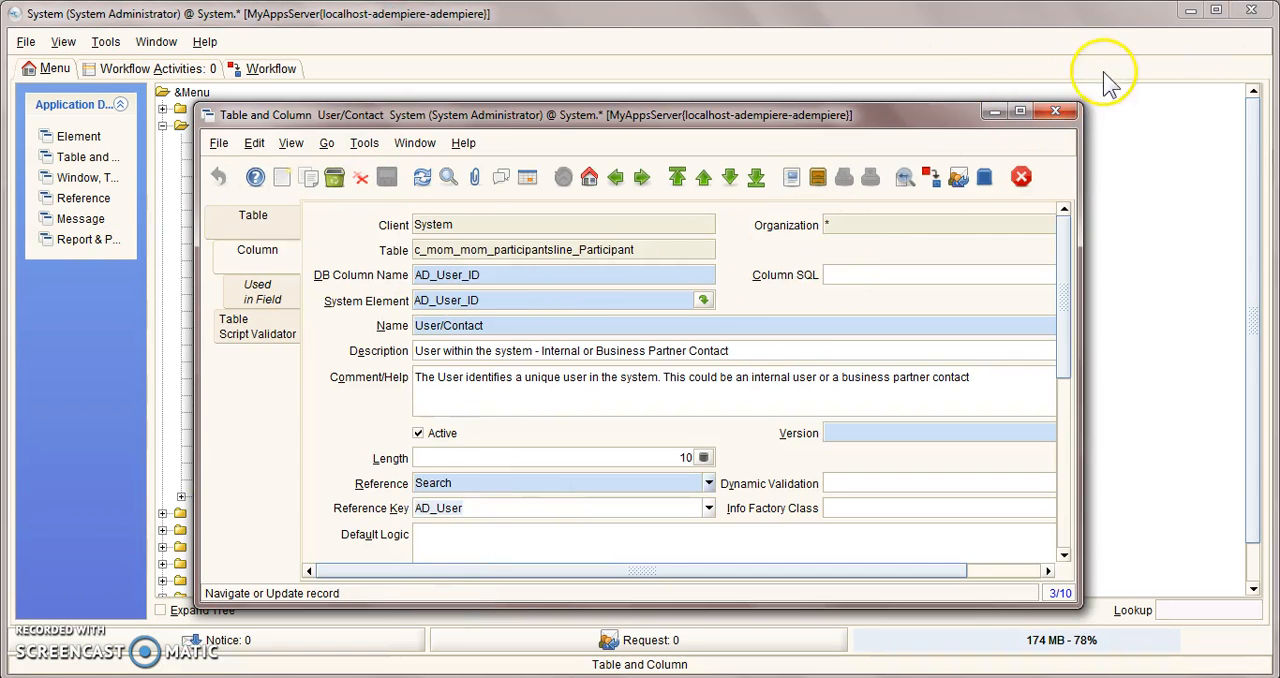
click(1056, 110)
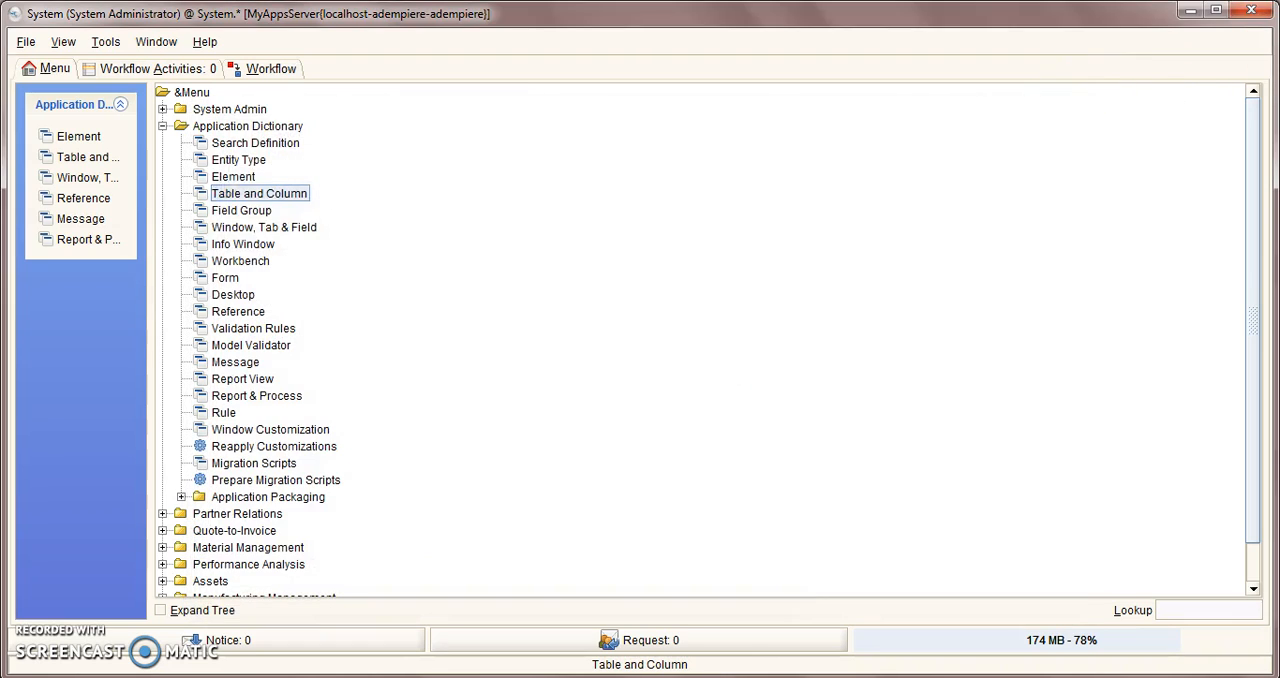
Step: Open the Window, Tab & Field window and select the Participants tab record belonging to the Minutes of Meeting window
click(236, 229)
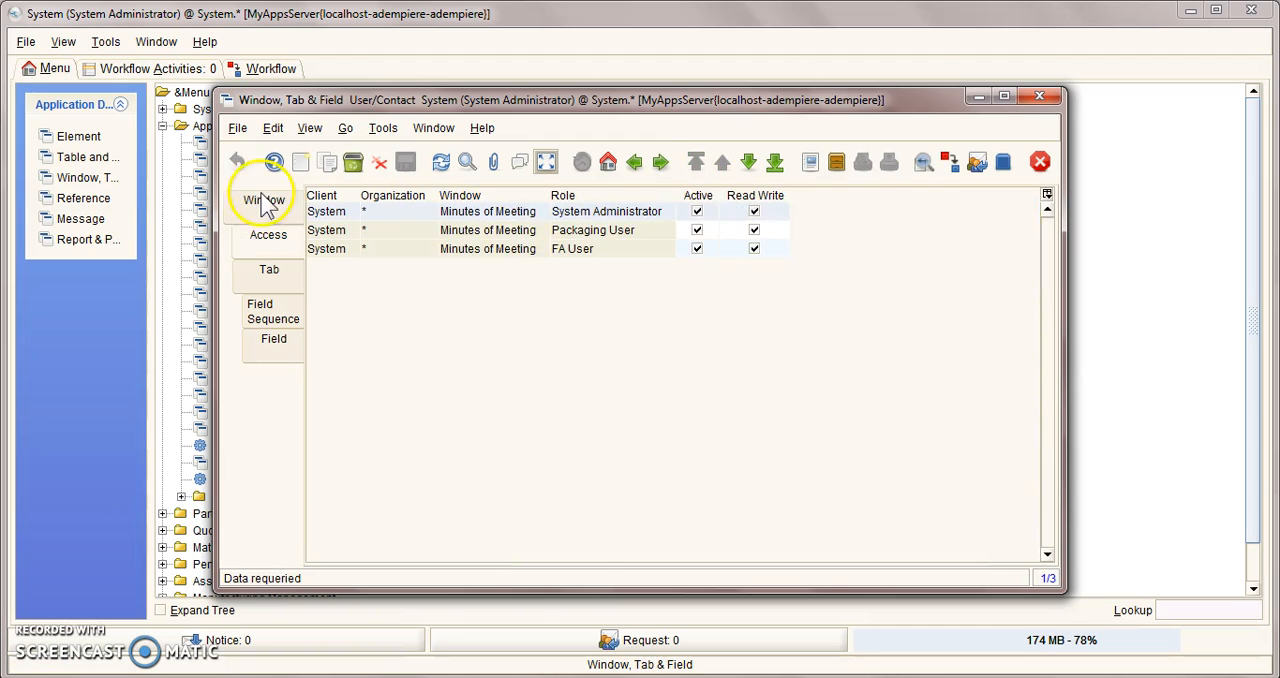
click(263, 200)
click(488, 442)
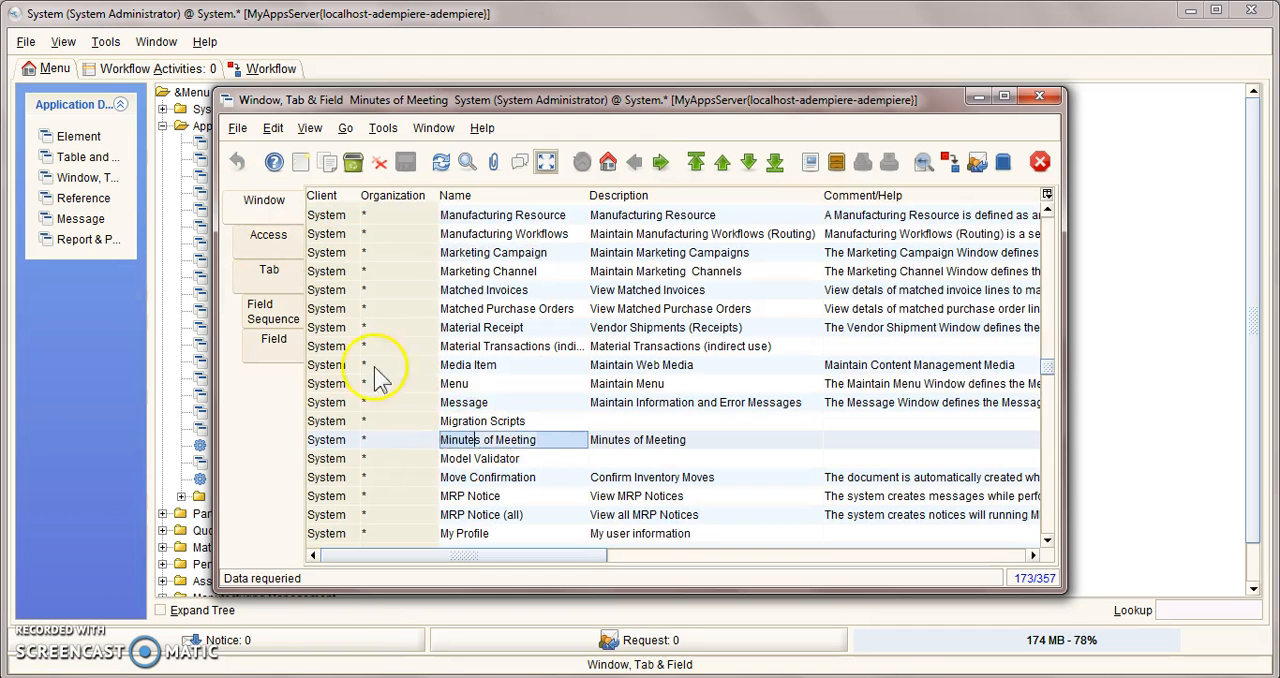
click(266, 238)
click(258, 280)
click(588, 231)
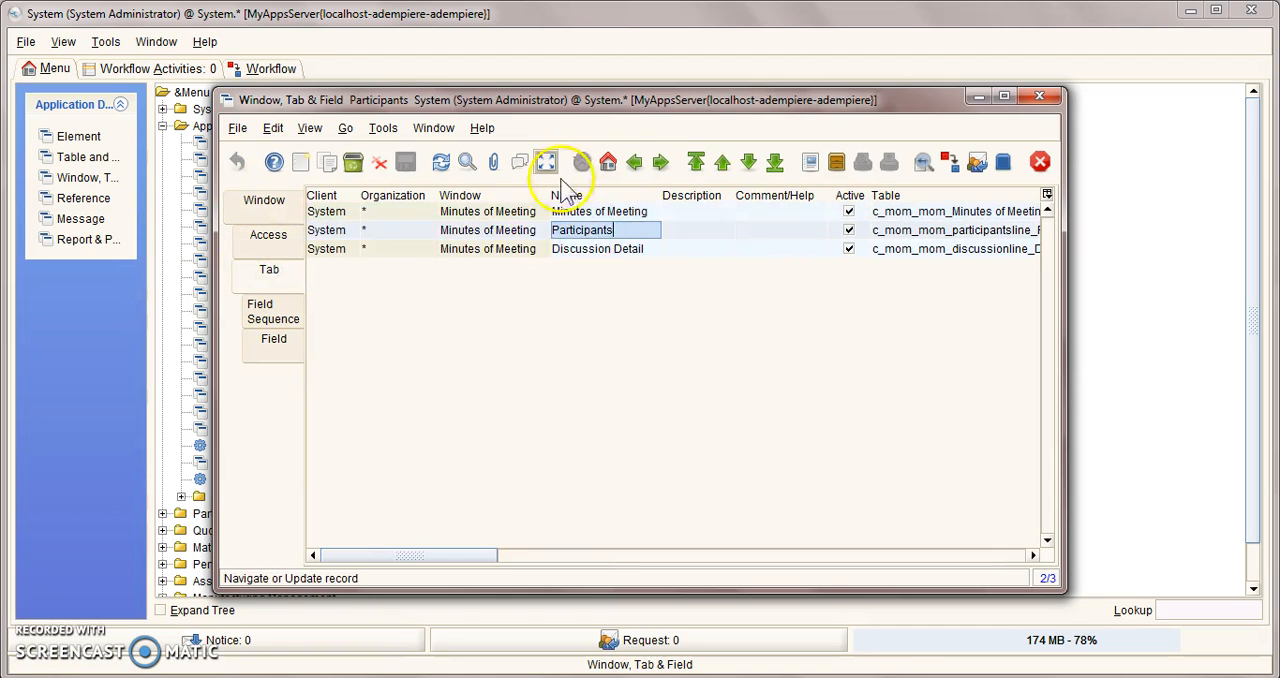
Step: Show the Participants tab record in detail view and run Create Fields for it
click(545, 161)
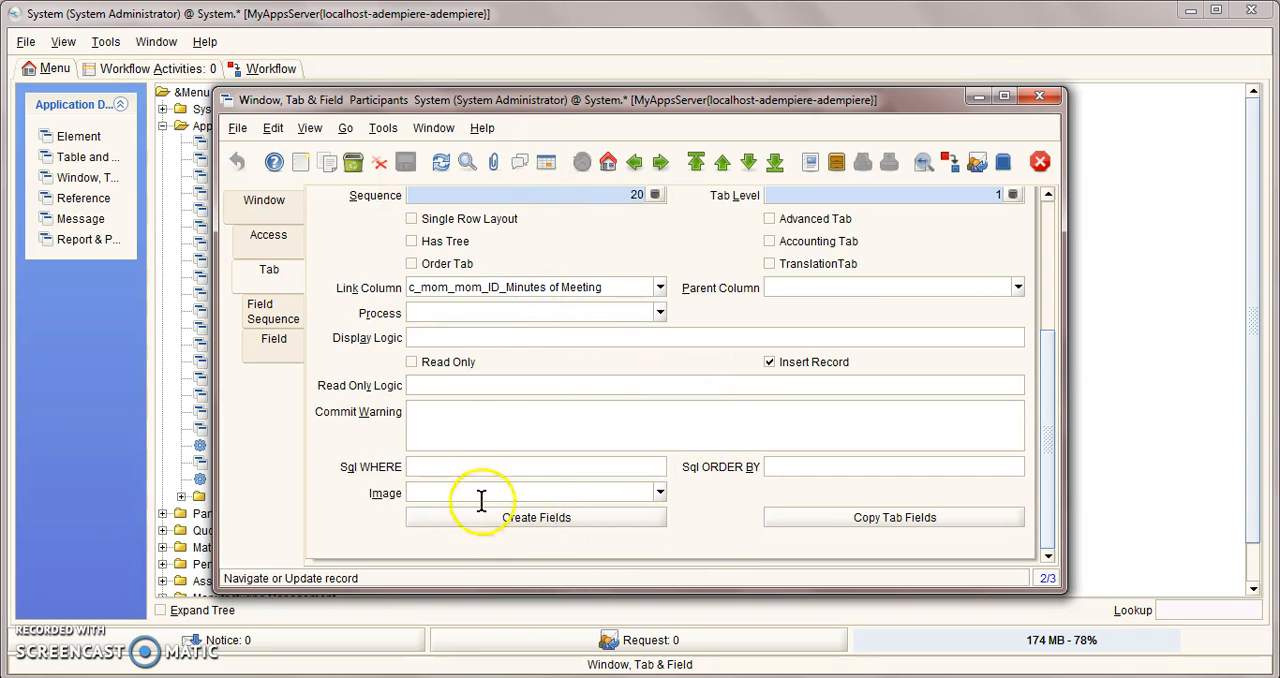
click(550, 517)
click(841, 423)
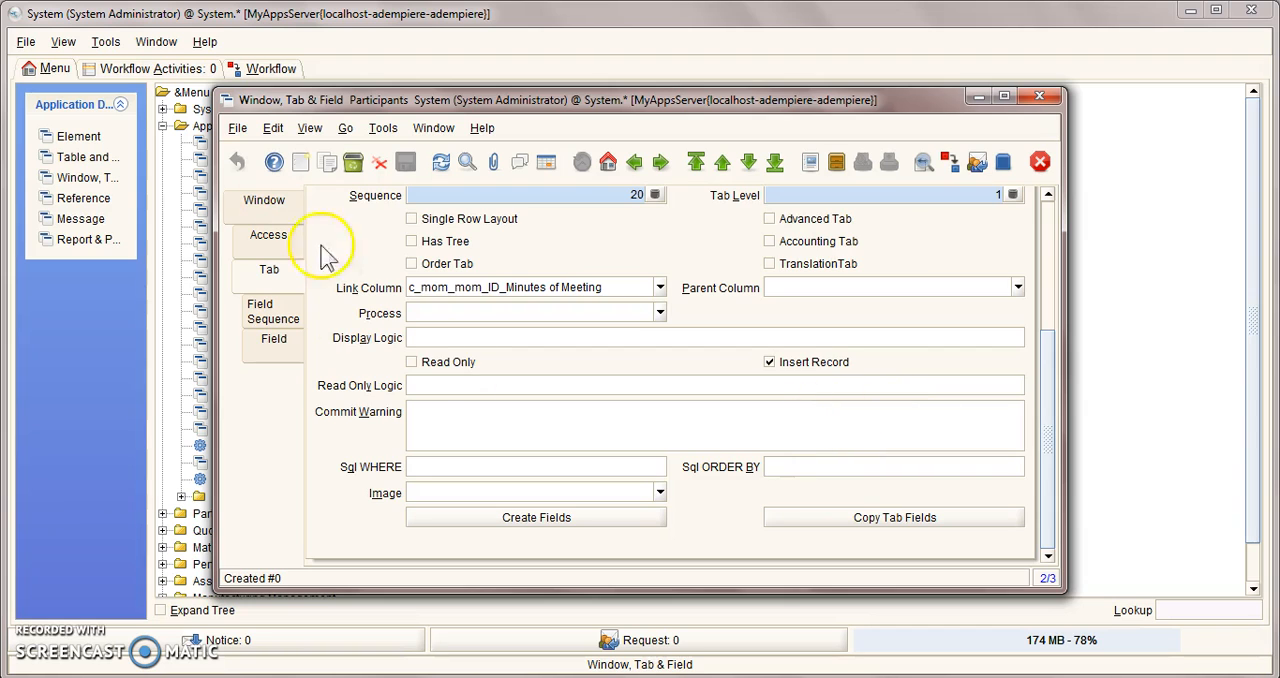
Step: Check the field sequence of the Participants tab, including User/Contact and company, and close the Window, Tab & Field window
click(272, 311)
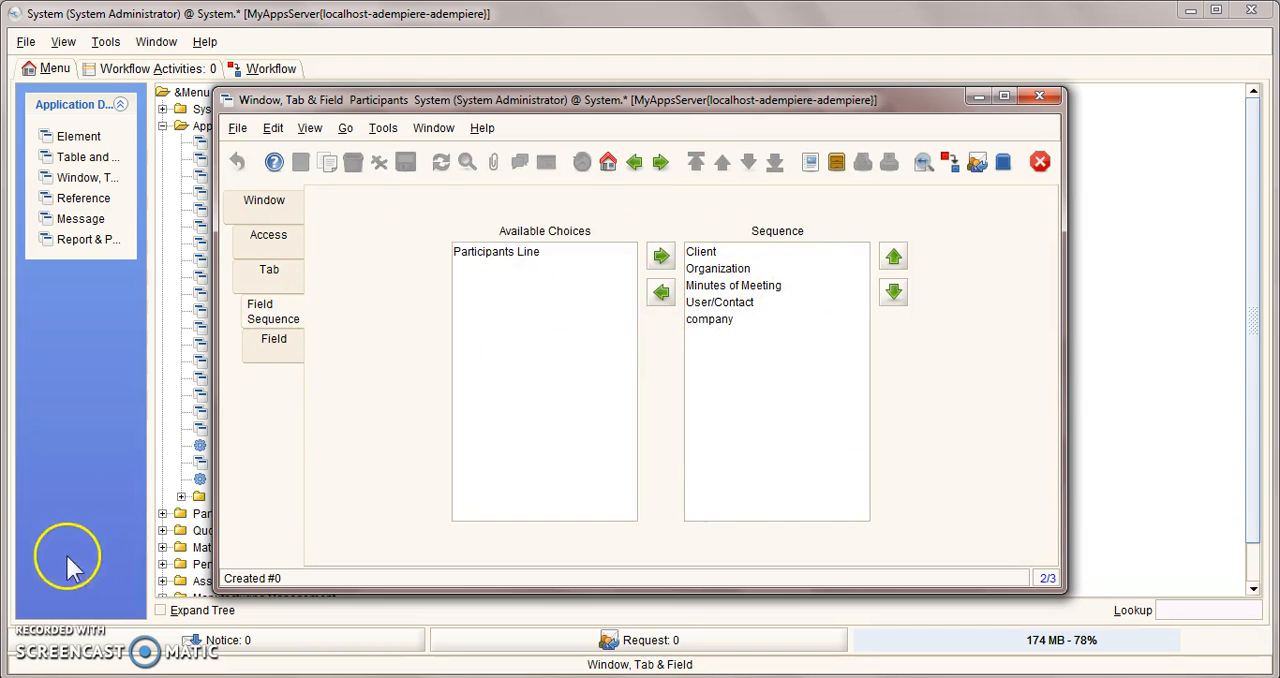
click(505, 588)
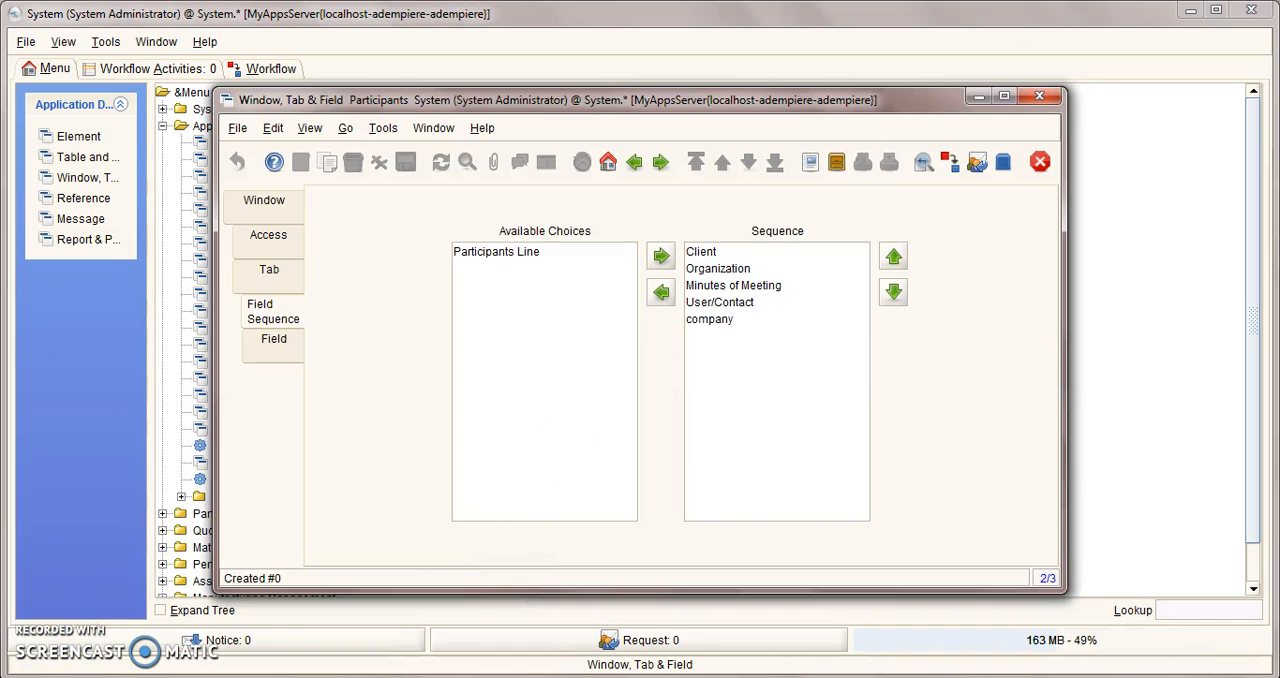
click(1039, 95)
Step: Log out and log back in as GardenAdmin with the account password and the GardenWorld Admin role, declining the database migration
click(26, 41)
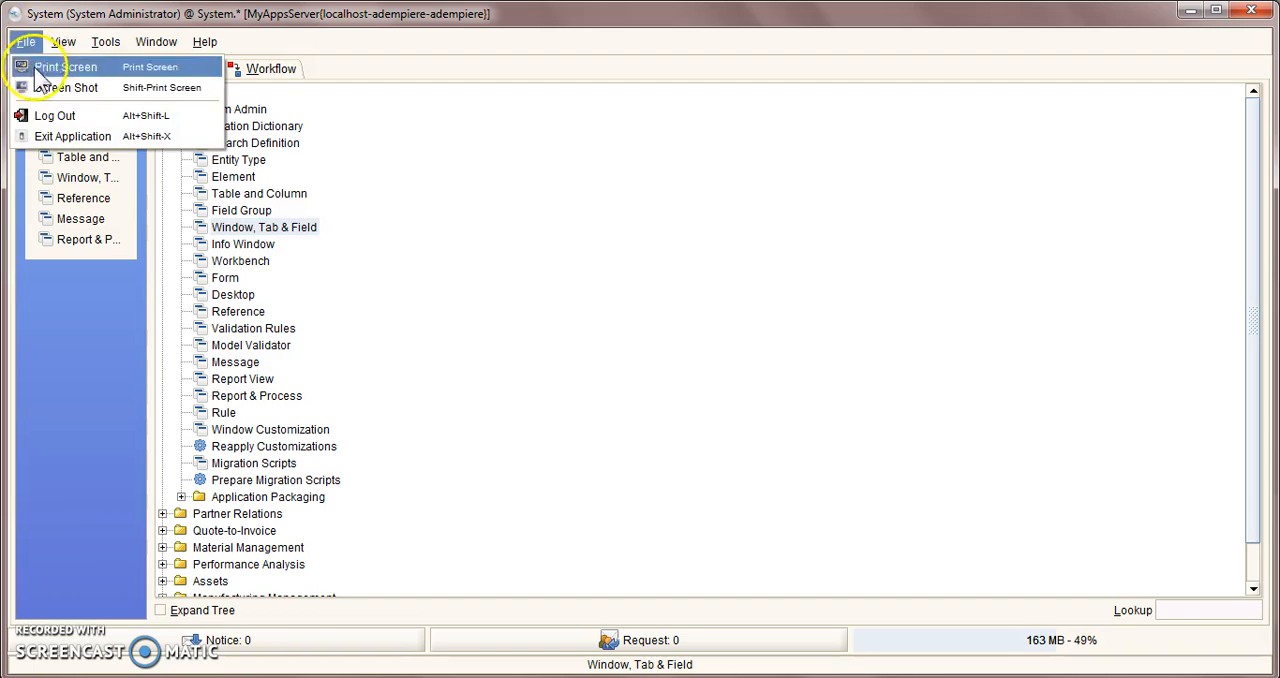
click(50, 116)
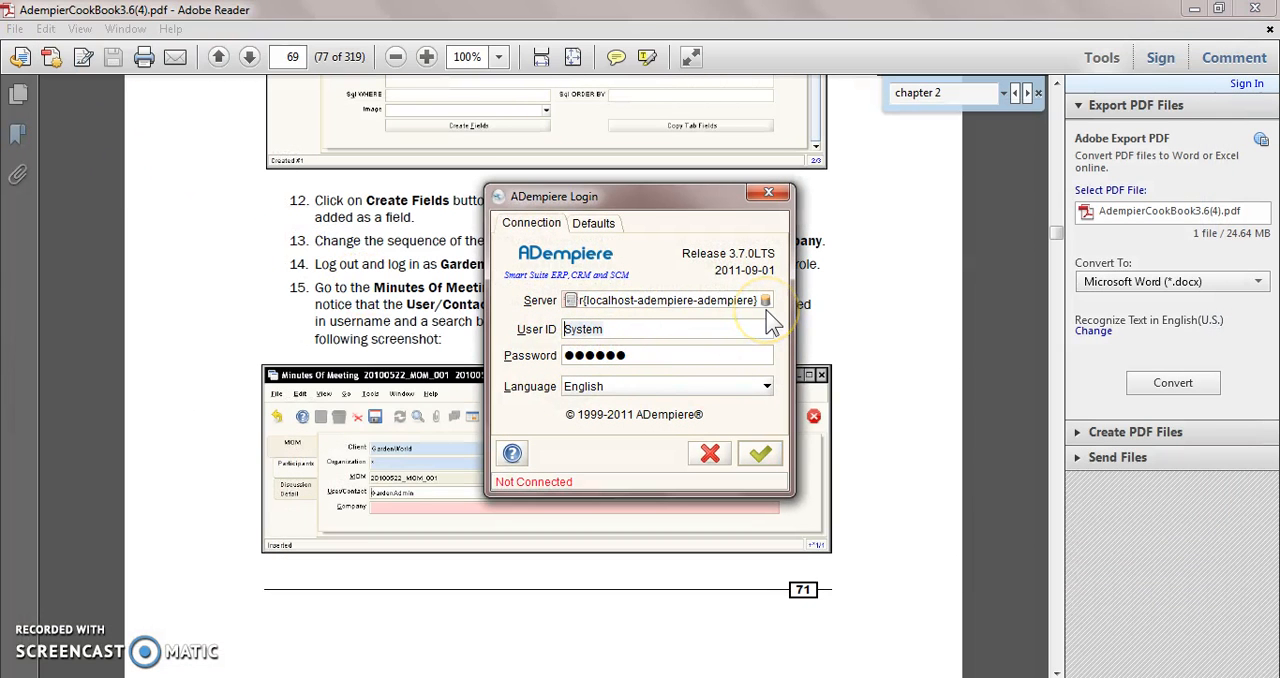
text(Ga)
key(BackSpace)
key(BackSpace)
text(Gad)
key(BackSpace)
text(rdenAdmin)
key(Tab)
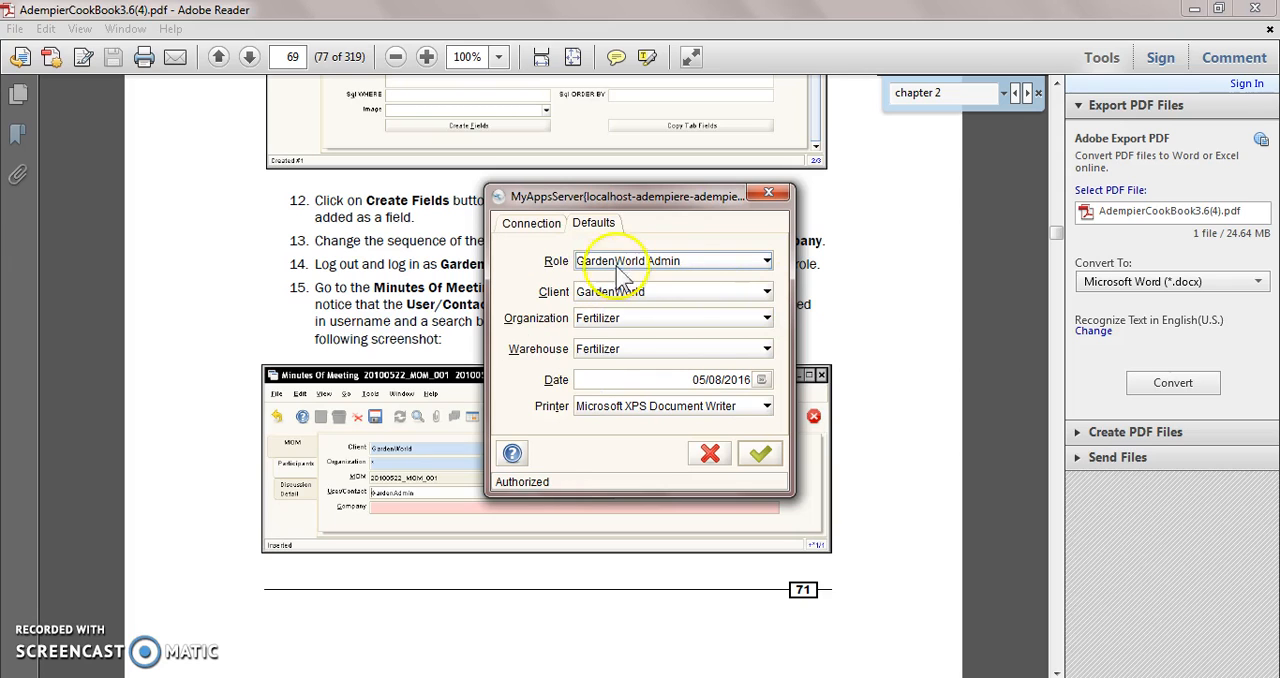
click(762, 458)
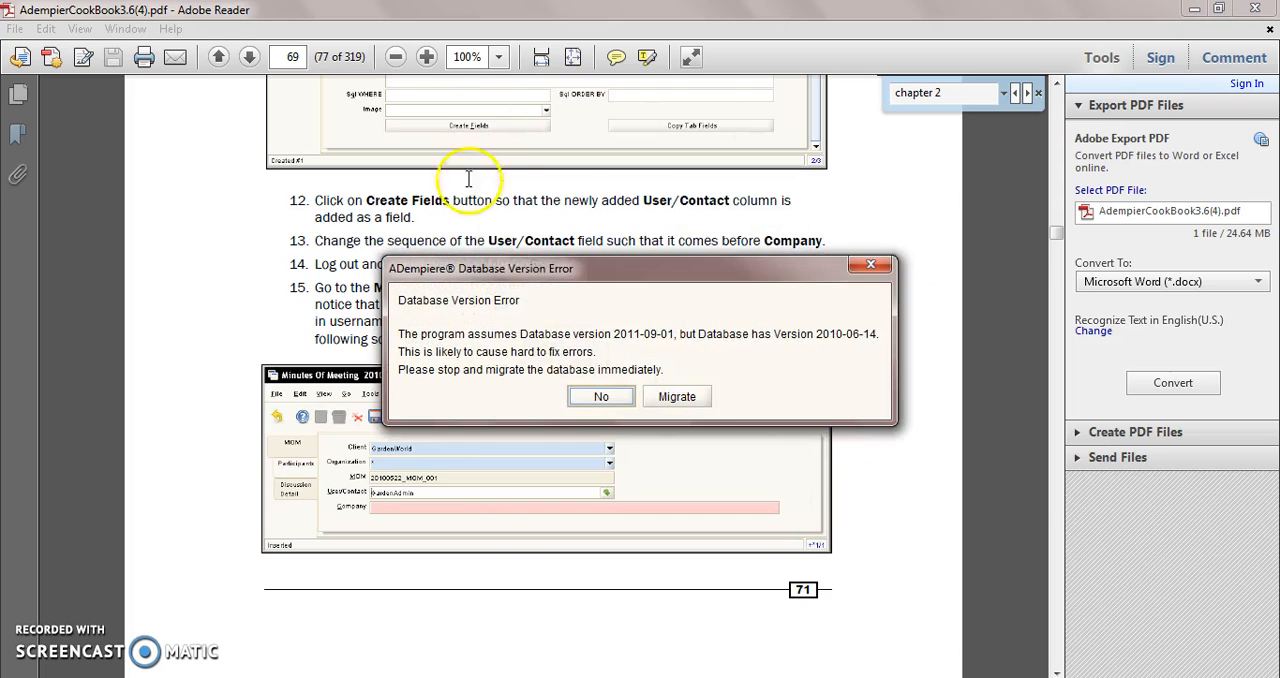
click(602, 397)
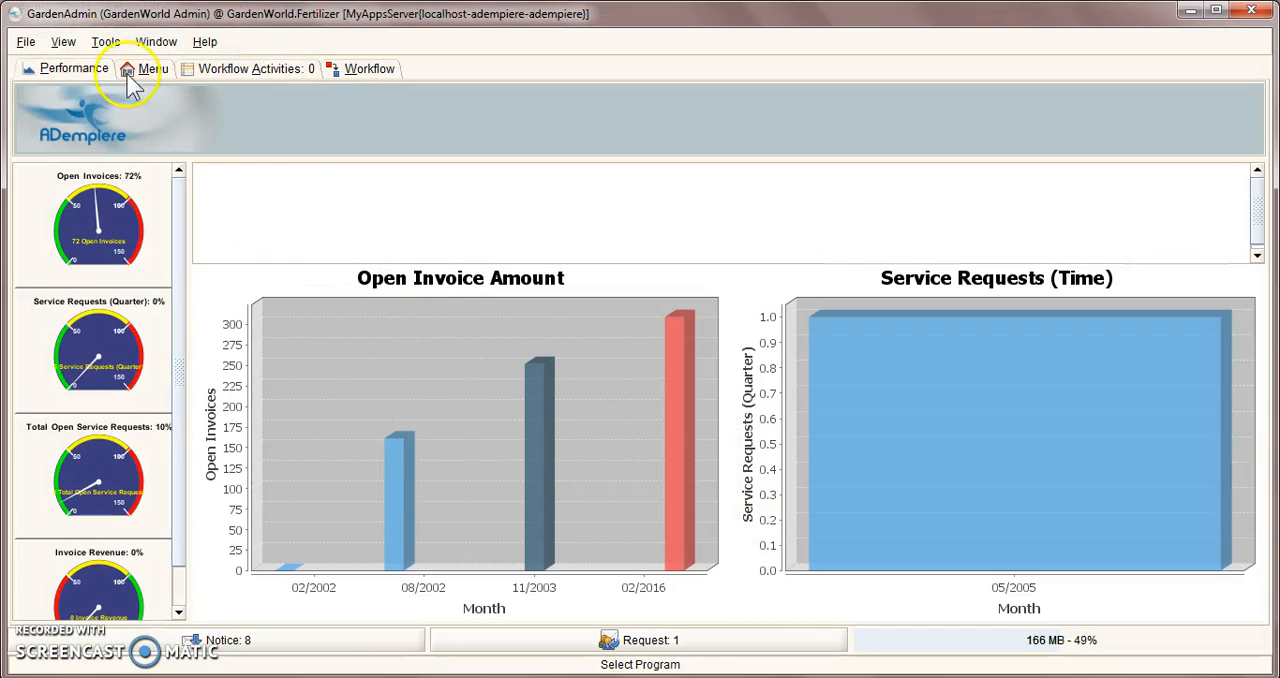
Step: Open the Minutes of Meeting window from the main menu and start a new record
click(145, 70)
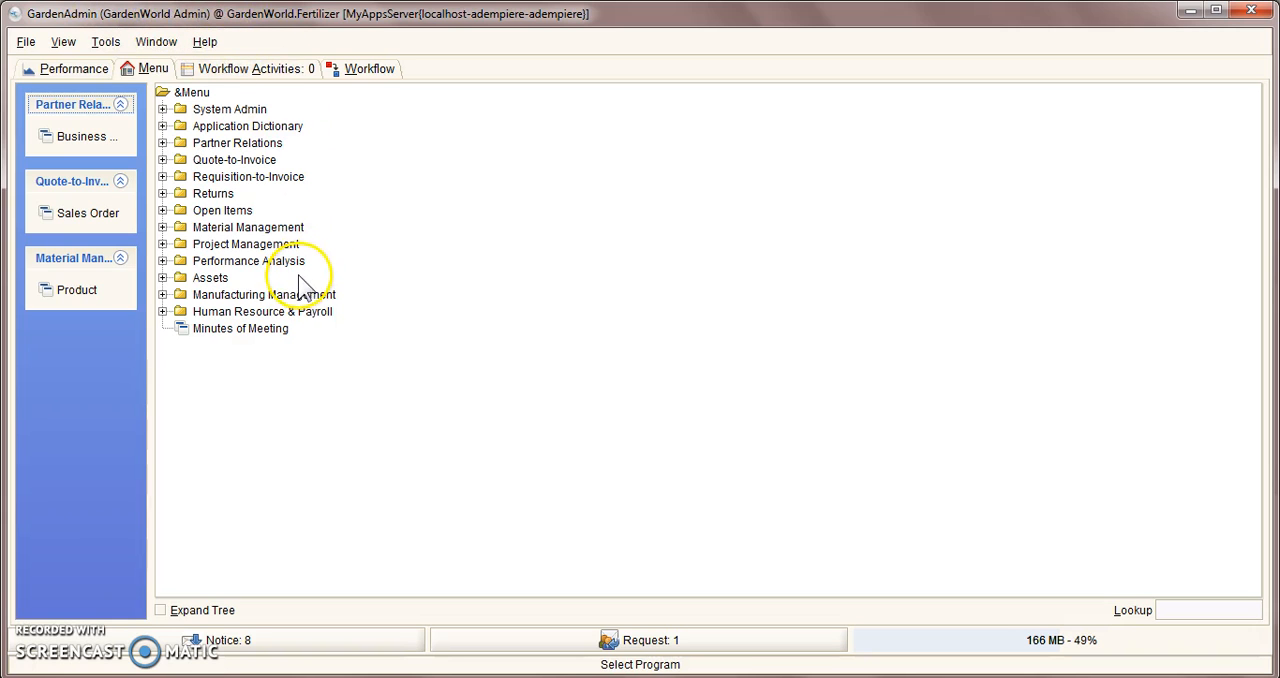
click(252, 330)
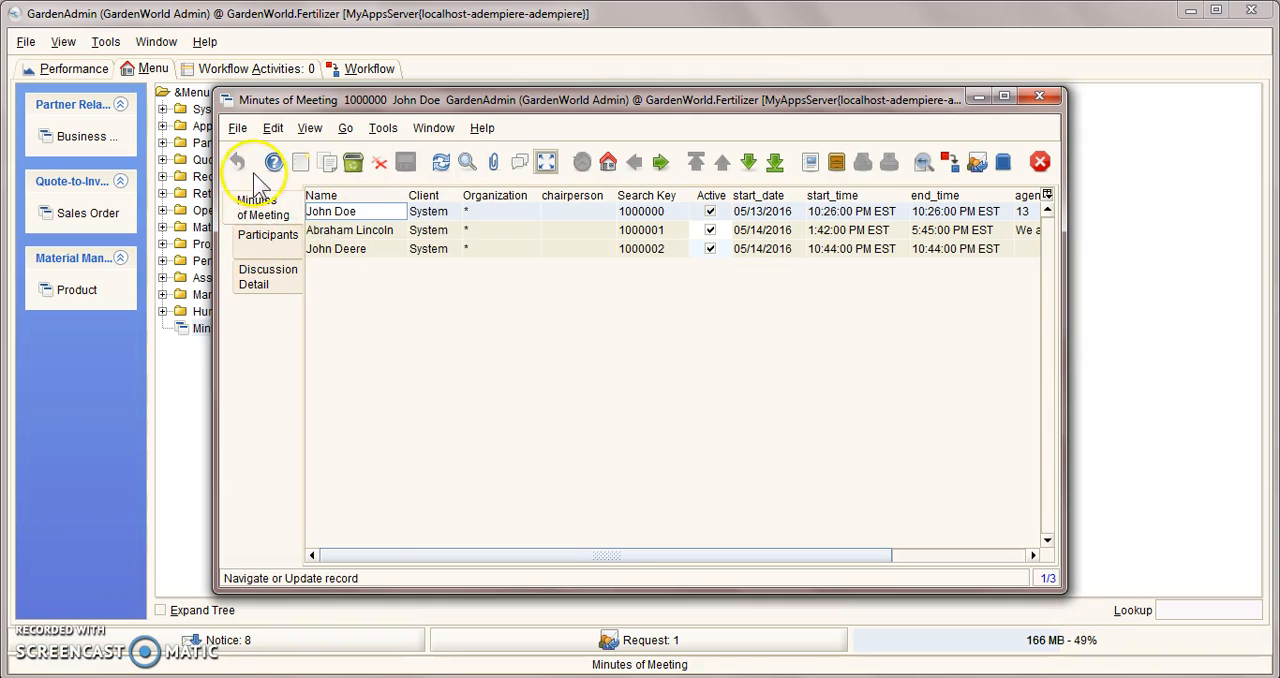
click(300, 162)
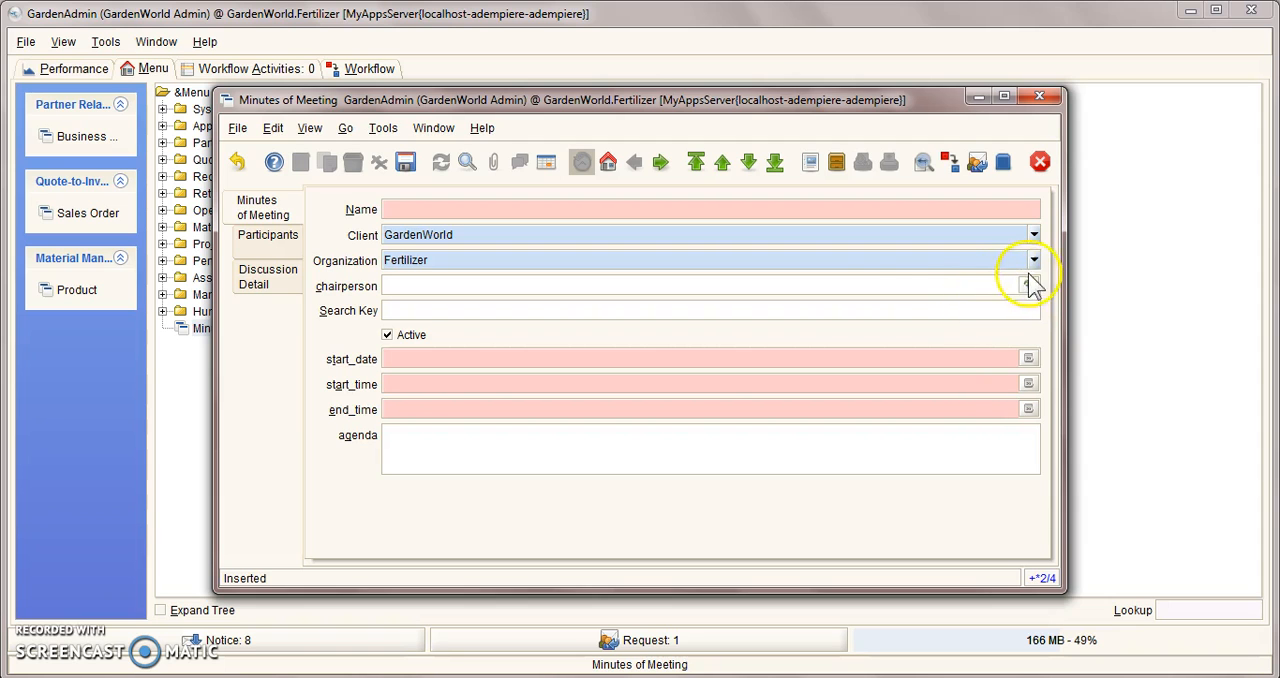
Step: Search all users in the chairperson's User/Contact lookup and assign a sales user as the chairperson
click(1028, 286)
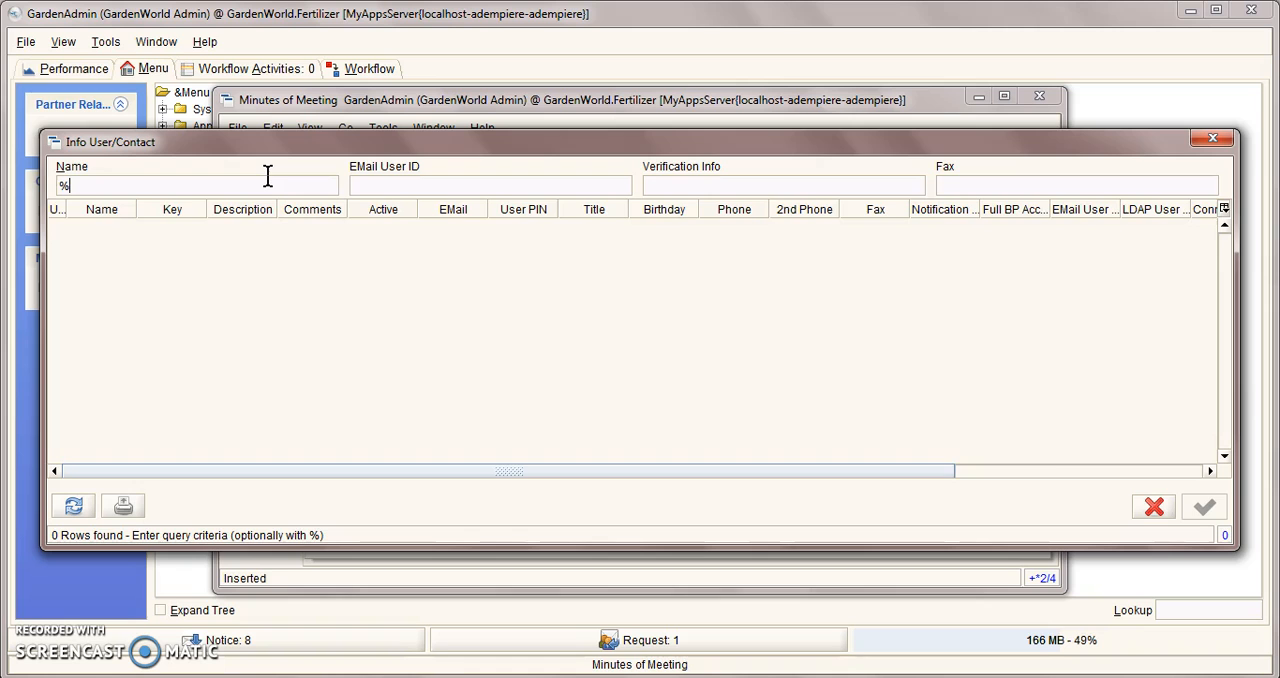
key(BackSpace)
key(Return)
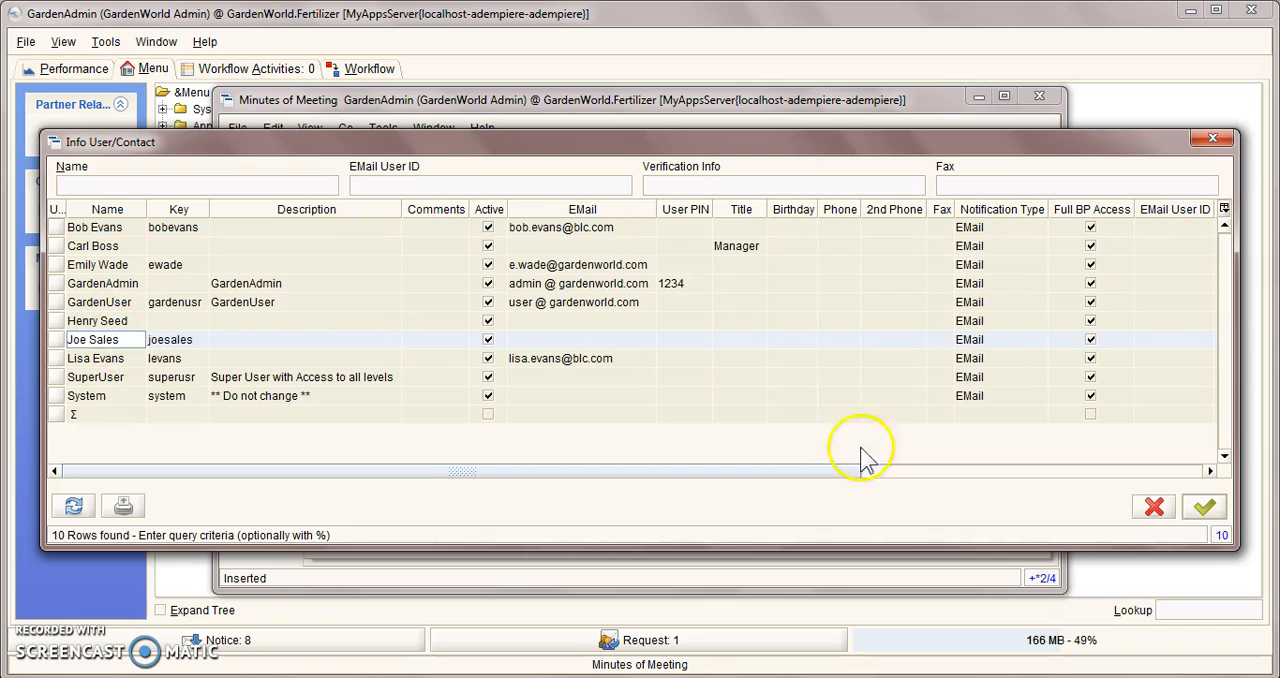
click(1204, 508)
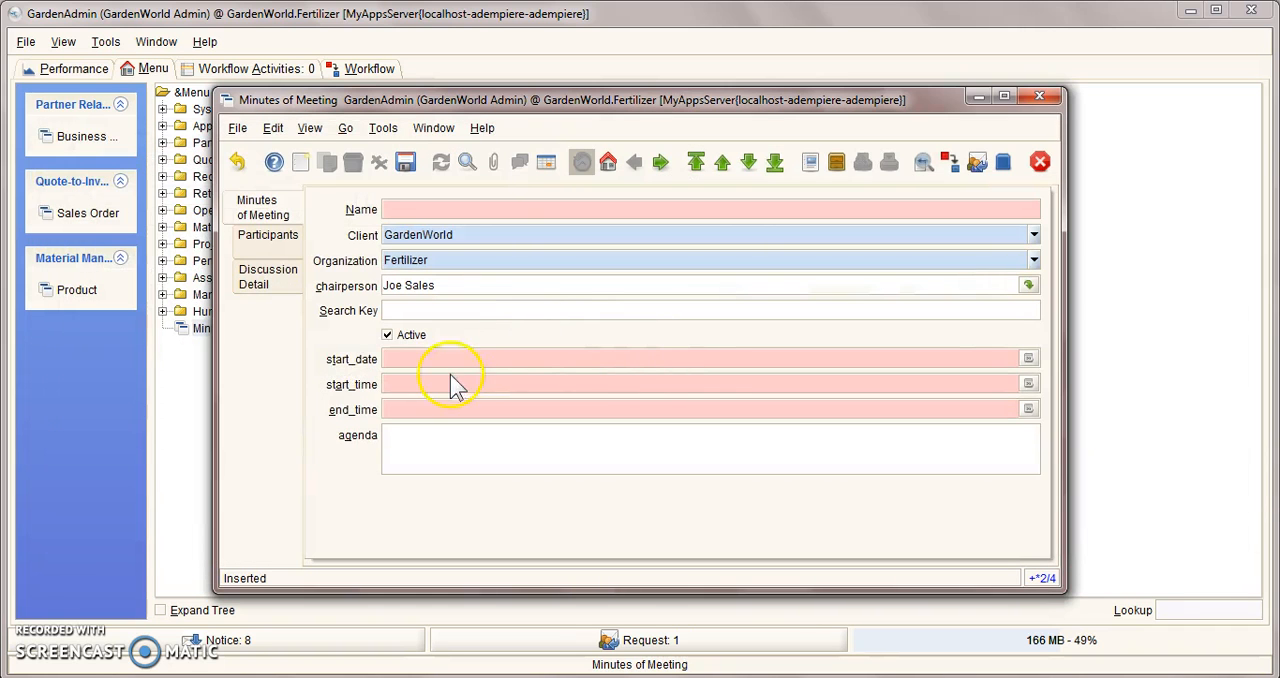
Step: Set the start date to 05/14/2016 and both times to 10:20:00 PM, fill in the meeting's Name field, and save the record
click(1028, 358)
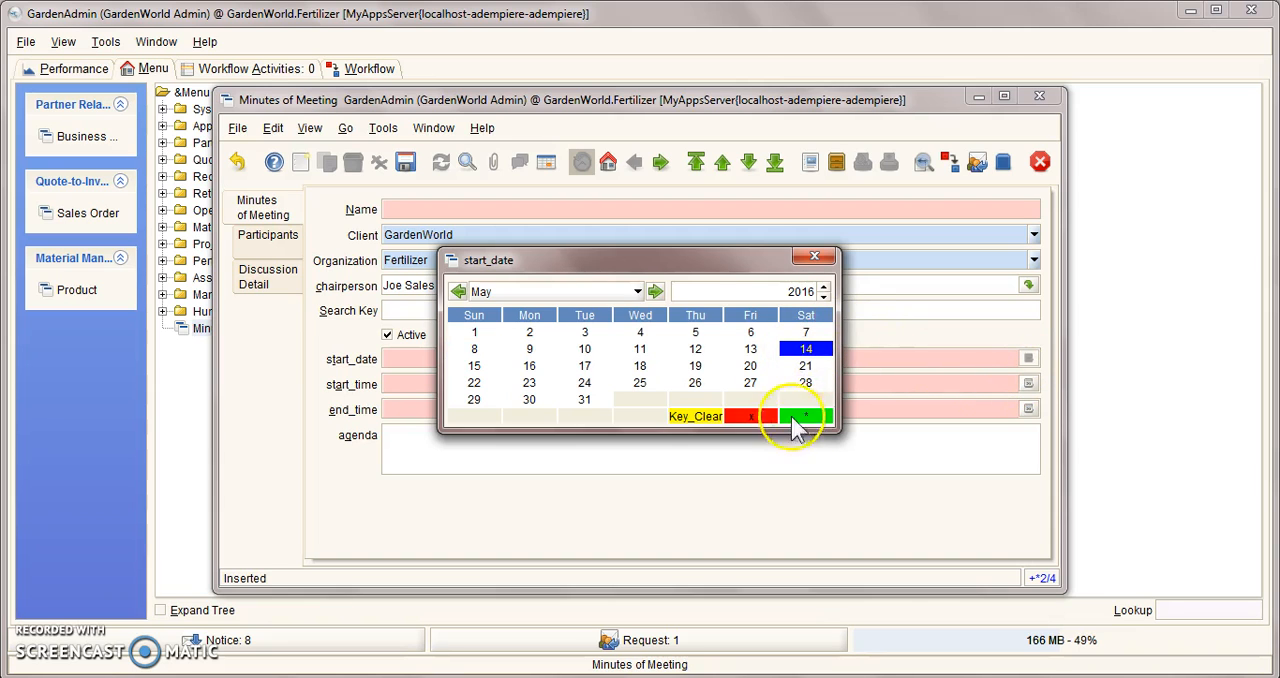
double_click(806, 349)
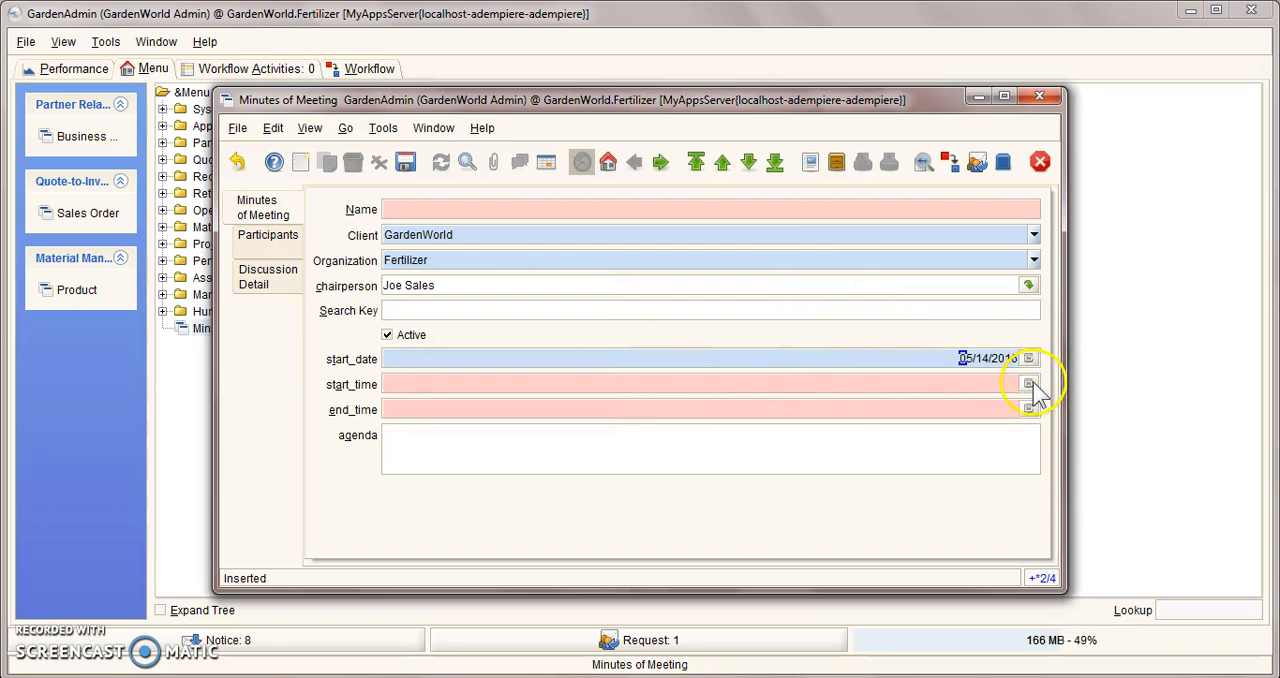
click(1028, 384)
click(800, 350)
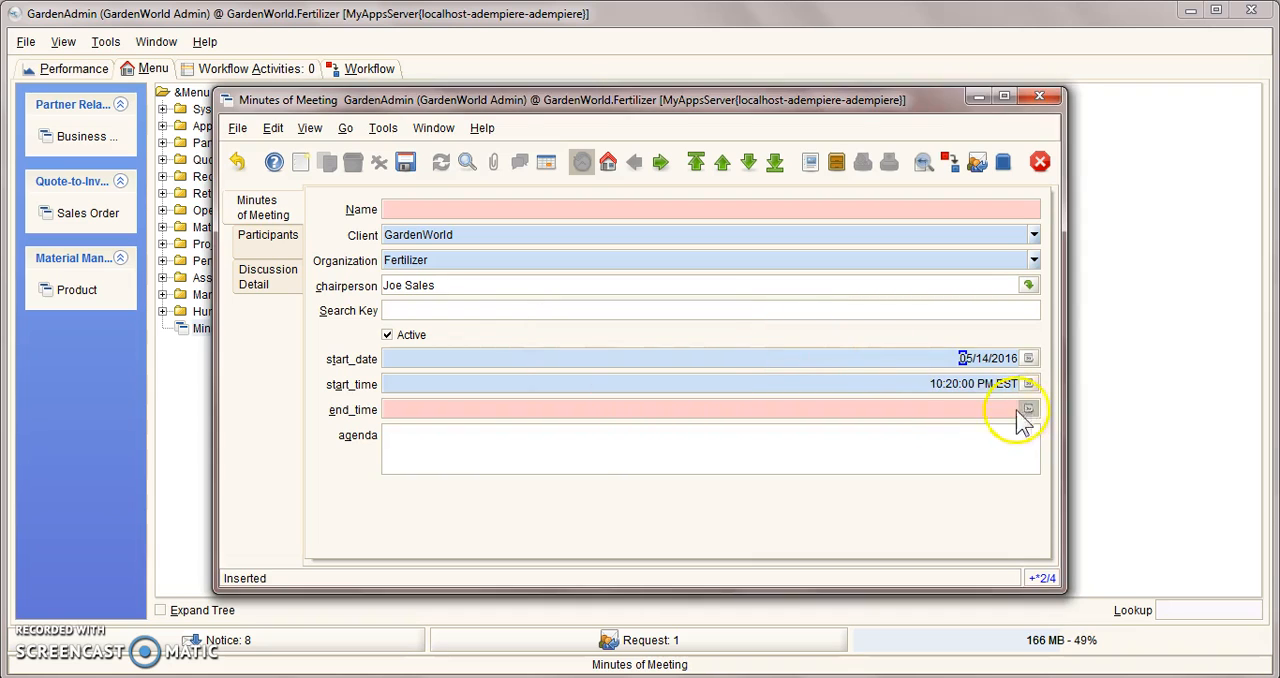
click(1028, 409)
click(728, 350)
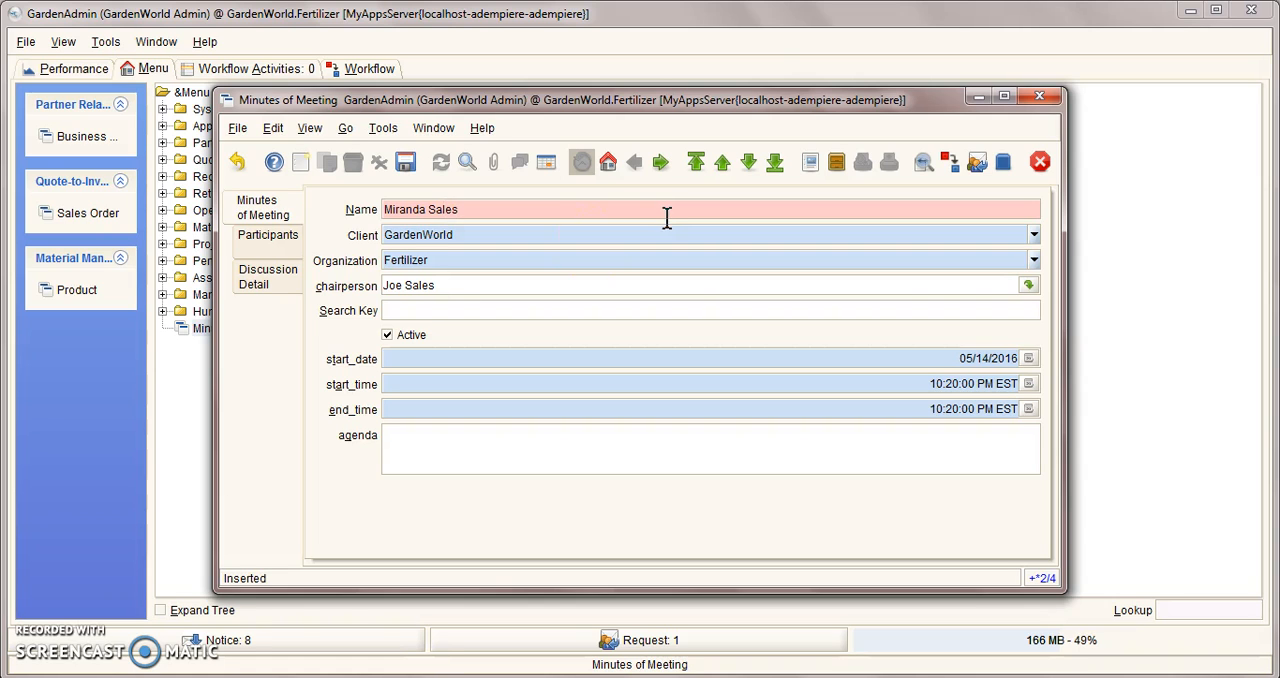
click(405, 162)
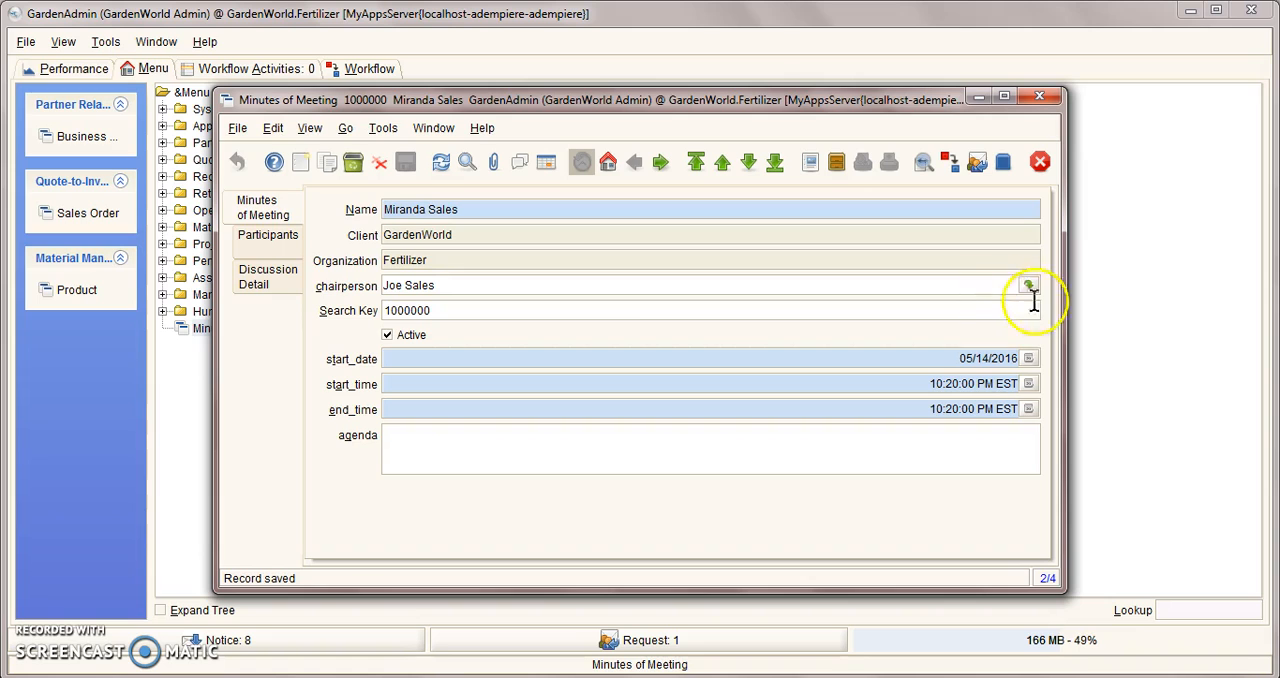
Step: Add a participant to the meeting with a contact chosen through the User/Contact search and the contact's company, save it, and close the window
click(269, 240)
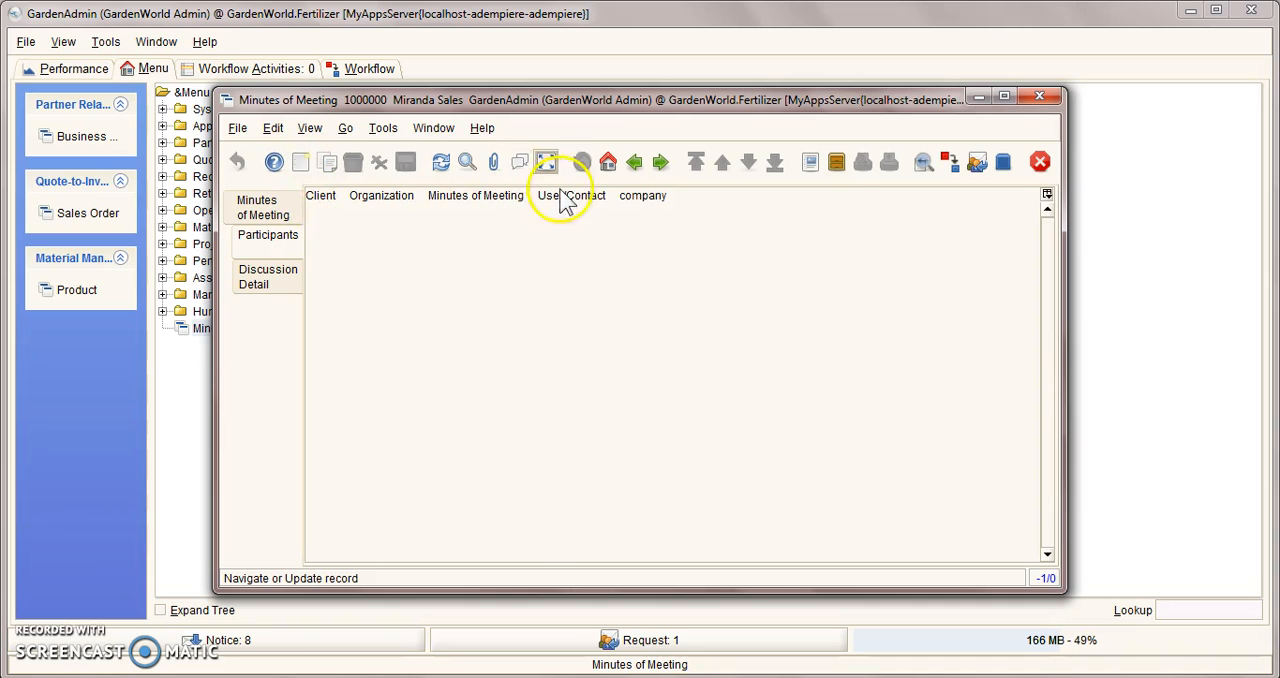
click(545, 162)
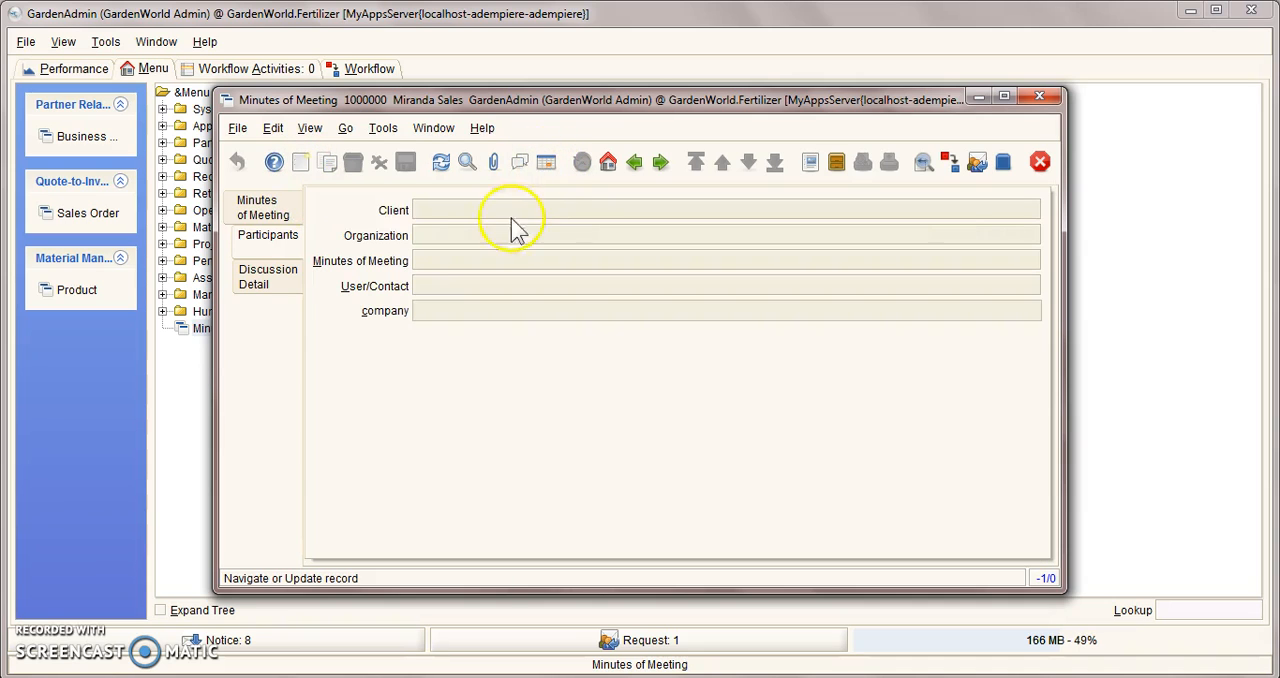
click(300, 163)
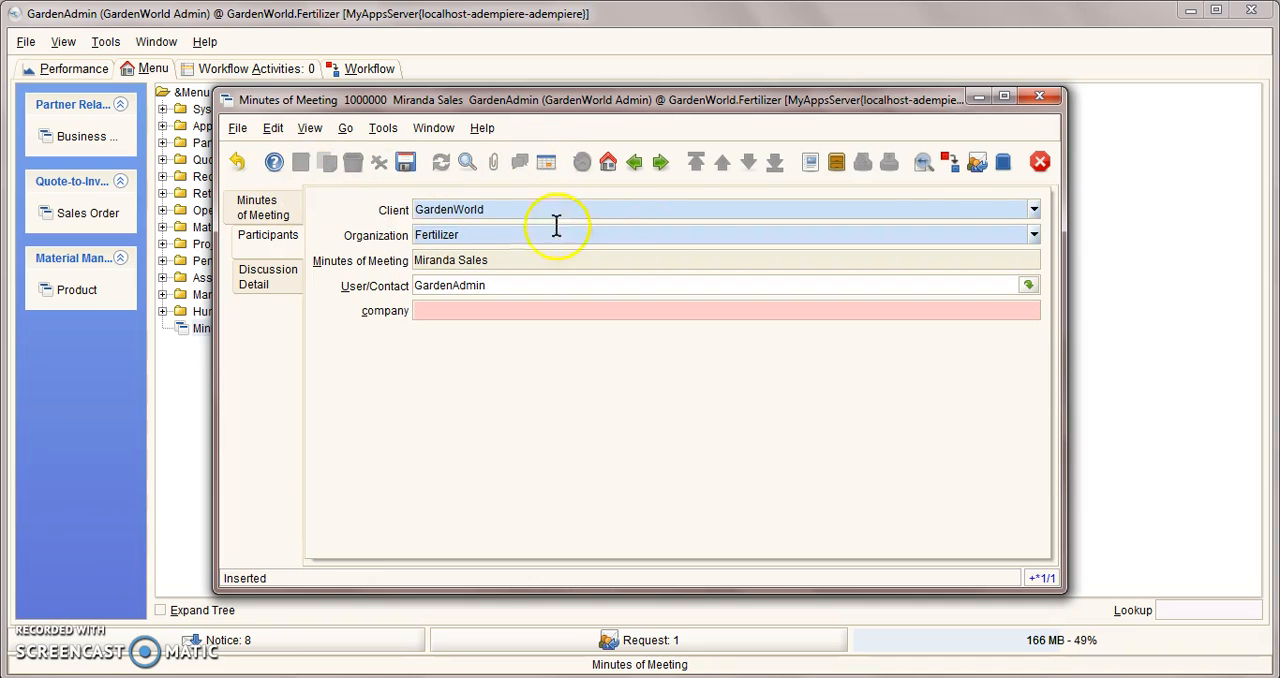
click(1028, 287)
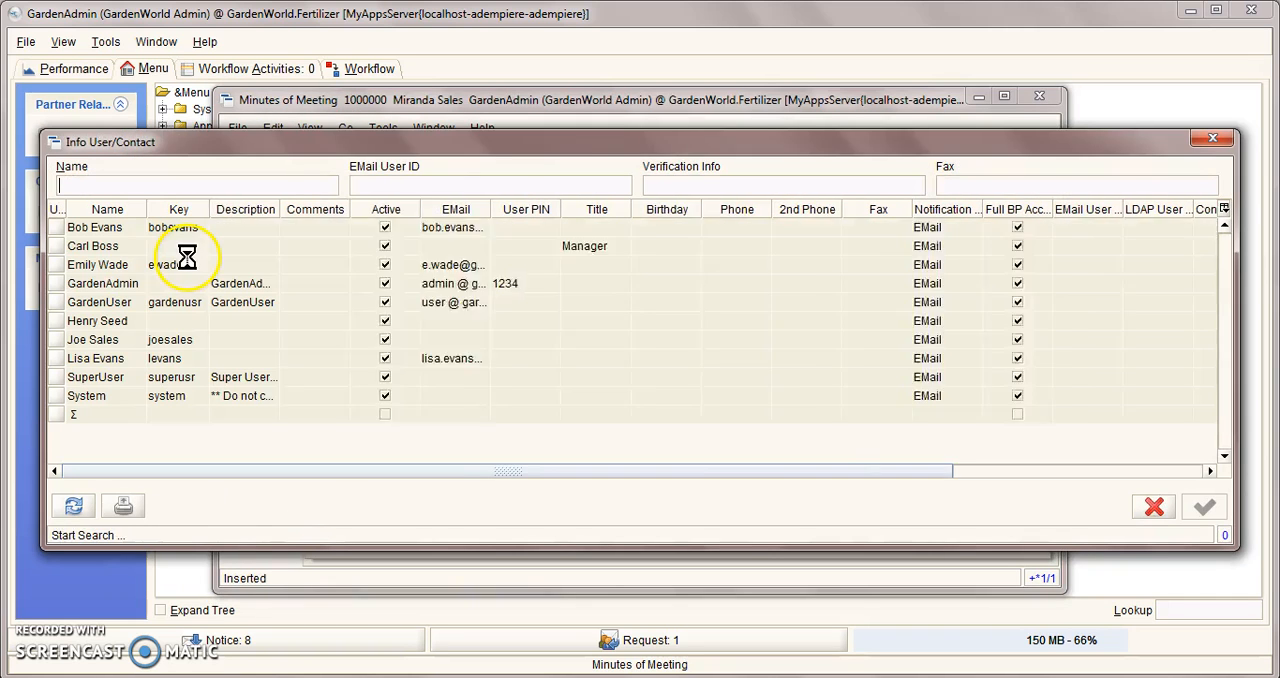
click(113, 327)
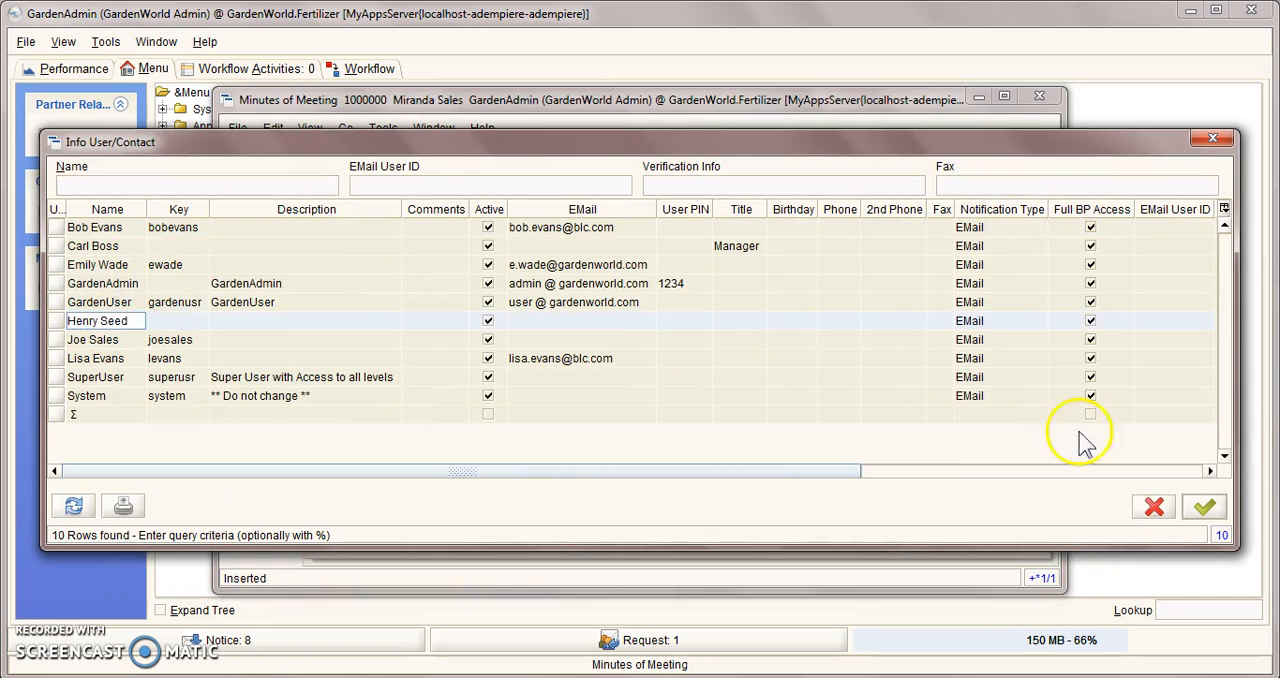
click(1204, 507)
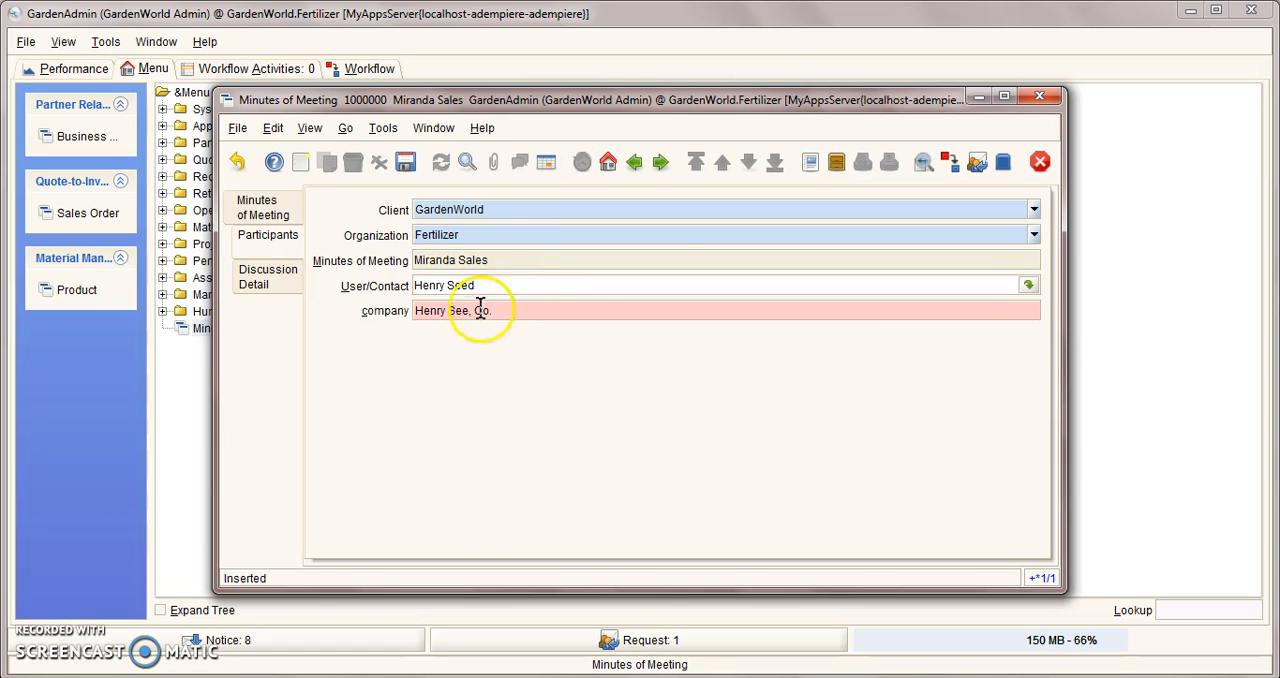
click(405, 162)
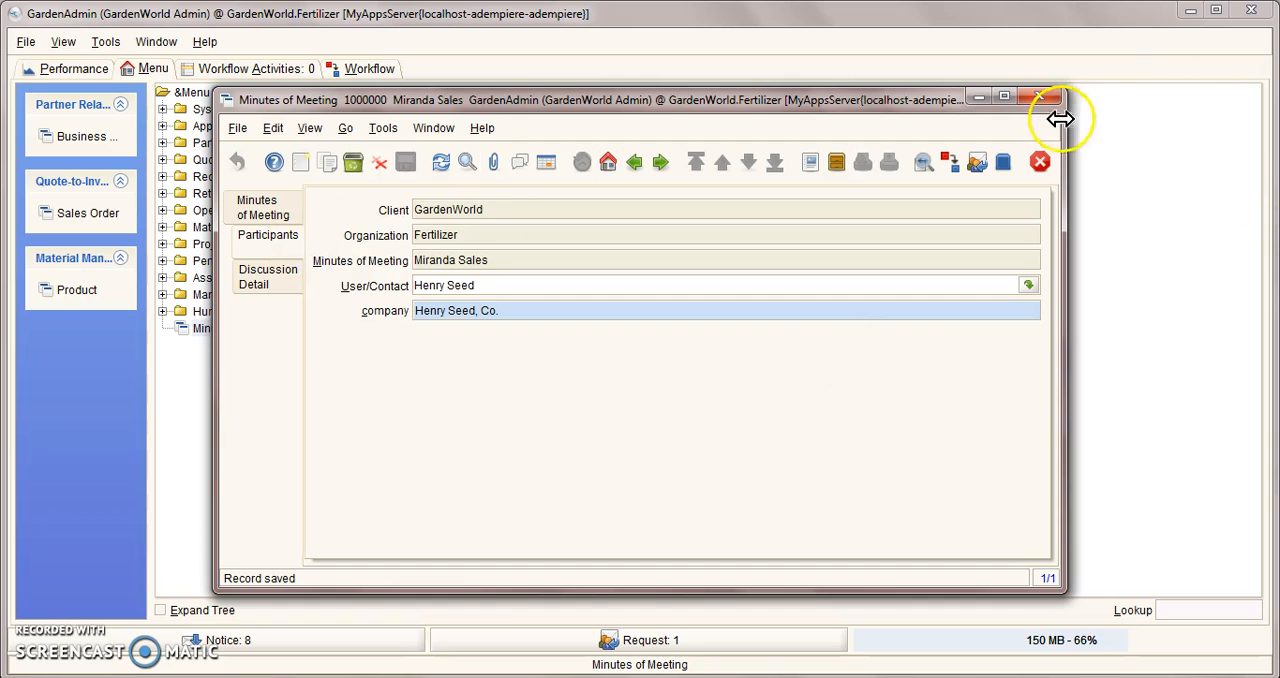
click(1039, 96)
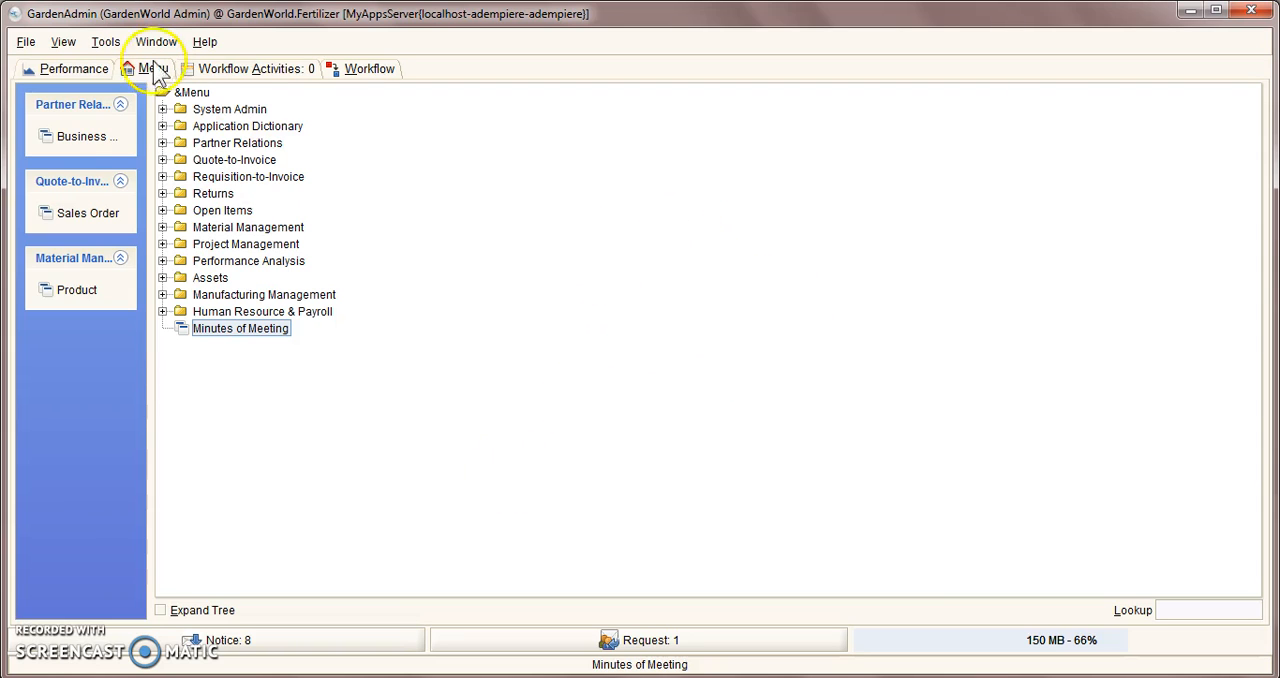
Step: Log out of the GardenAdmin session and sign in with the user ID System and its account password
click(27, 44)
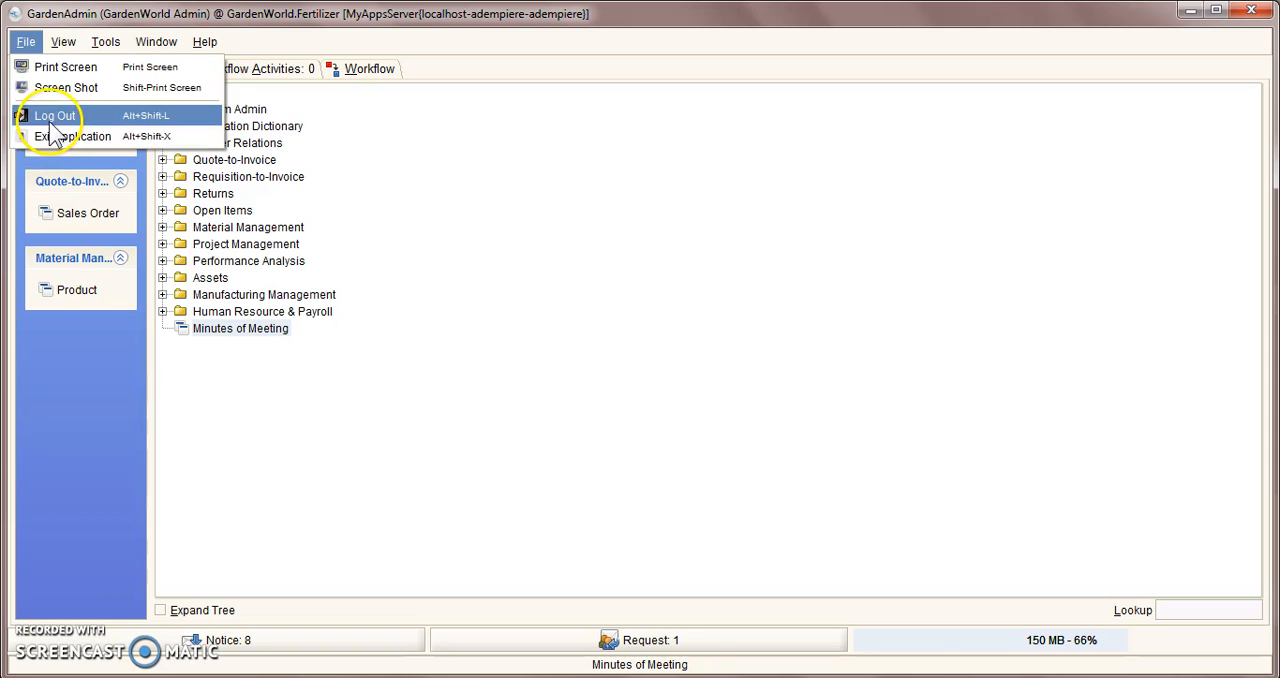
click(53, 117)
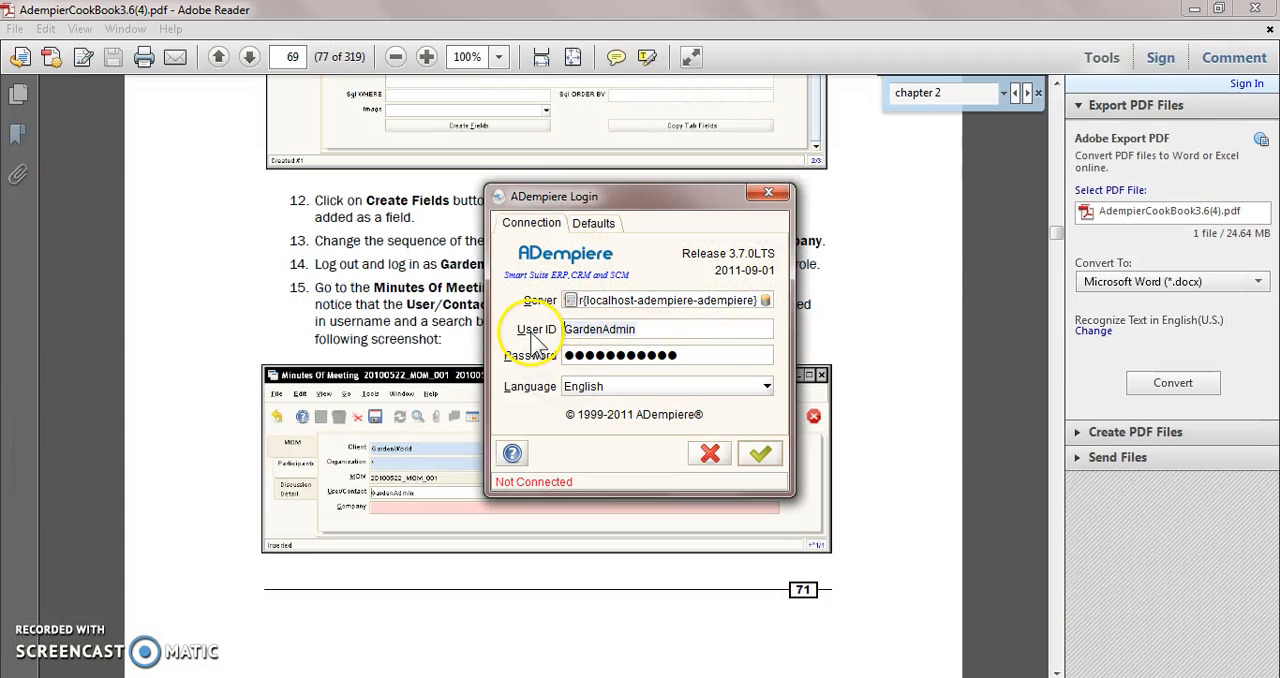
text(System)
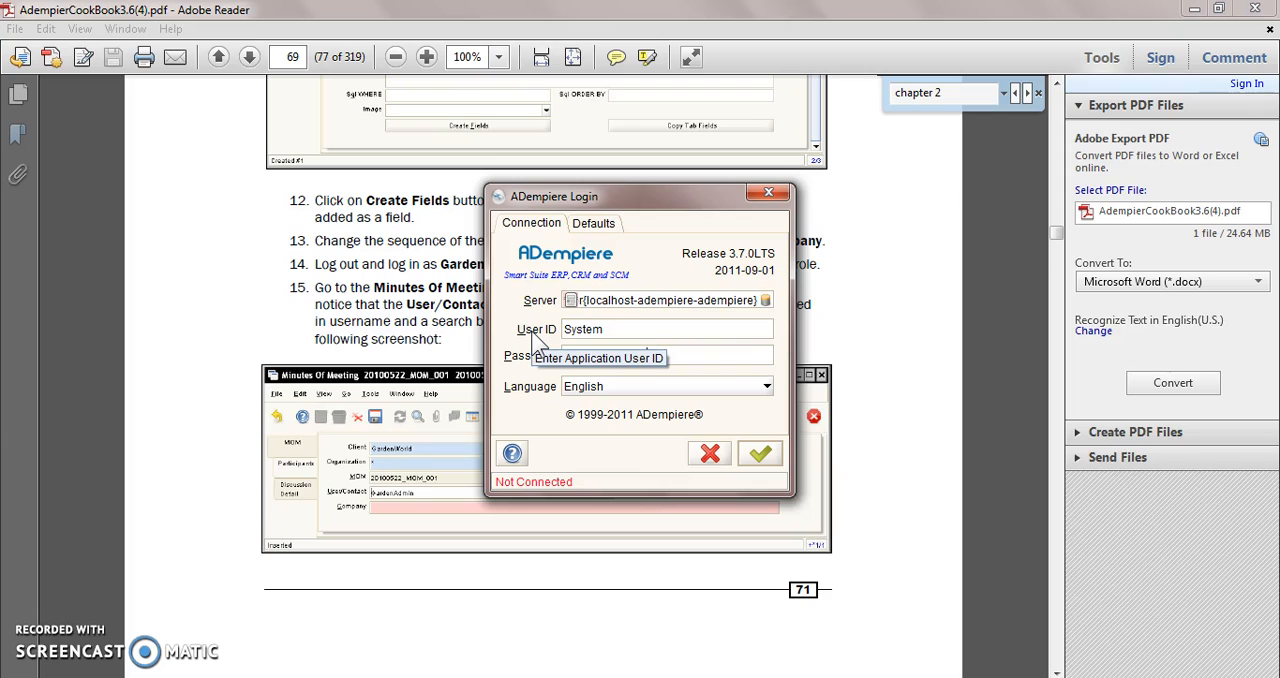
key(Tab)
text(S)
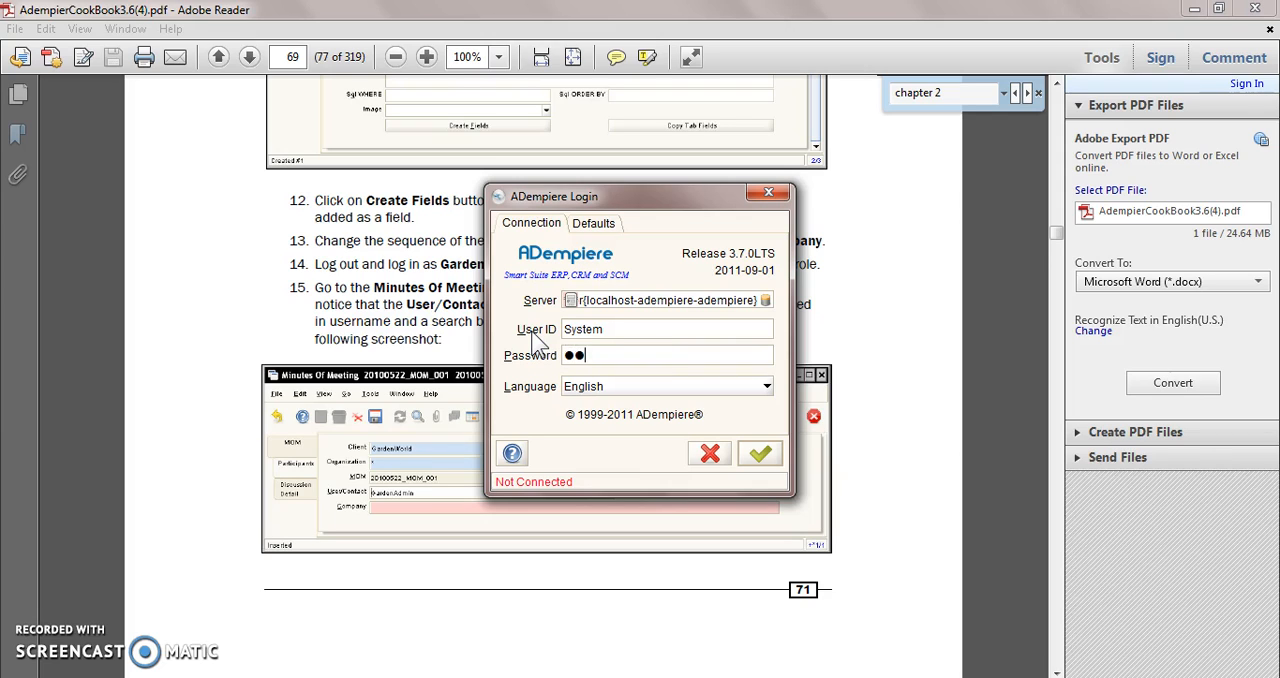
key(Return)
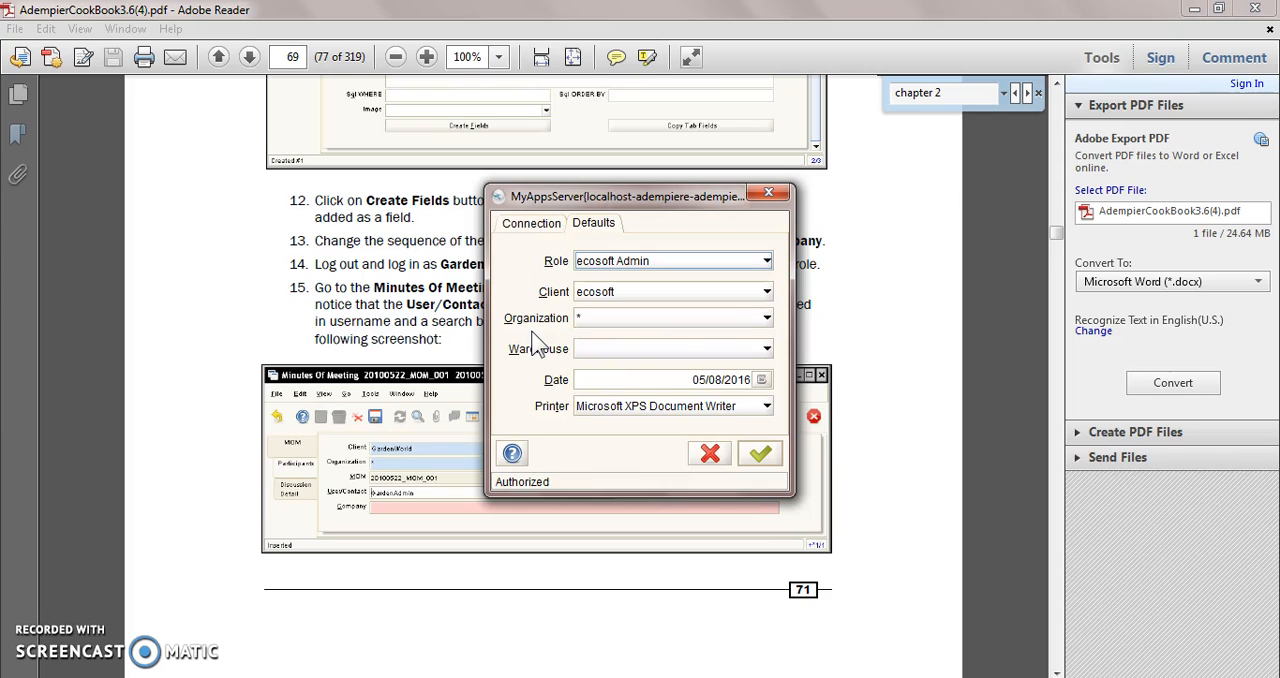
Step: Choose the System Administrator role with the System client, complete the login, and decline the database migration
click(730, 262)
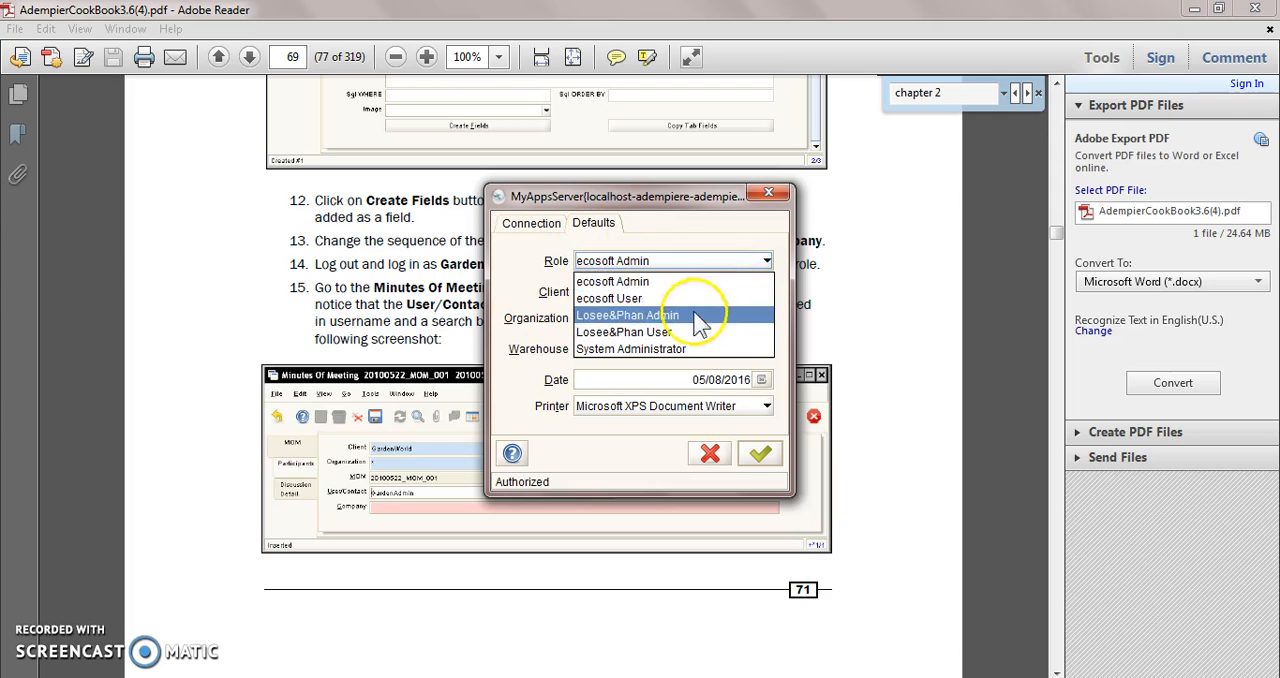
click(668, 347)
click(677, 295)
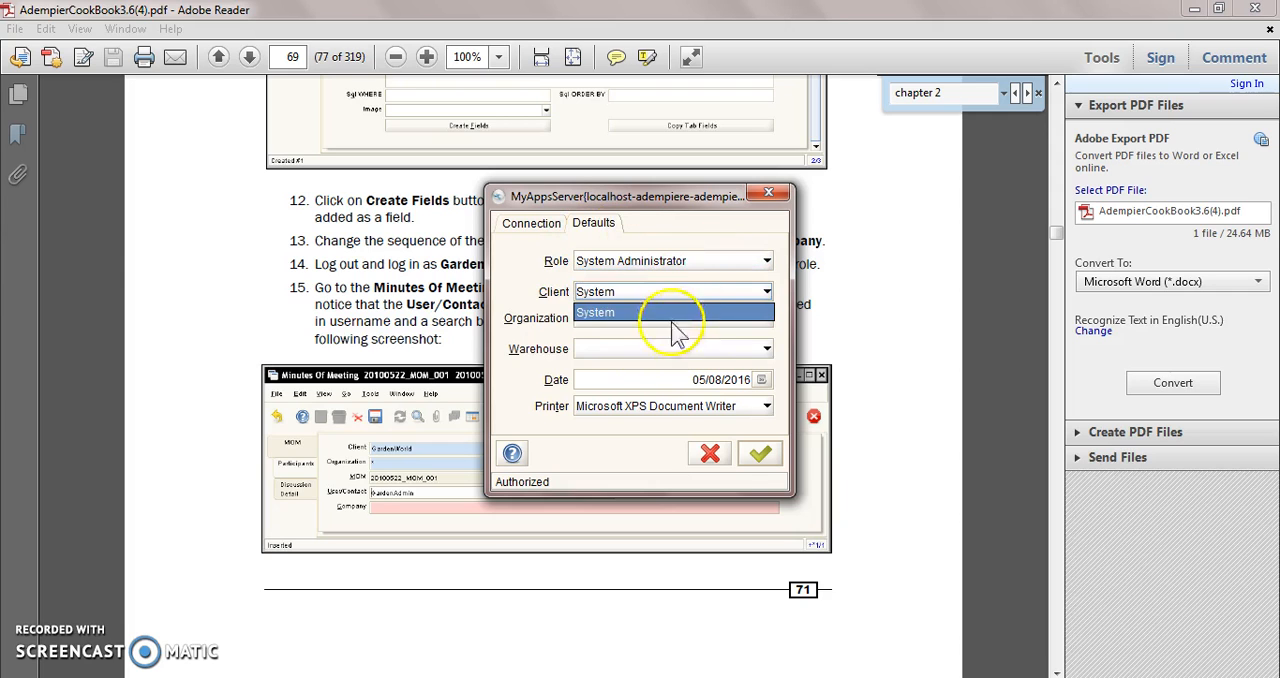
click(760, 462)
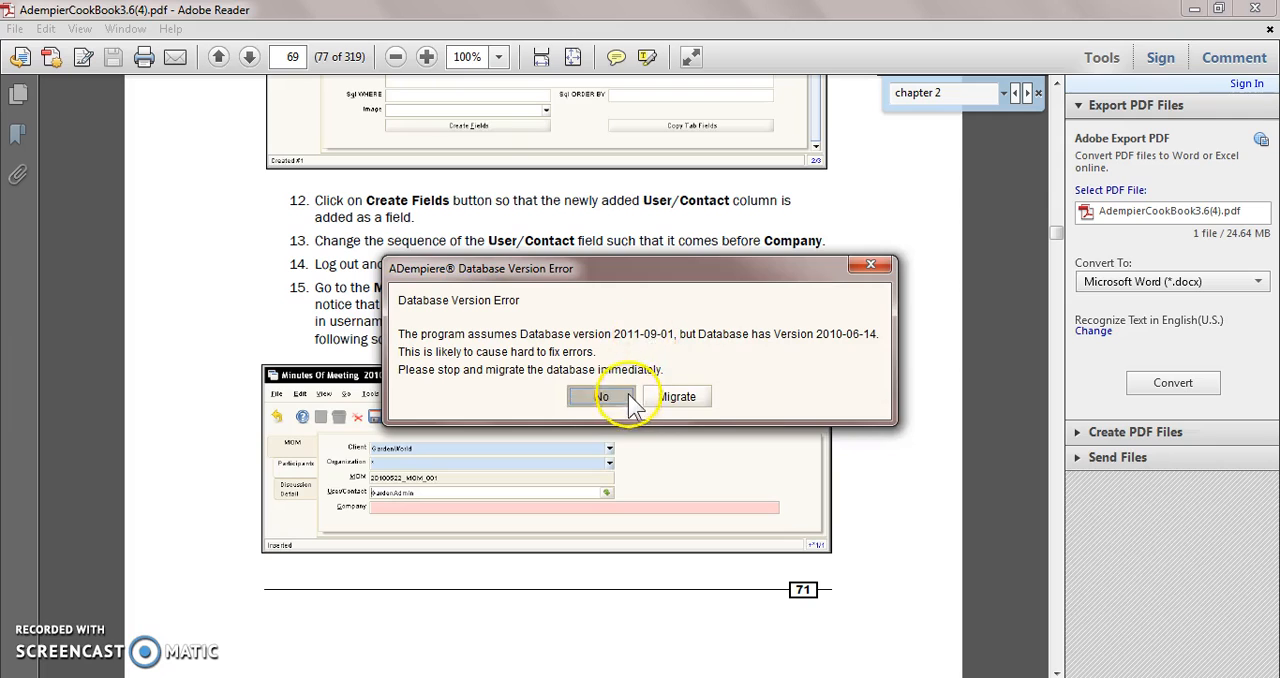
click(620, 393)
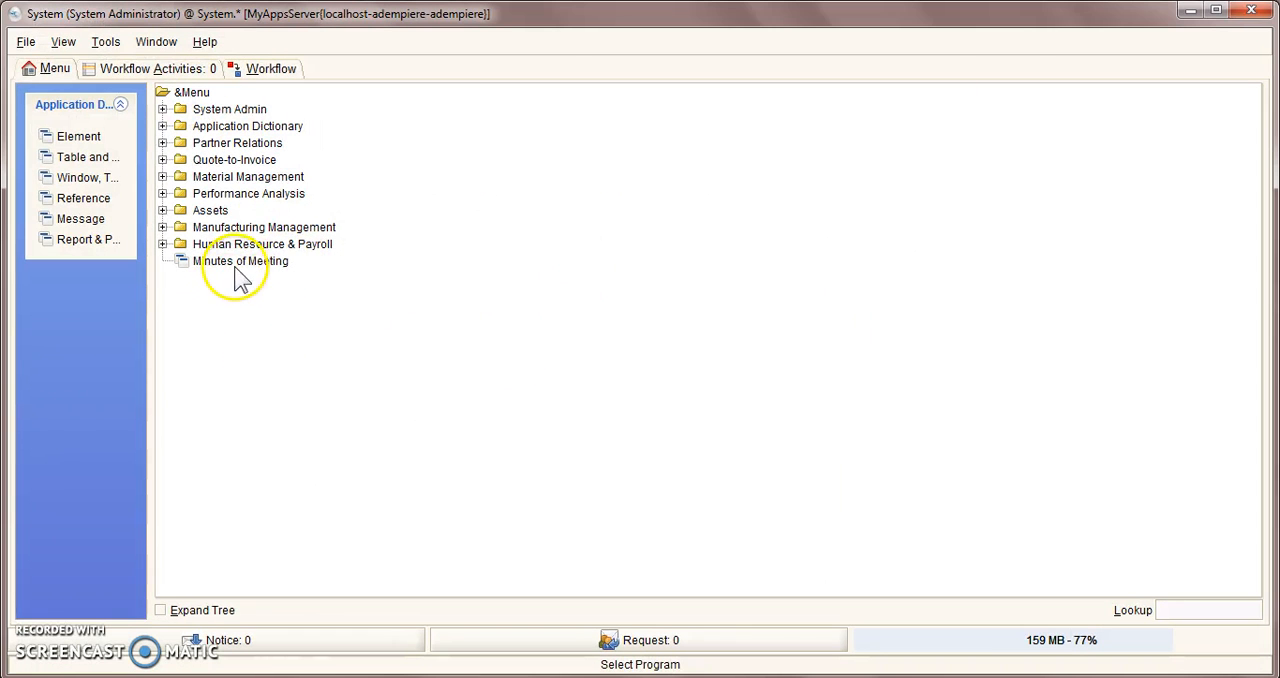
Step: Open Window, Tab & Field from the Application Dictionary with all records and select the Minutes of Meeting window record
click(162, 126)
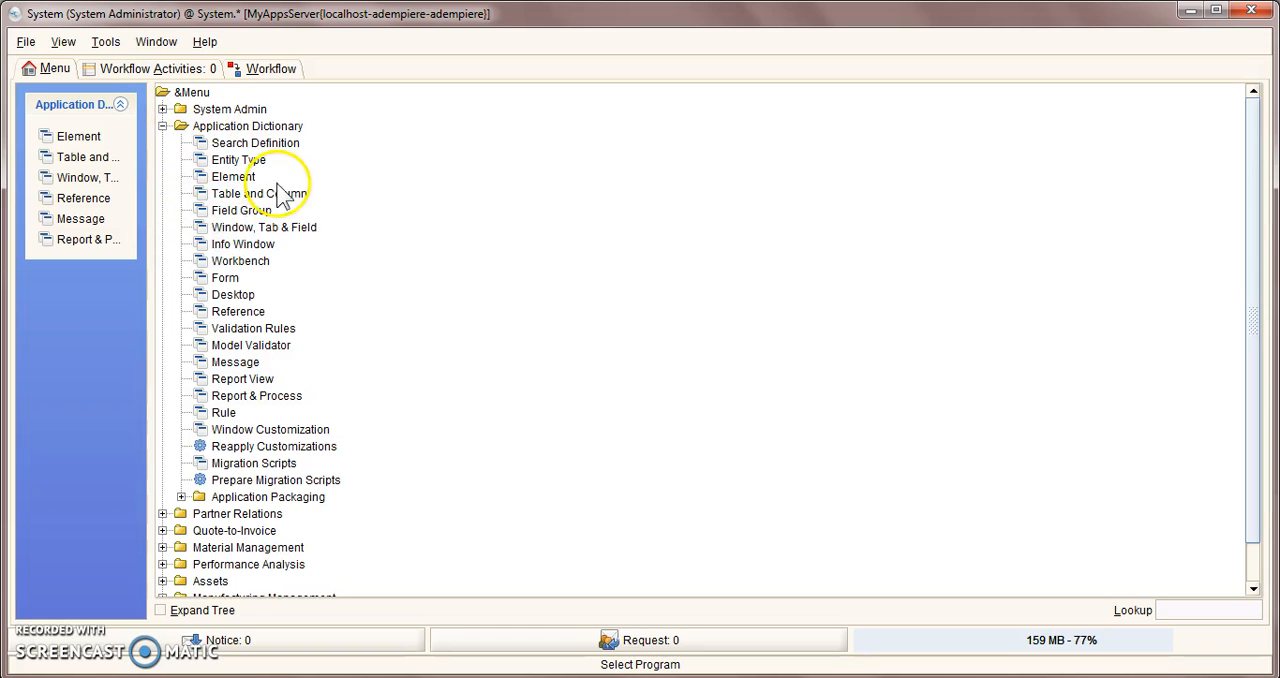
click(252, 226)
click(862, 556)
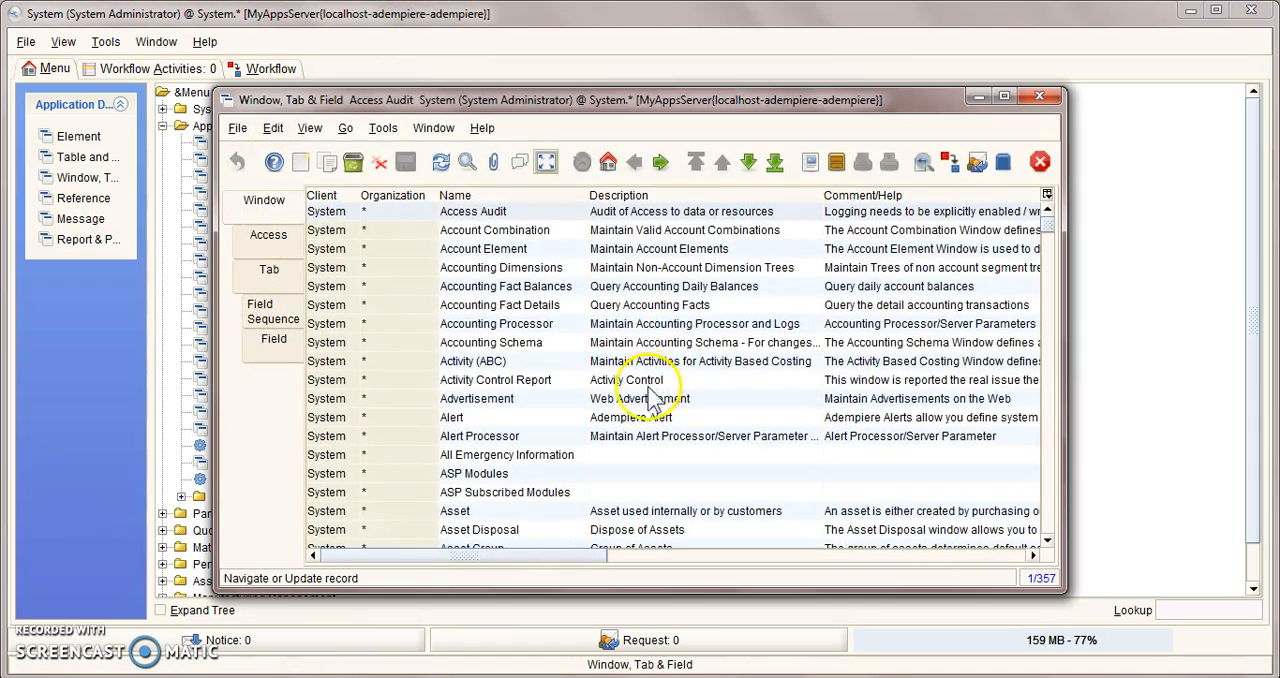
scroll(565, 447, down, 10)
scroll(565, 447, down, 20)
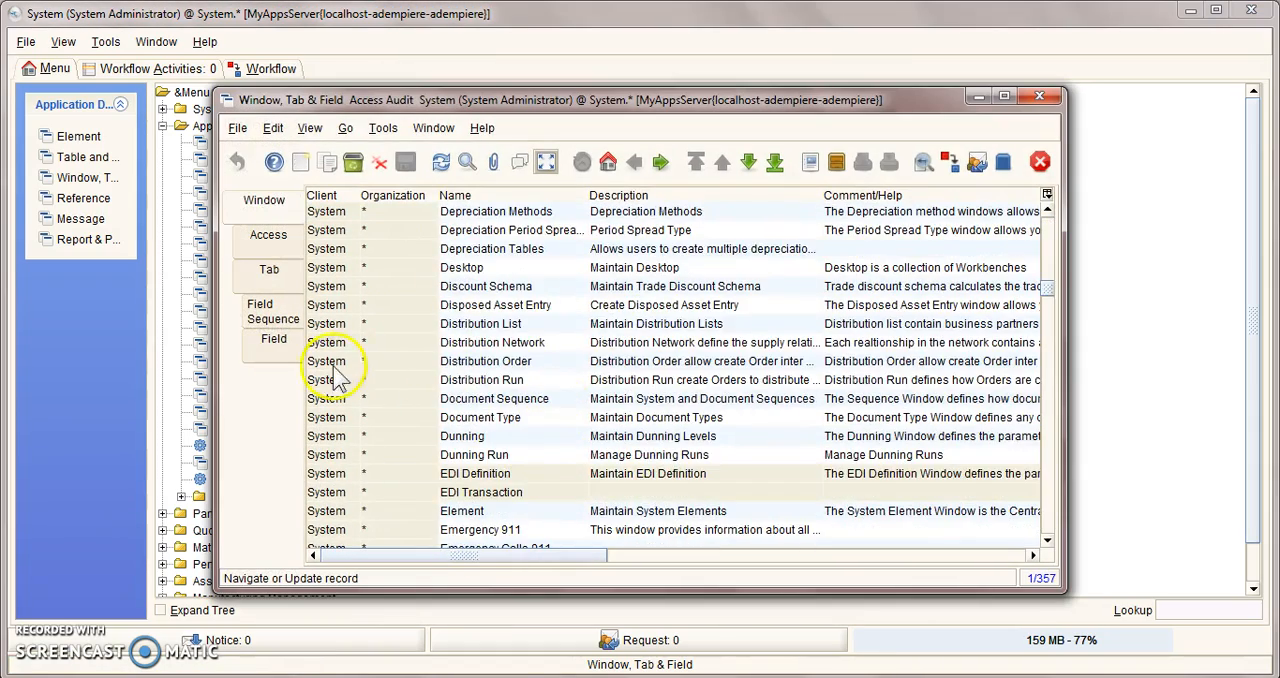
scroll(780, 378, down, 20)
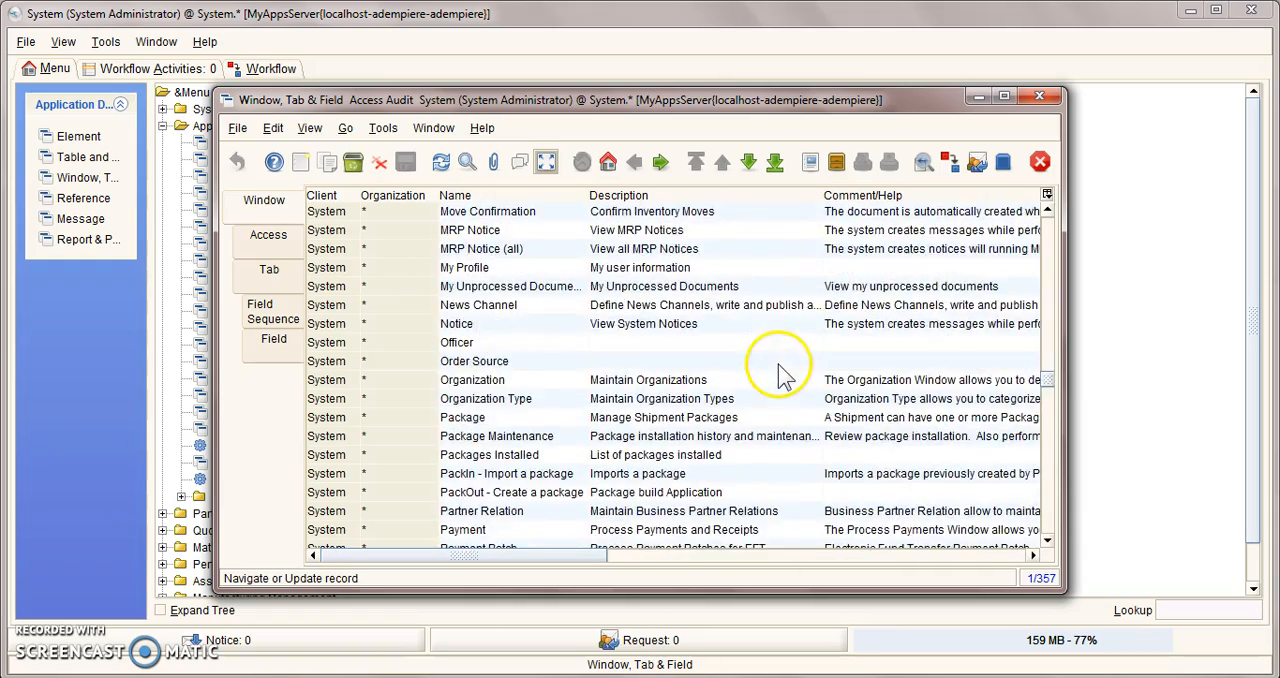
scroll(590, 368, up, 12)
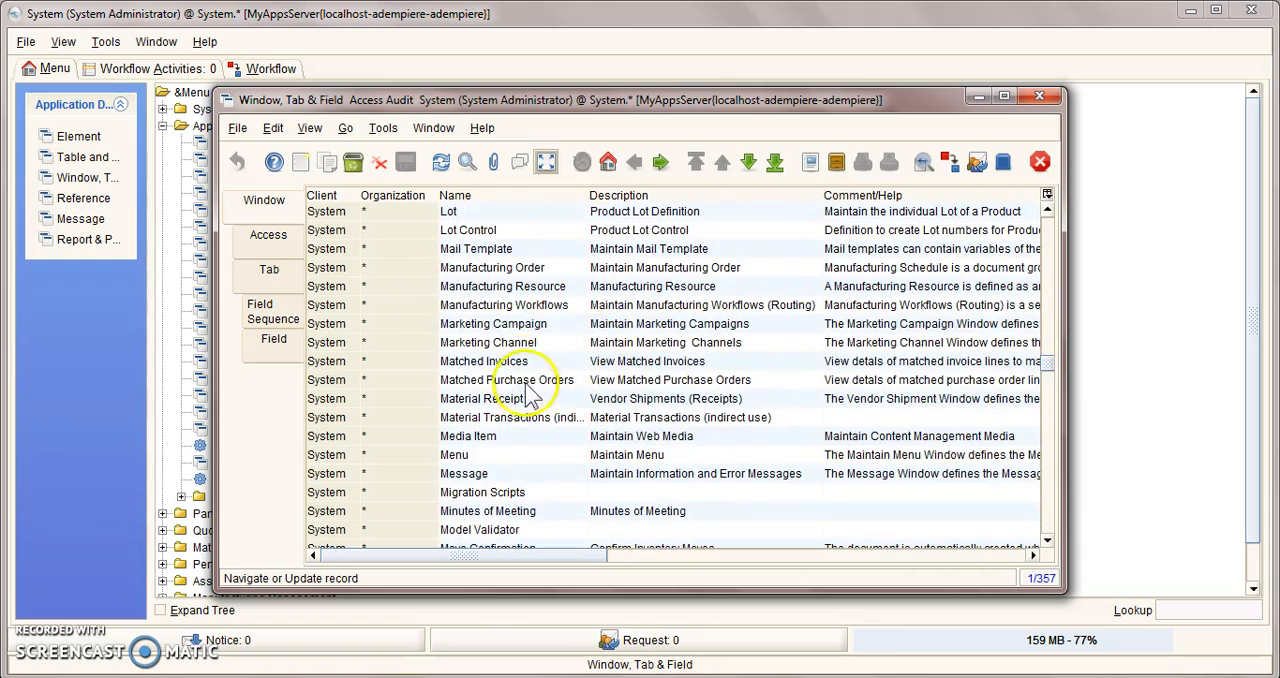
click(505, 510)
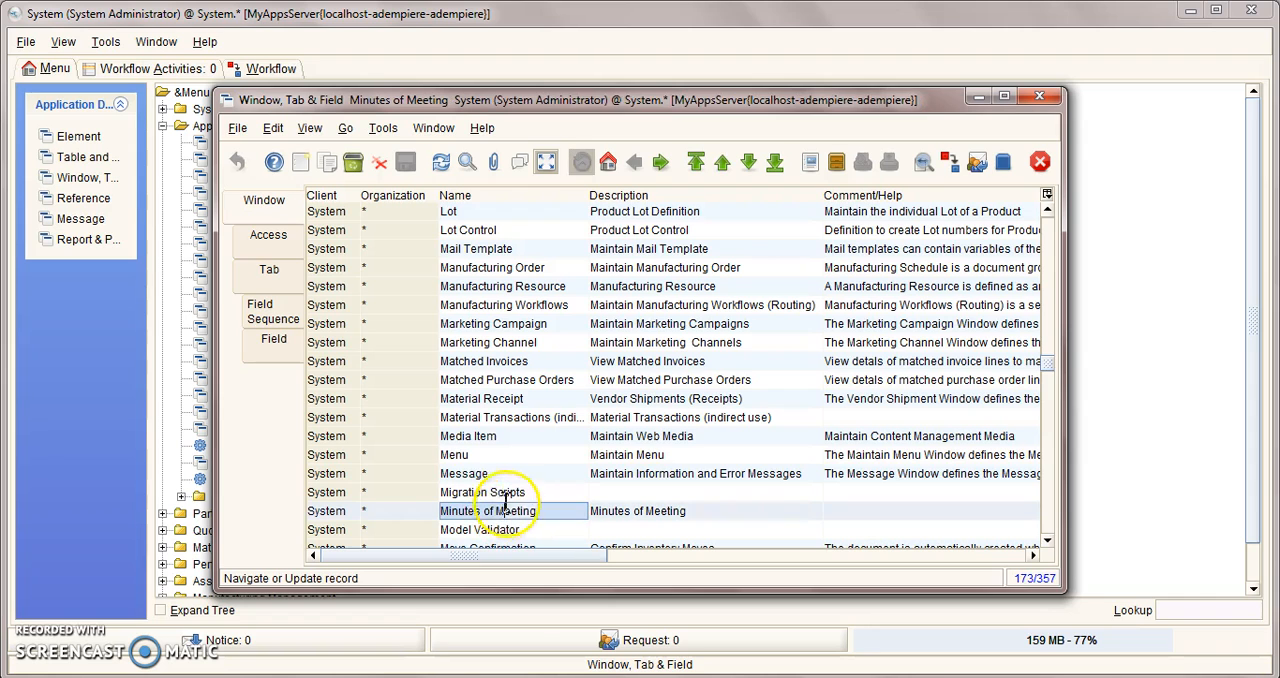
Step: View the field list of the Participants tab of Minutes of Meeting, and close the Window, Tab & Field window
click(274, 338)
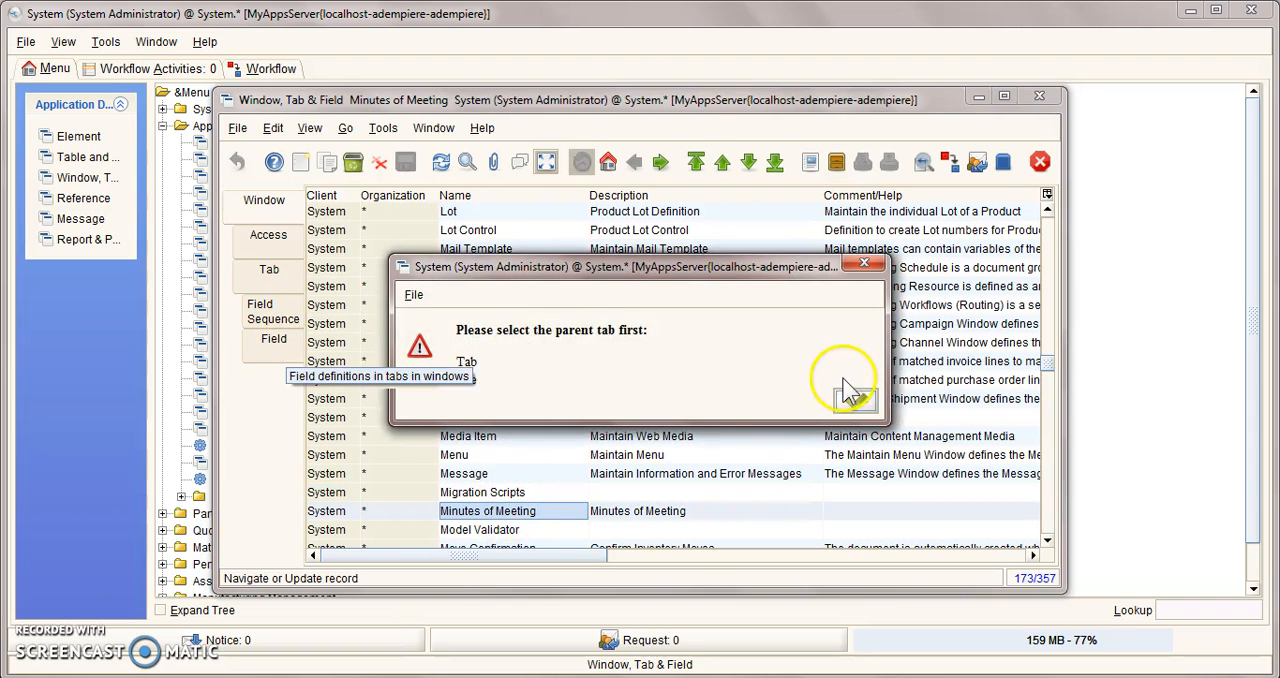
click(925, 393)
click(267, 272)
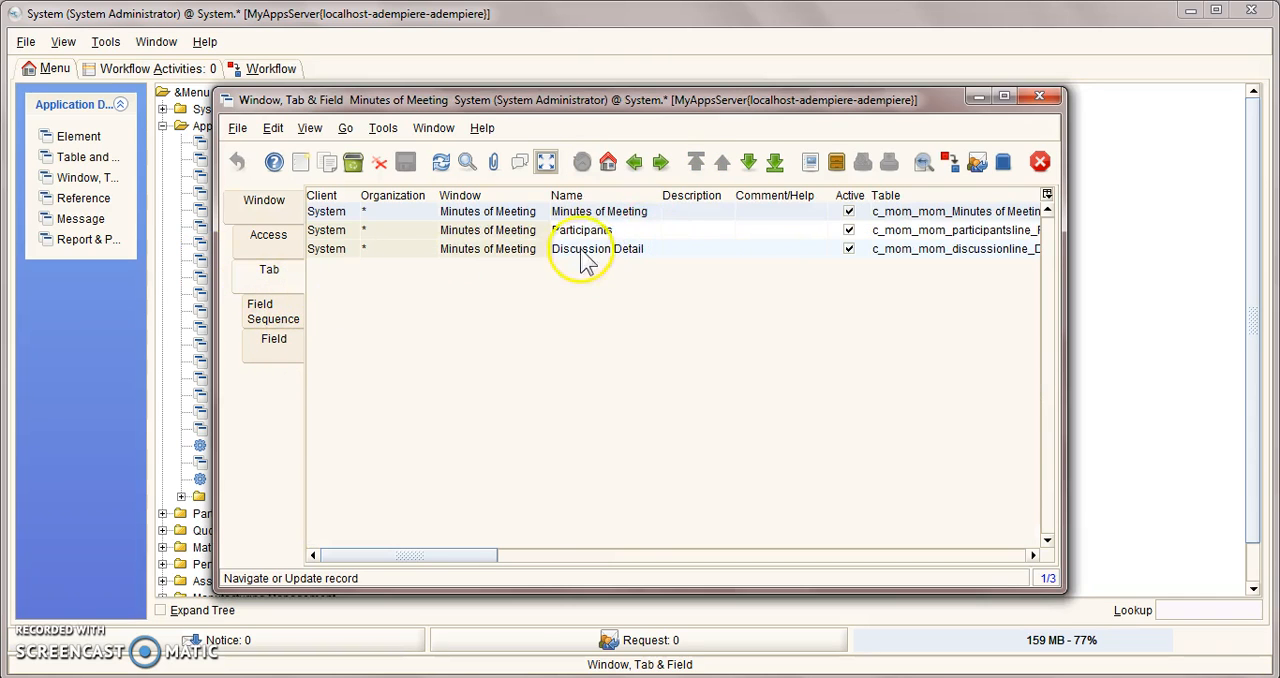
click(585, 230)
click(278, 345)
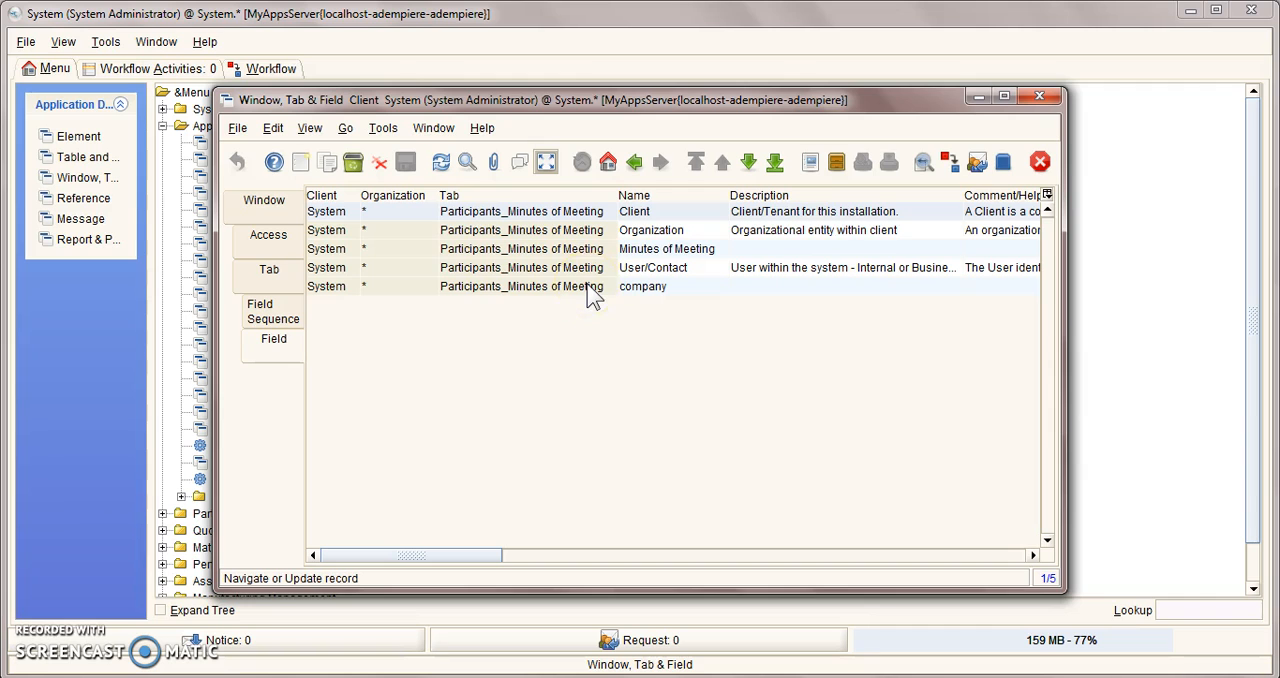
click(1040, 104)
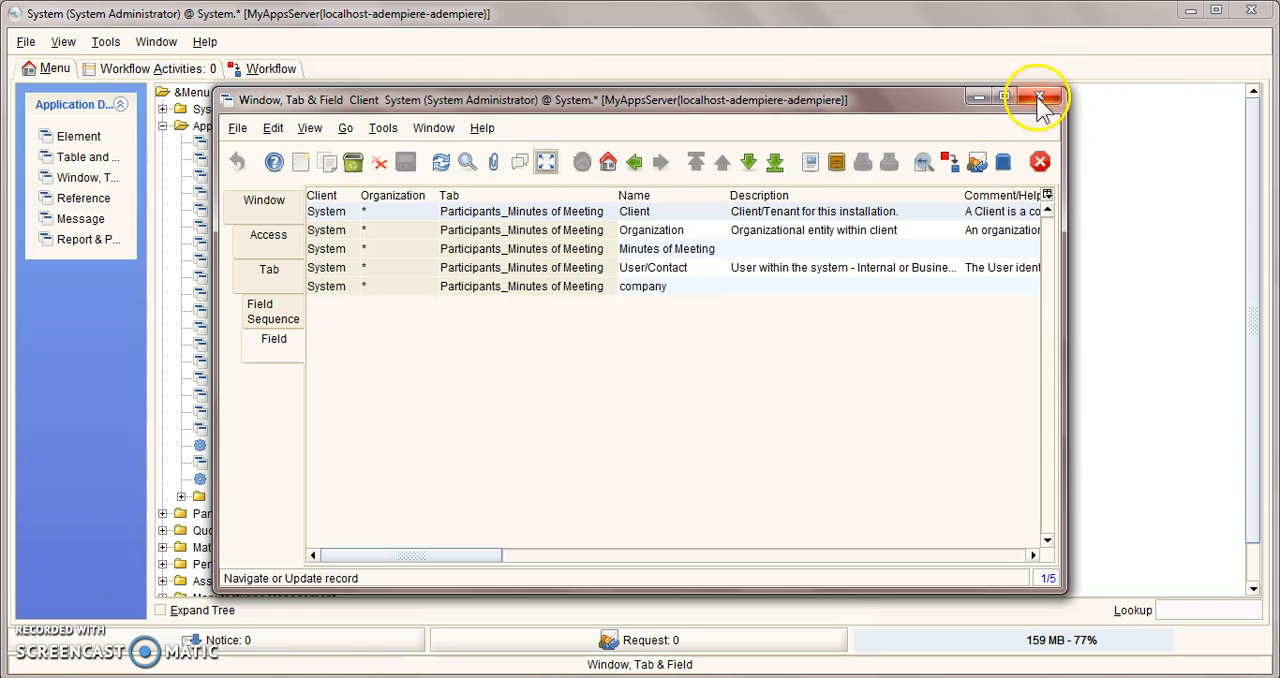
click(1041, 97)
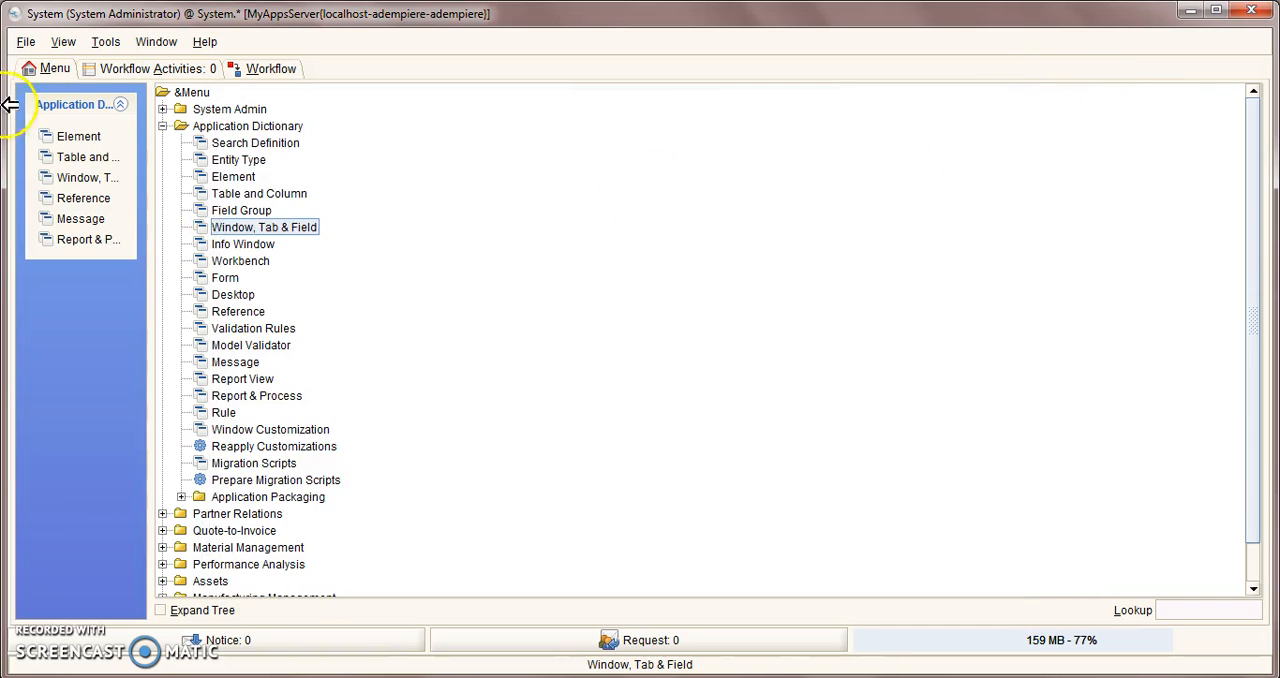
Step: Open Table and Column from the Application Dictionary with all records and locate the c_mom_mom tables
click(270, 195)
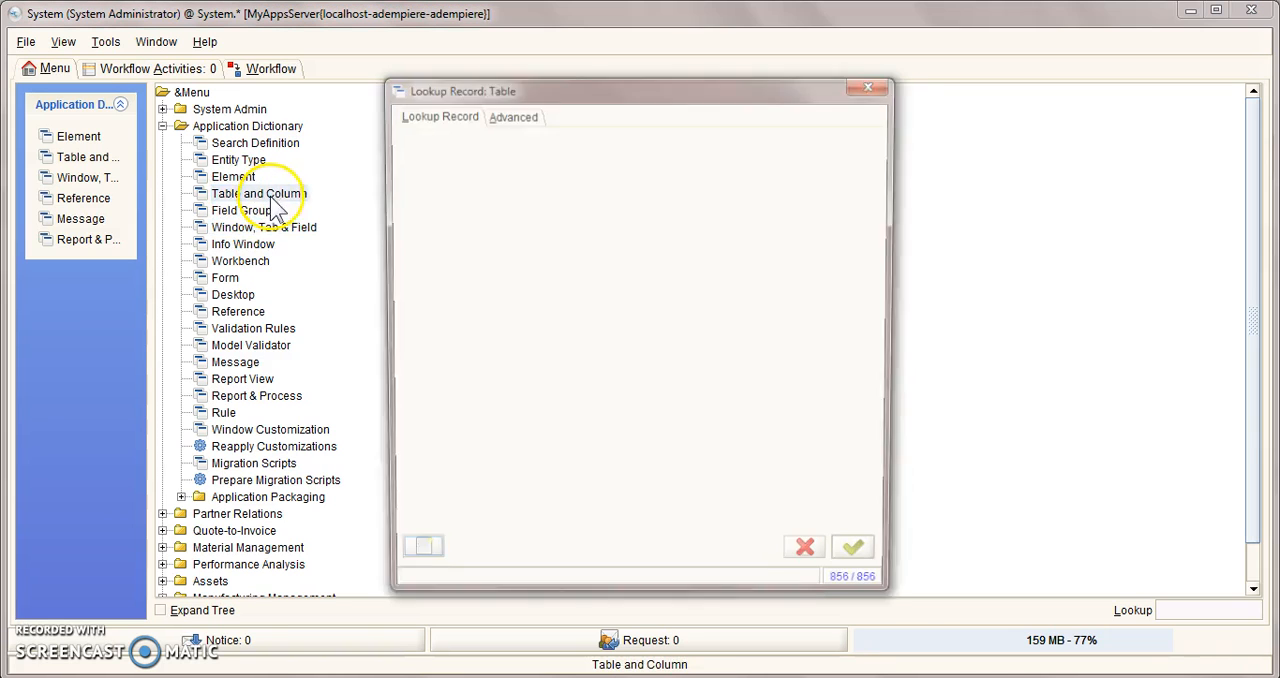
click(853, 547)
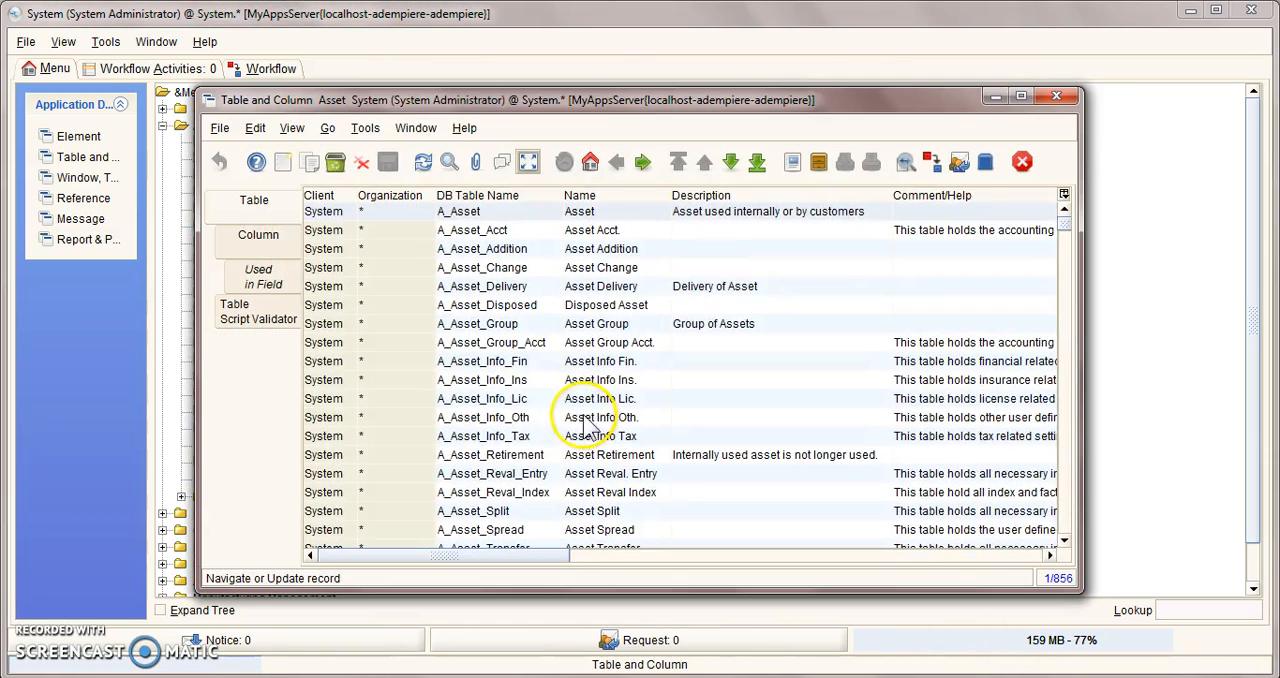
scroll(588, 420, down, 20)
scroll(588, 400, down, 20)
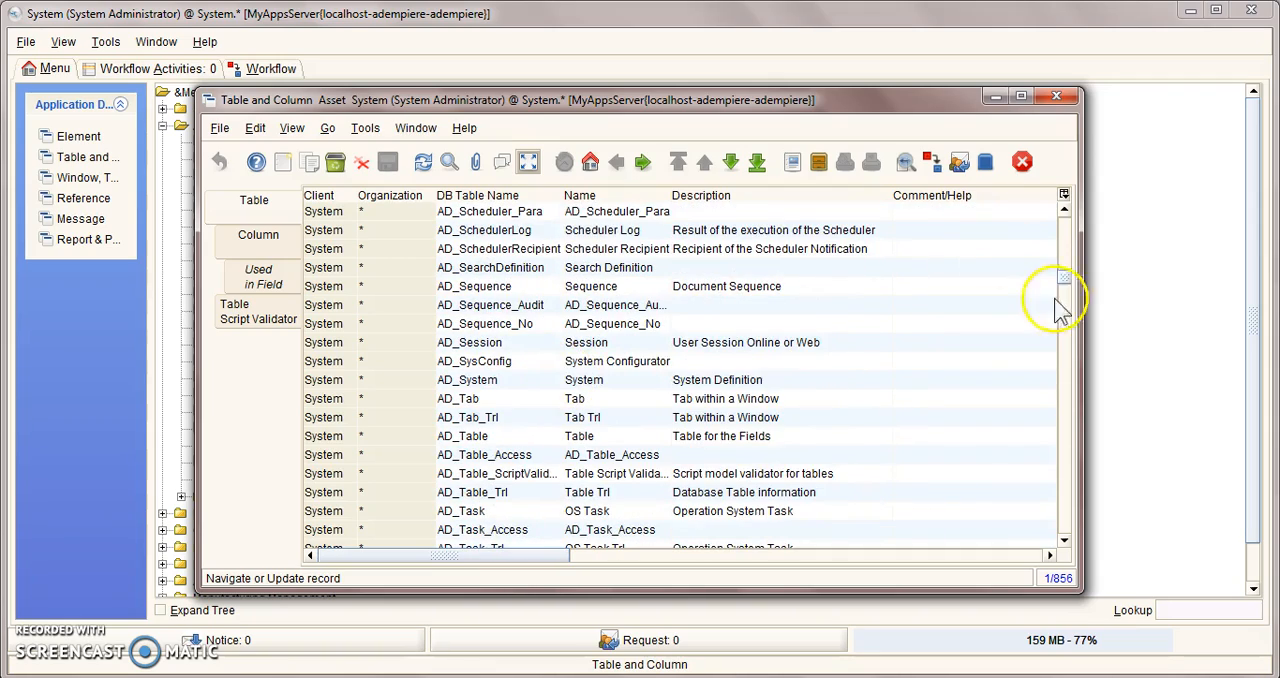
drag(1066, 278, 1075, 330)
scroll(1075, 330, down, 13)
scroll(786, 420, up, 3)
scroll(782, 420, up, 13)
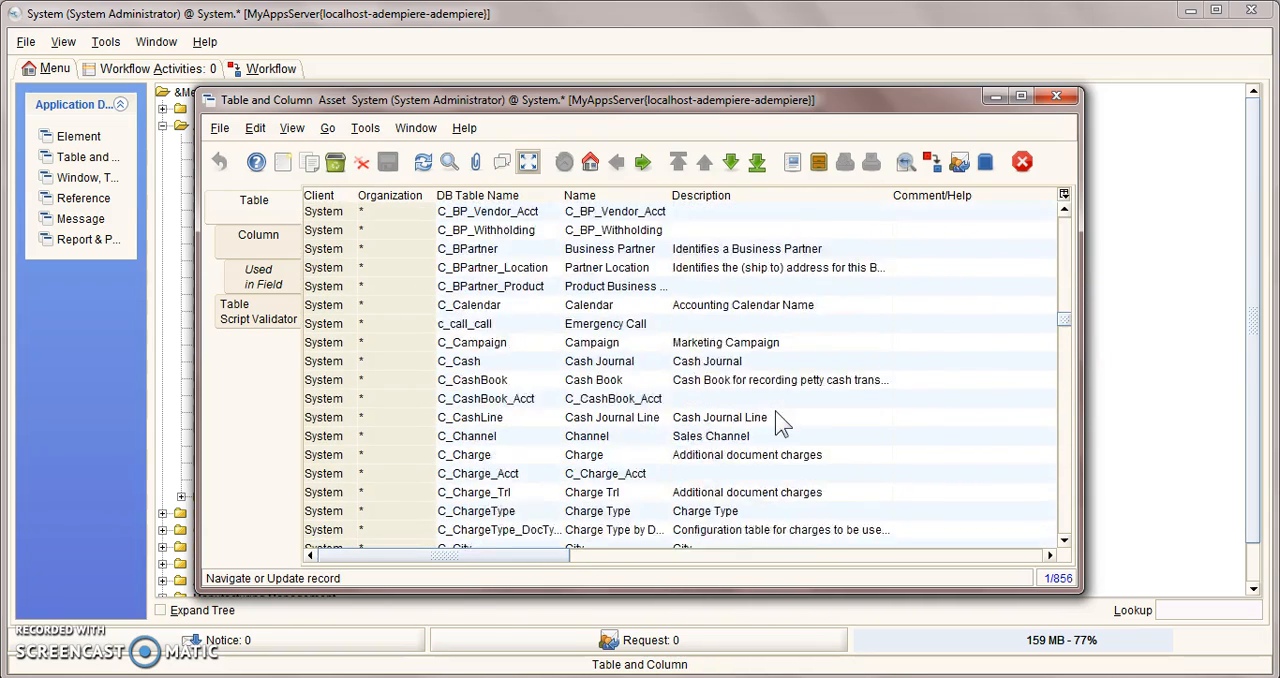
scroll(776, 414, up, 1)
scroll(775, 410, down, 15)
scroll(776, 420, down, 12)
scroll(700, 430, up, 2)
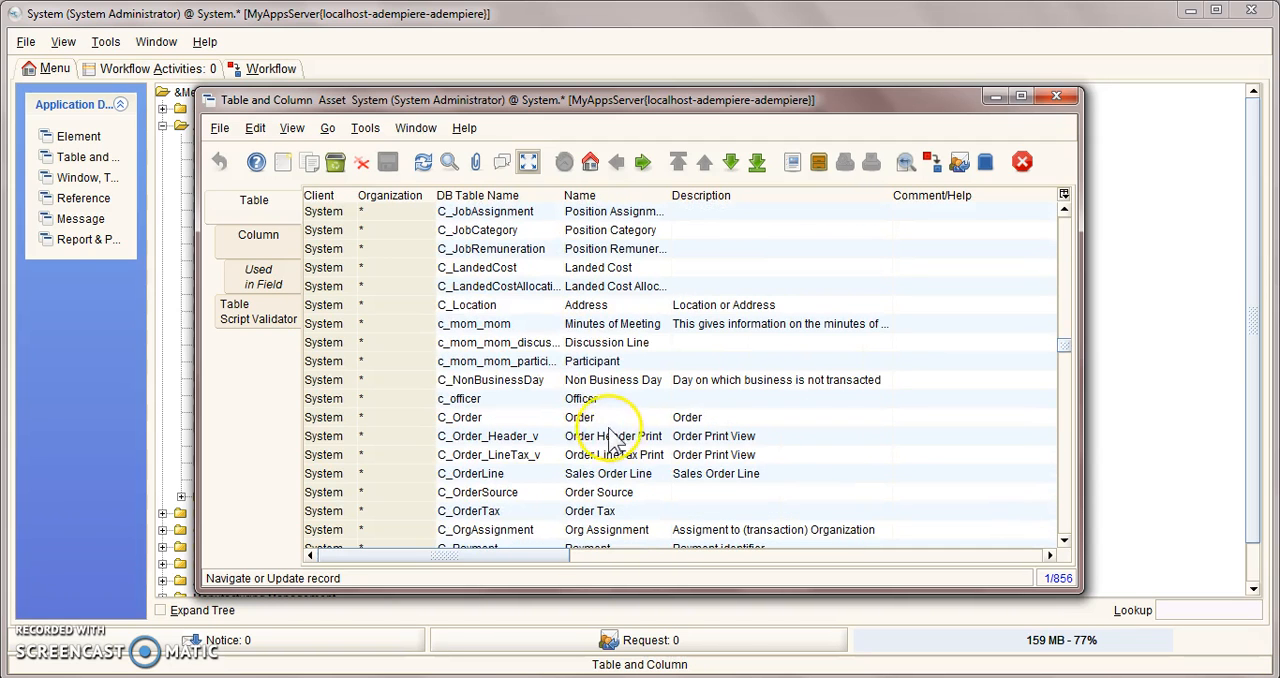
Step: Examine the reference settings of the Discussion Line table's actionedby column in the single-record view
click(580, 341)
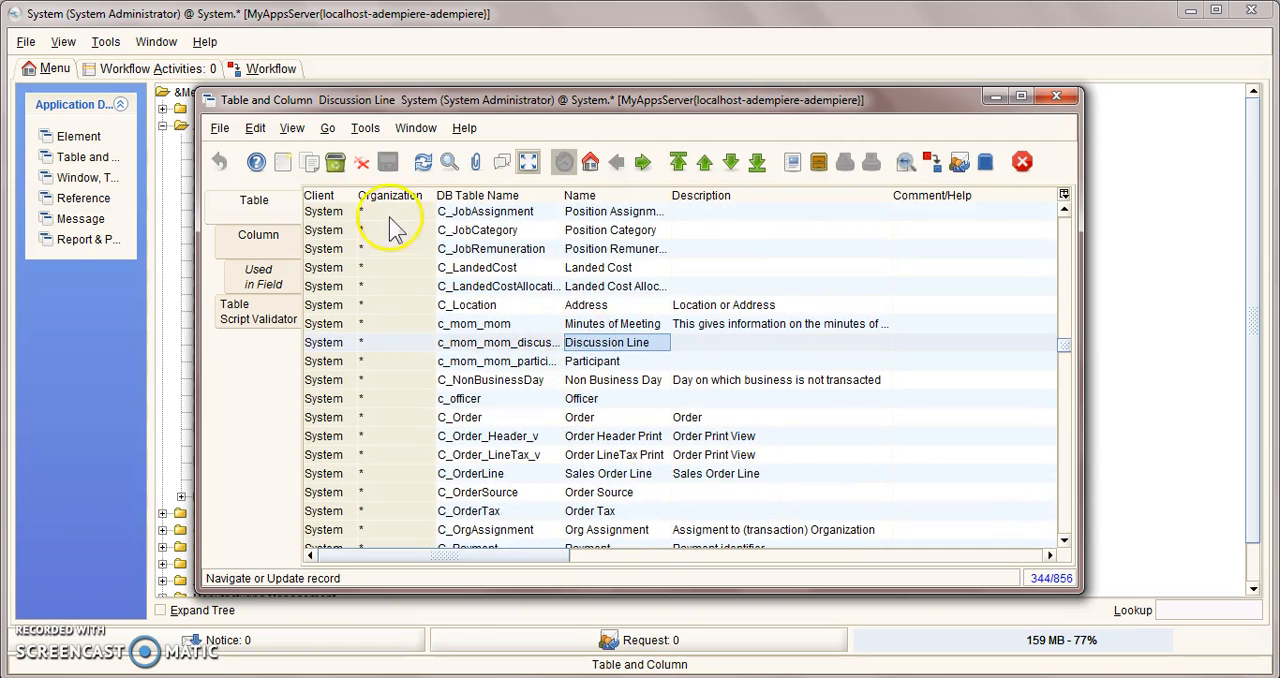
click(262, 240)
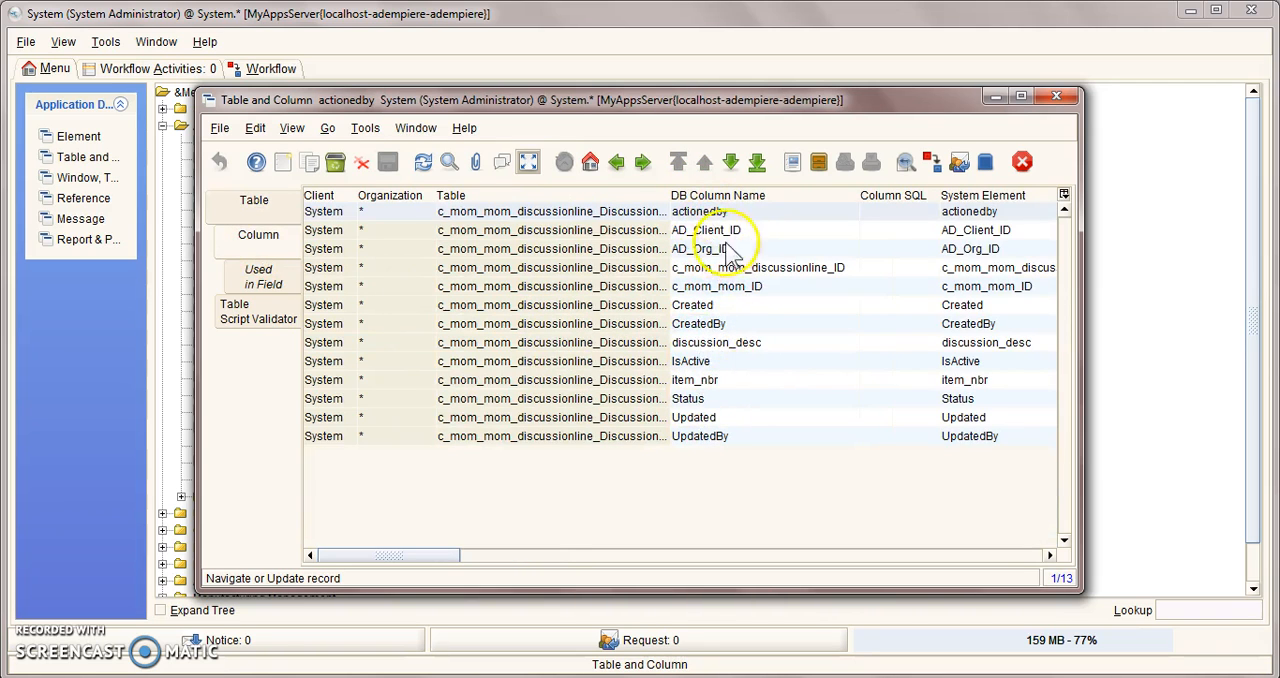
click(528, 161)
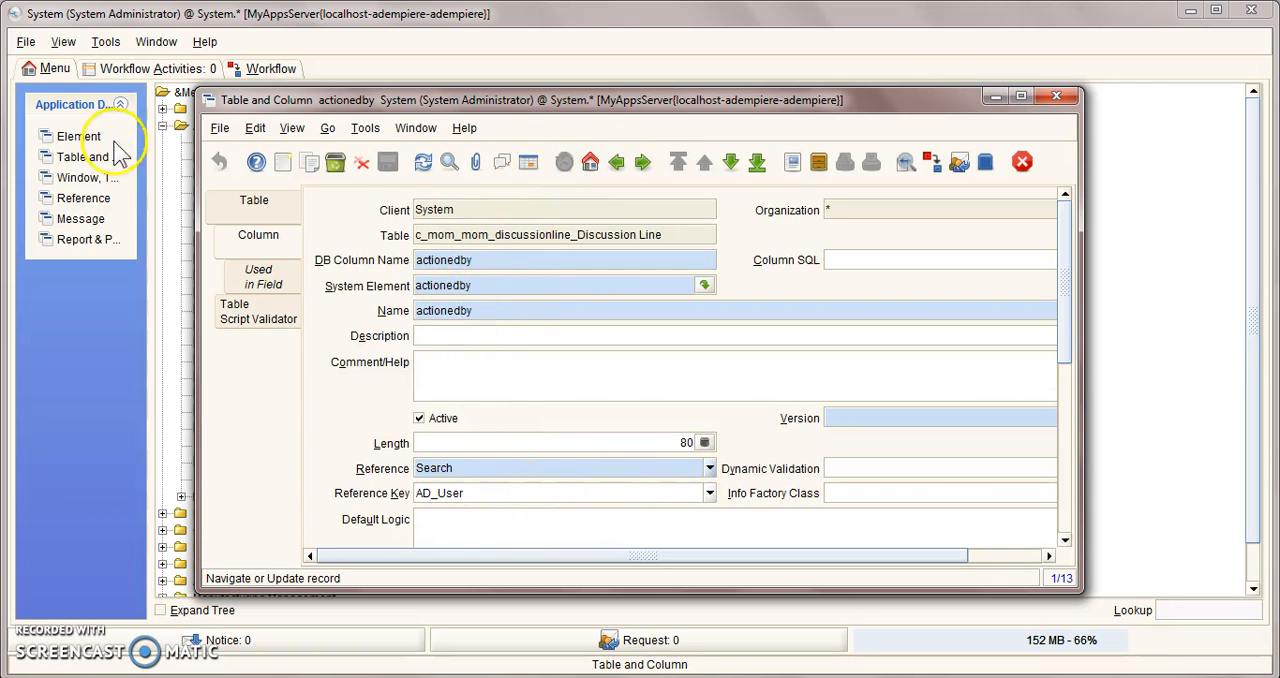
Step: Examine the reference settings of the Minutes of Meeting table's chairperson column, and close the Table and Column window
click(278, 210)
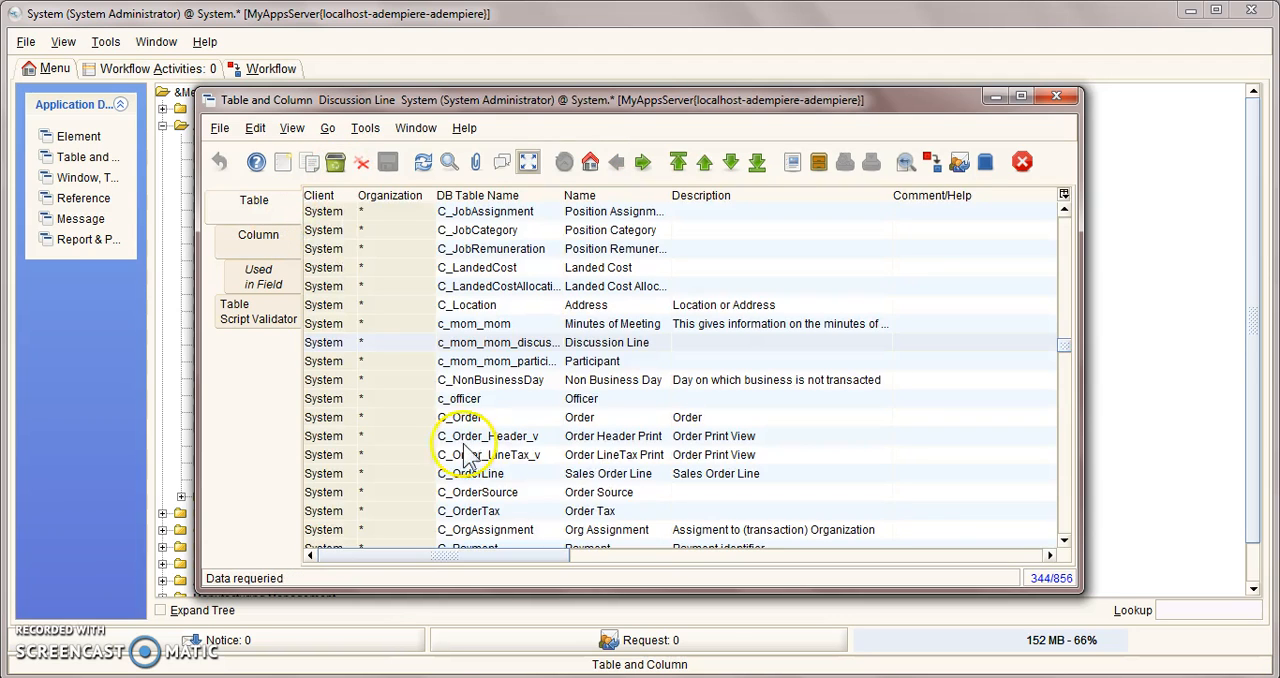
click(566, 324)
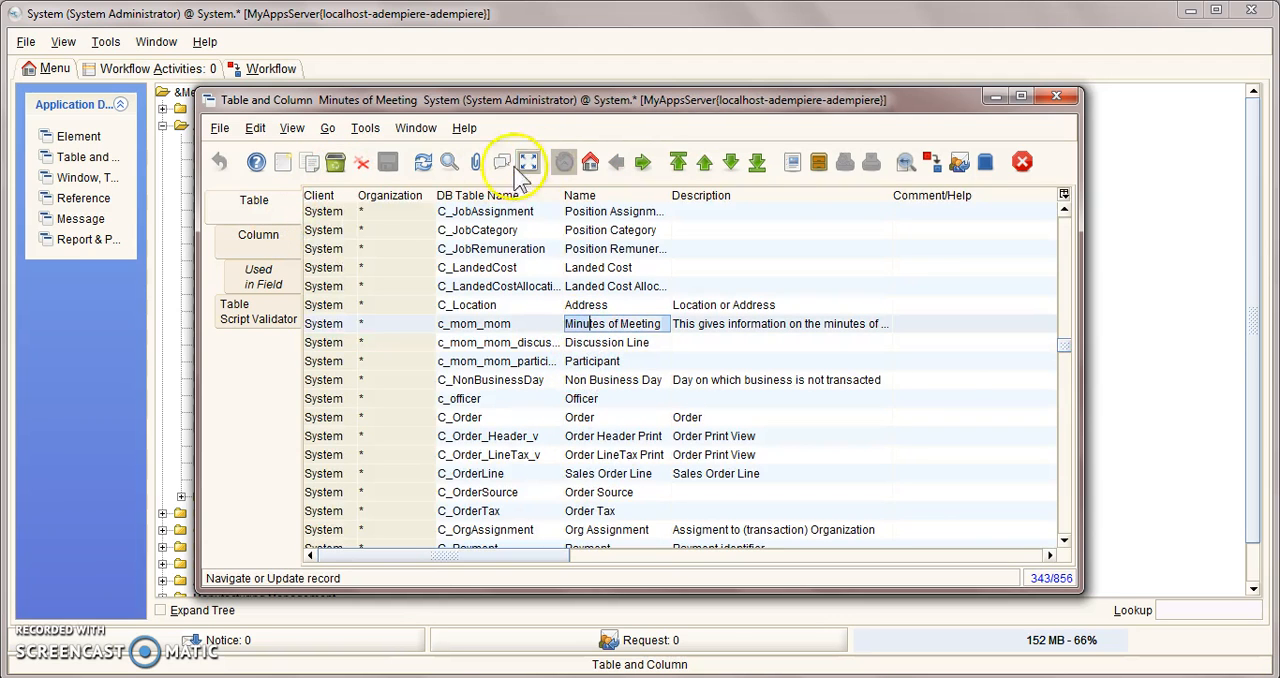
click(236, 242)
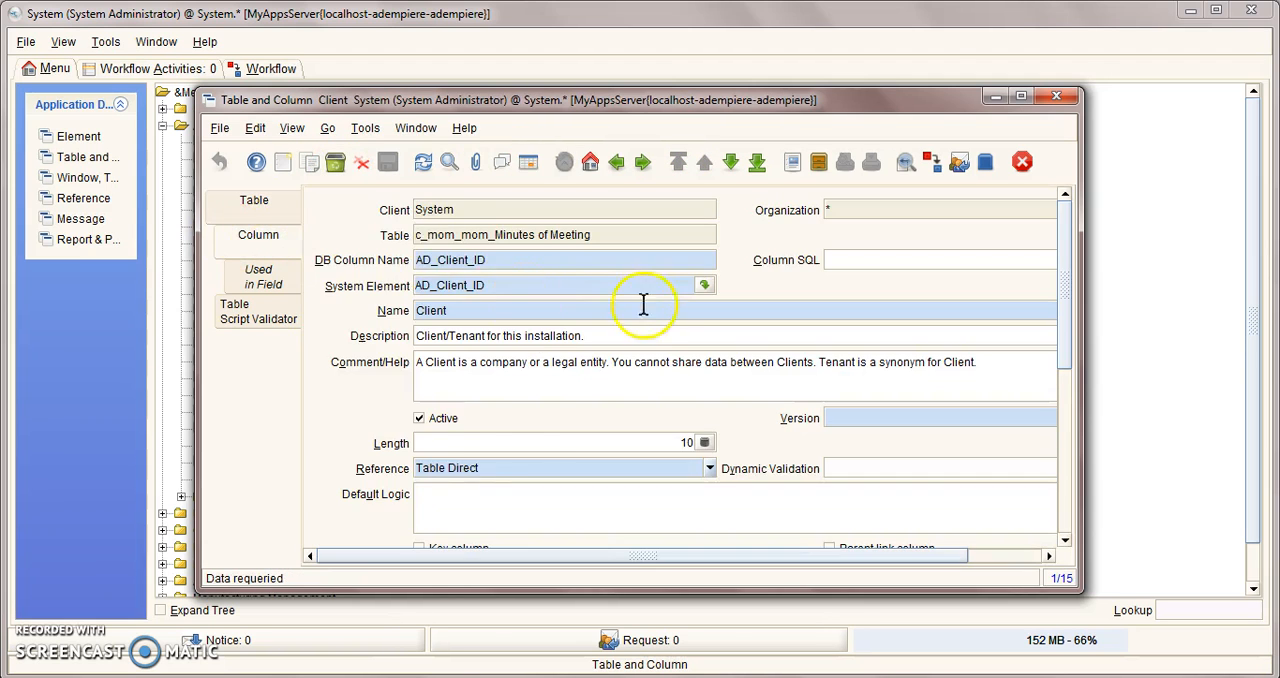
click(528, 161)
click(645, 286)
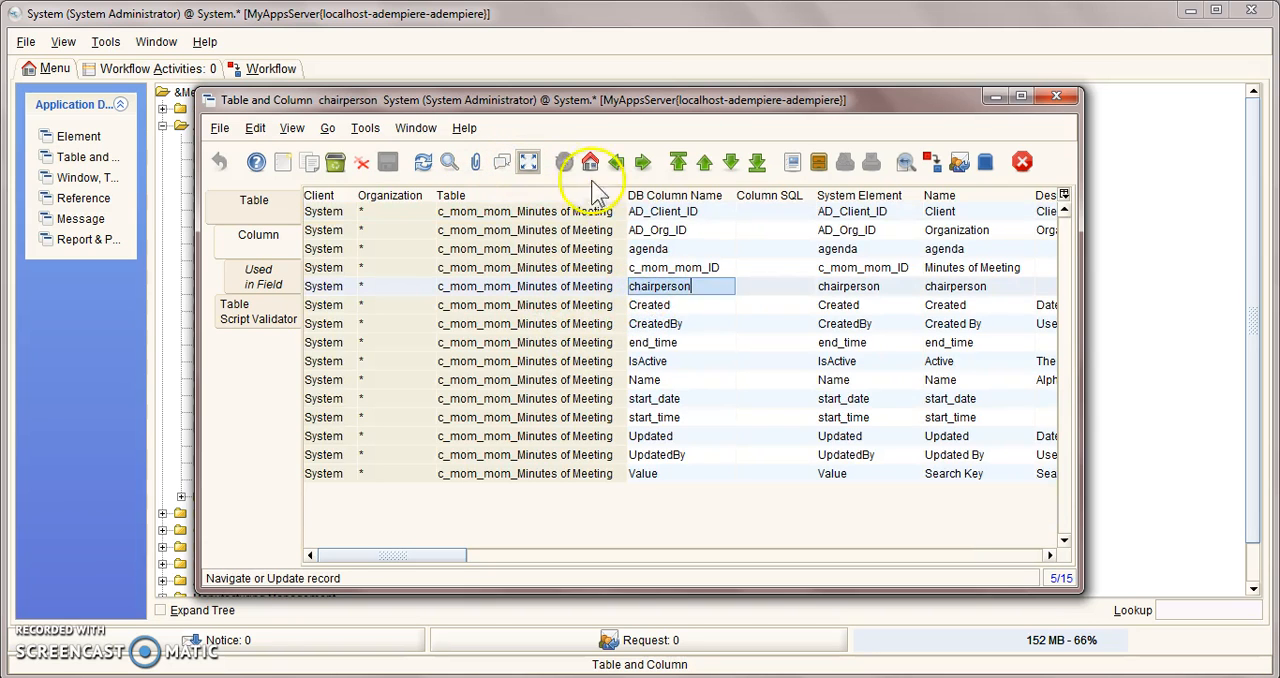
click(528, 164)
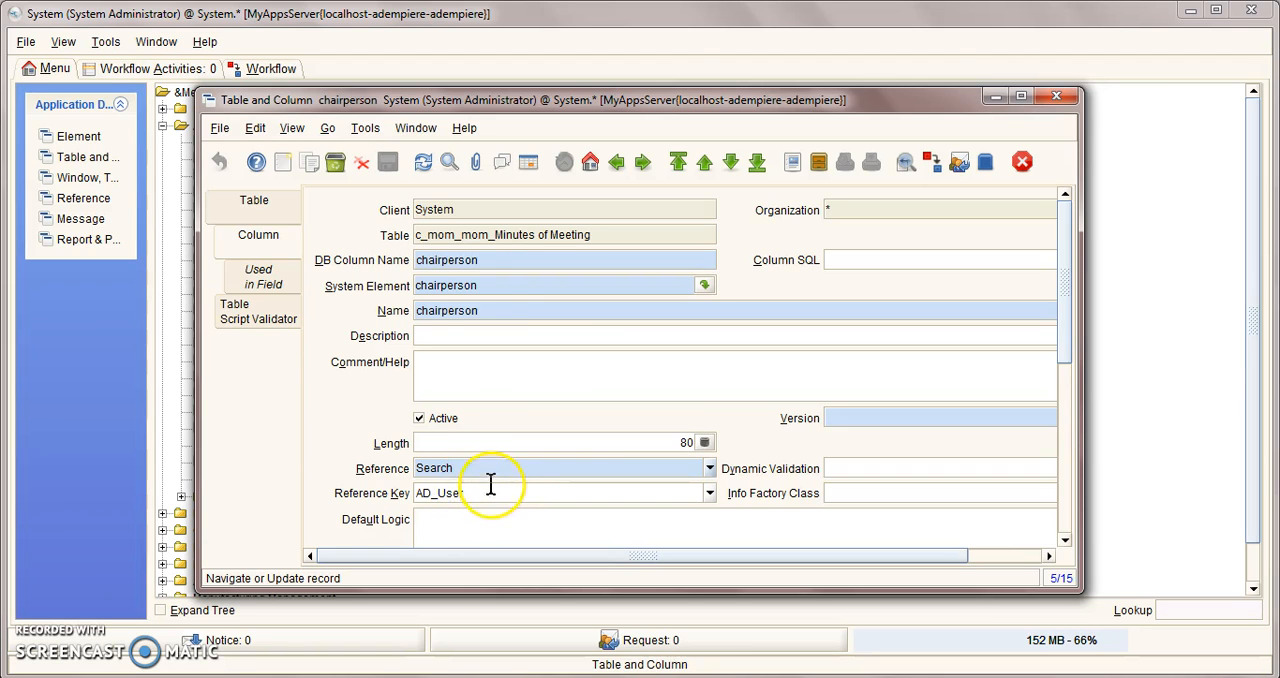
click(1056, 96)
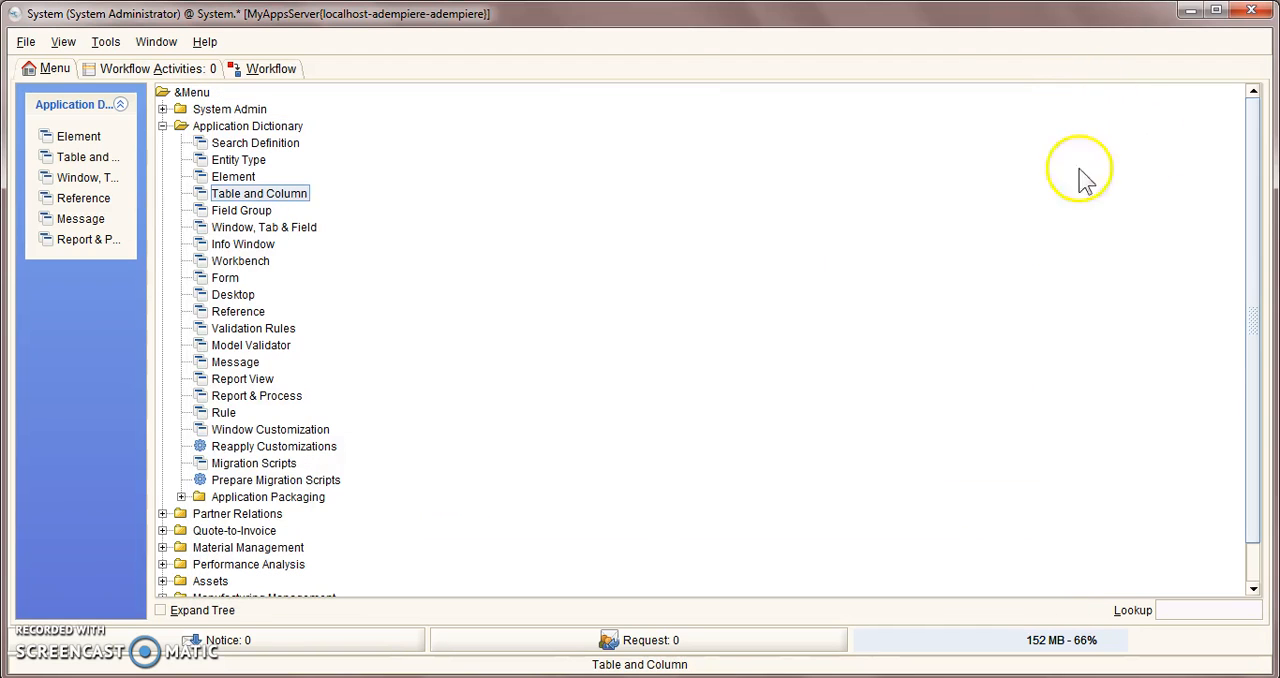
Step: Log out of the System session and log back in as GardenAdmin, entering the account password
click(26, 42)
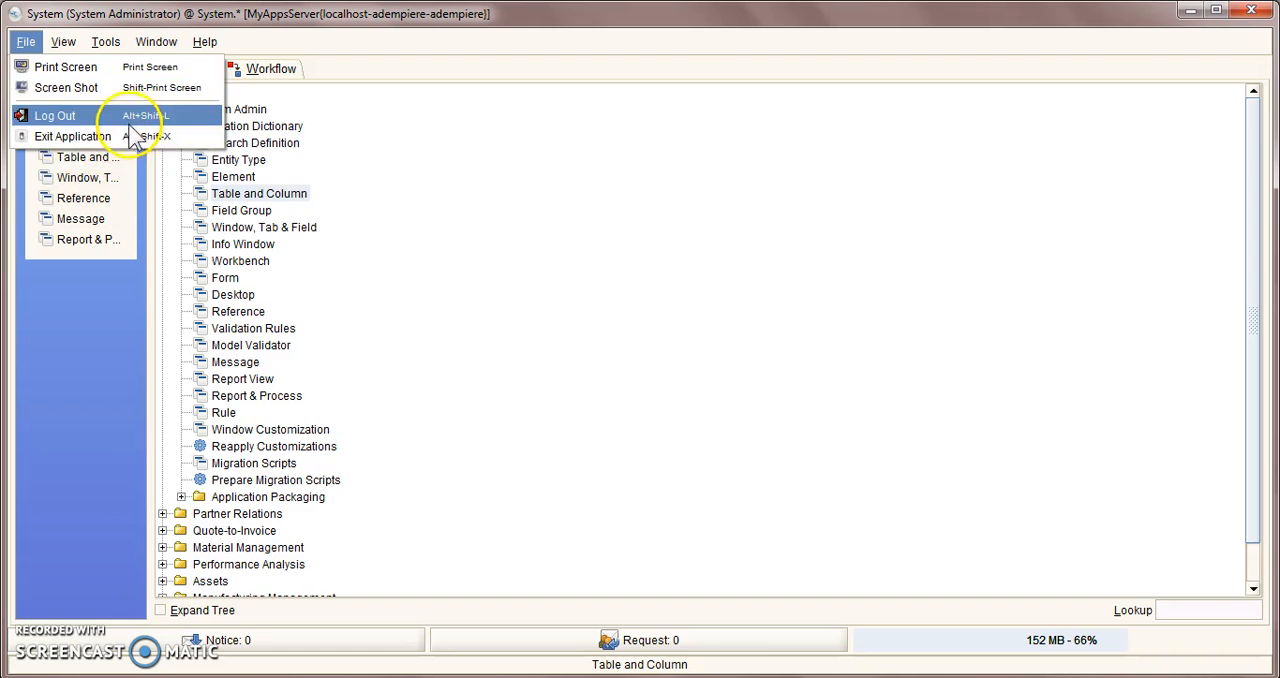
click(129, 124)
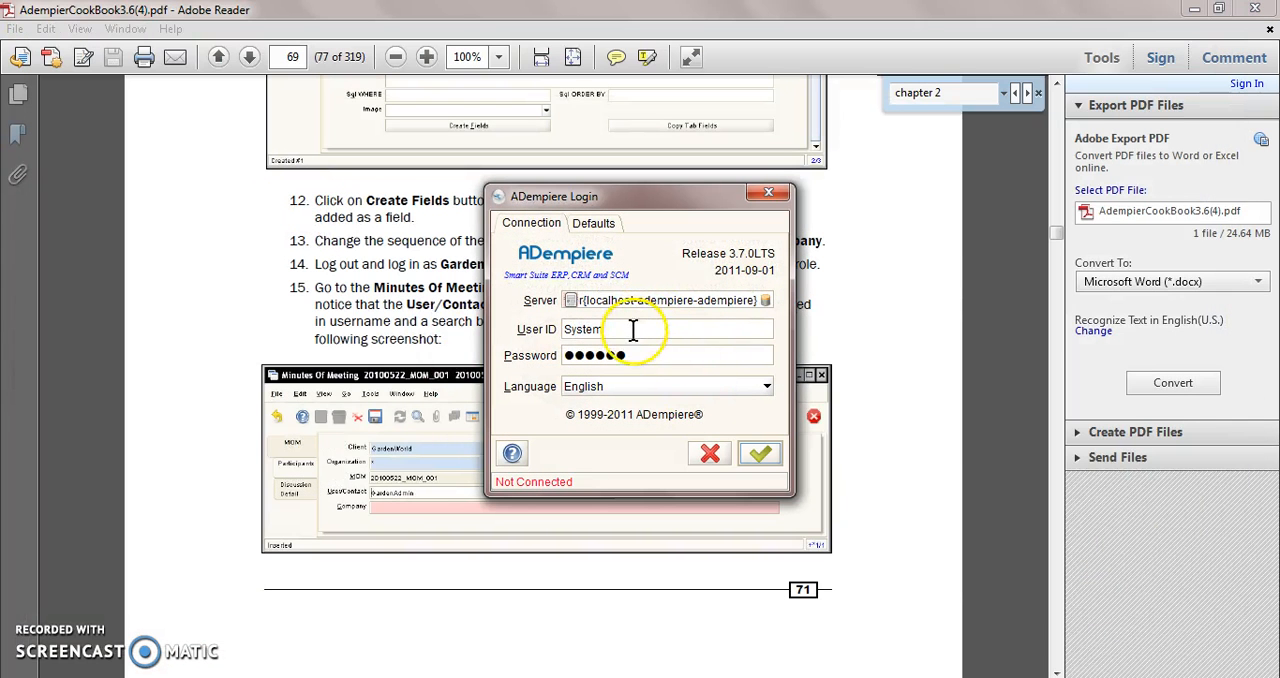
text(gar)
key(BackSpace)
key(BackSpace)
key(BackSpace)
text(Garden)
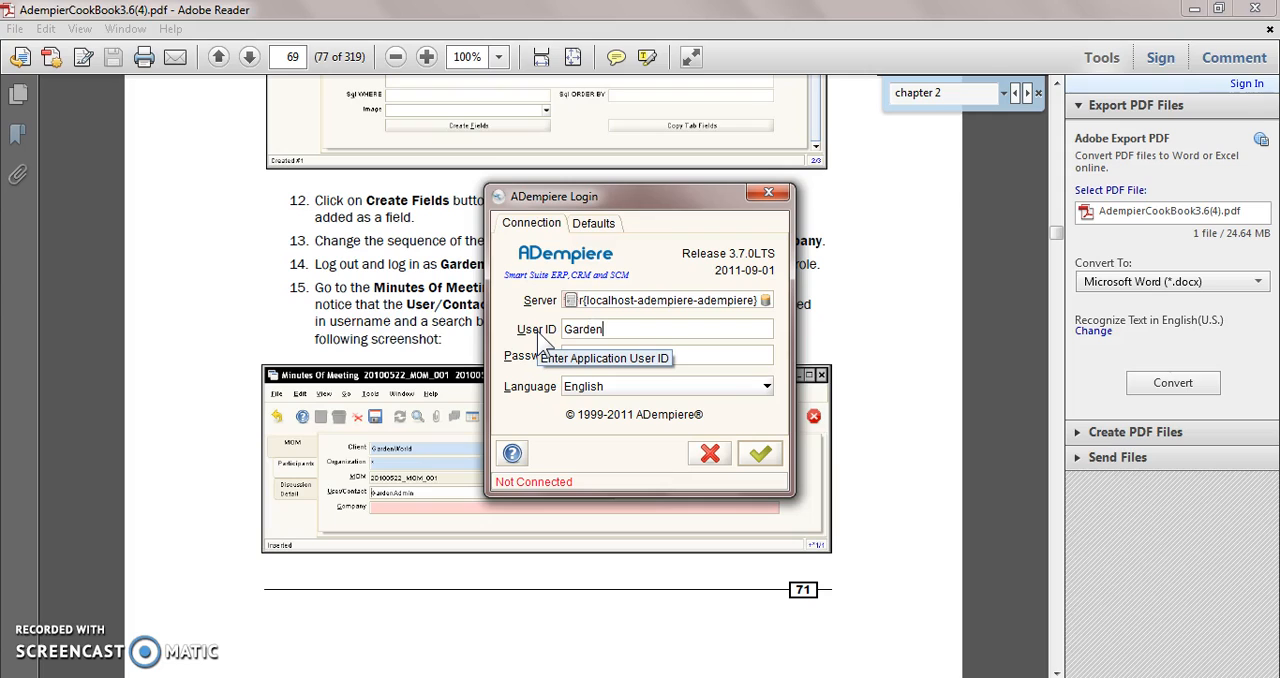
text(Admin)
key(Tab)
text(******)
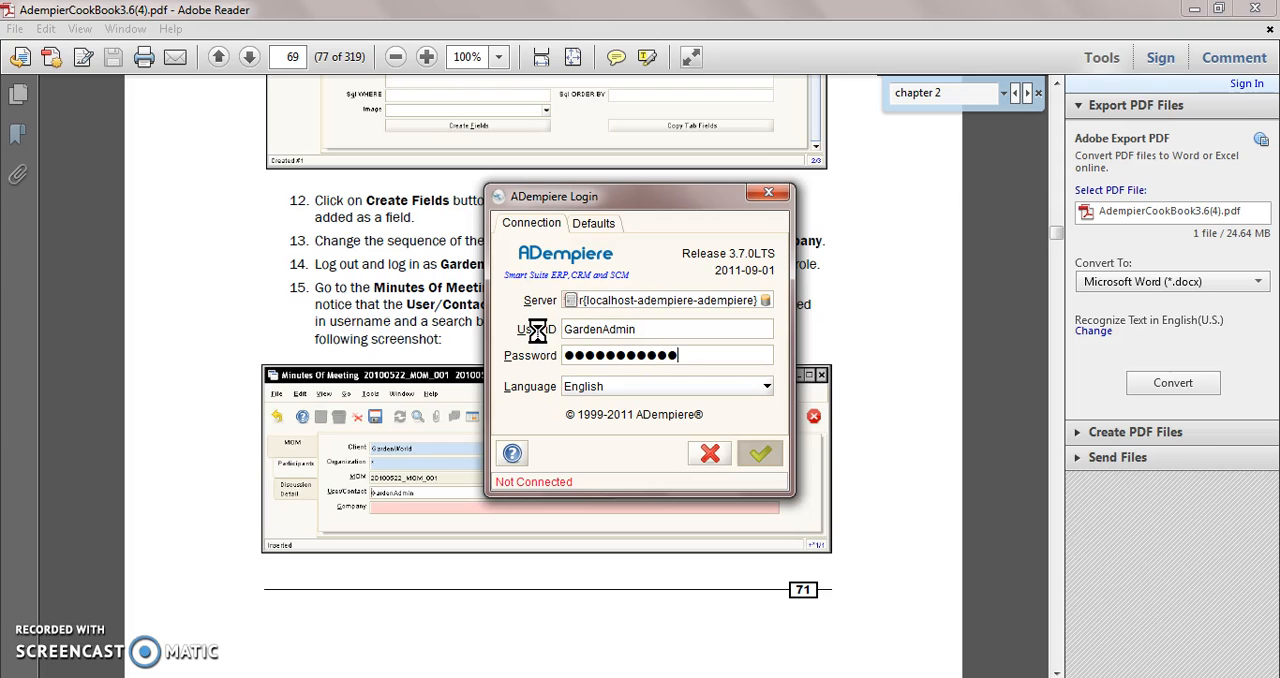
click(761, 456)
click(596, 398)
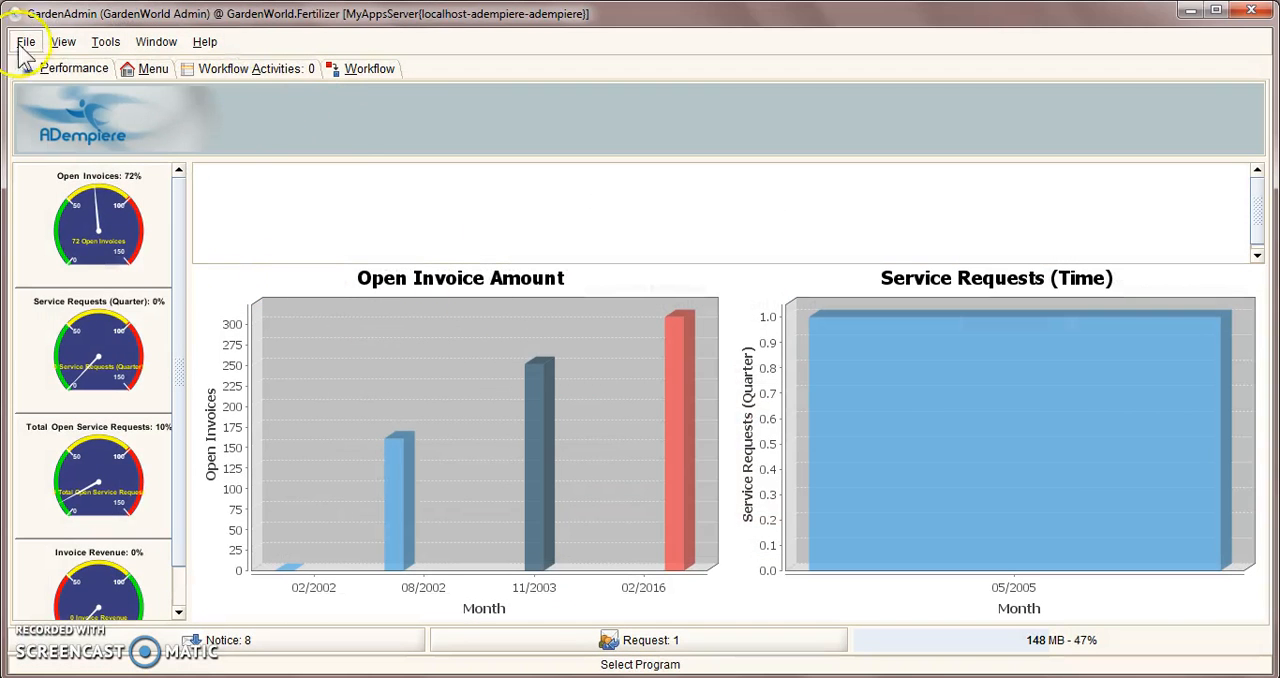
Step: Open the Minutes of Meeting window and show the first meeting's Participants record in single-record view
click(150, 68)
click(226, 335)
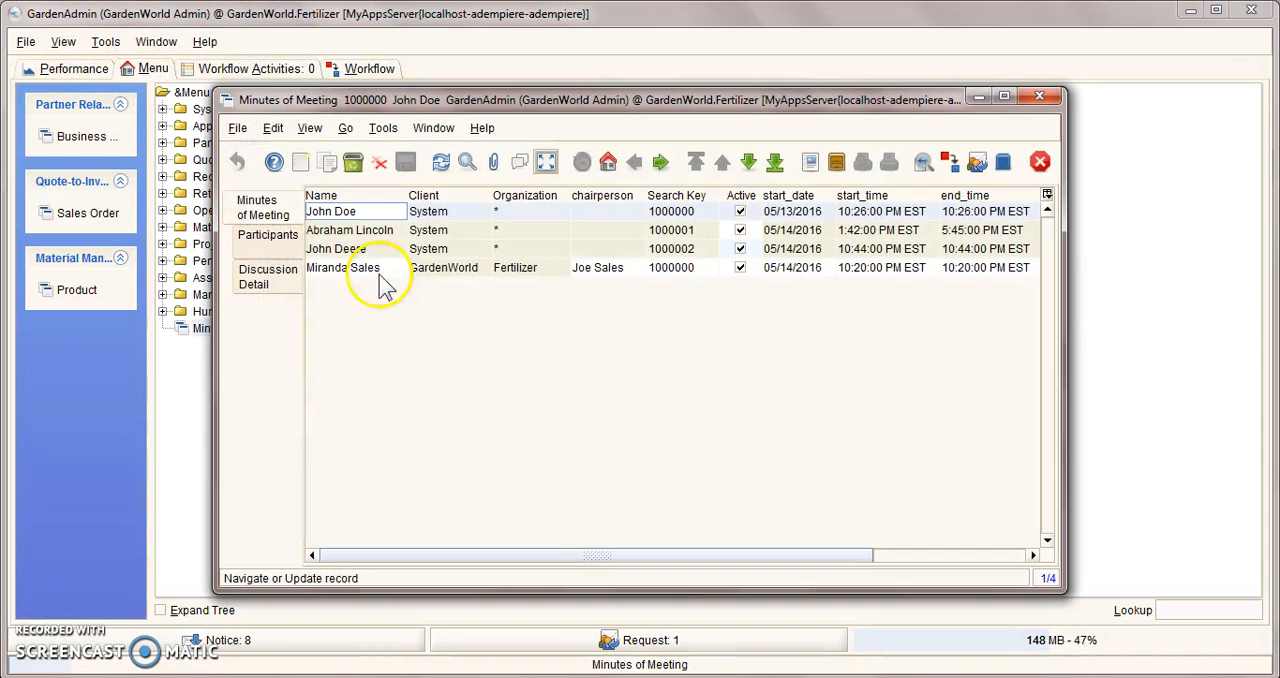
click(260, 233)
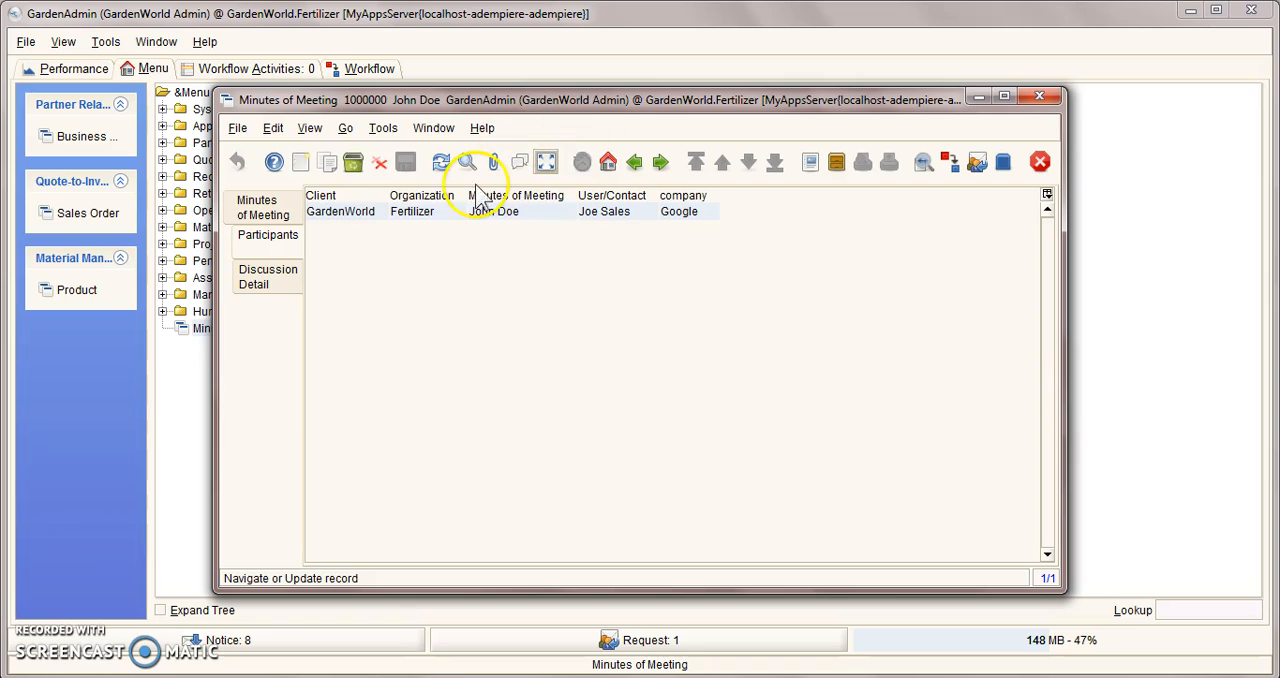
click(544, 162)
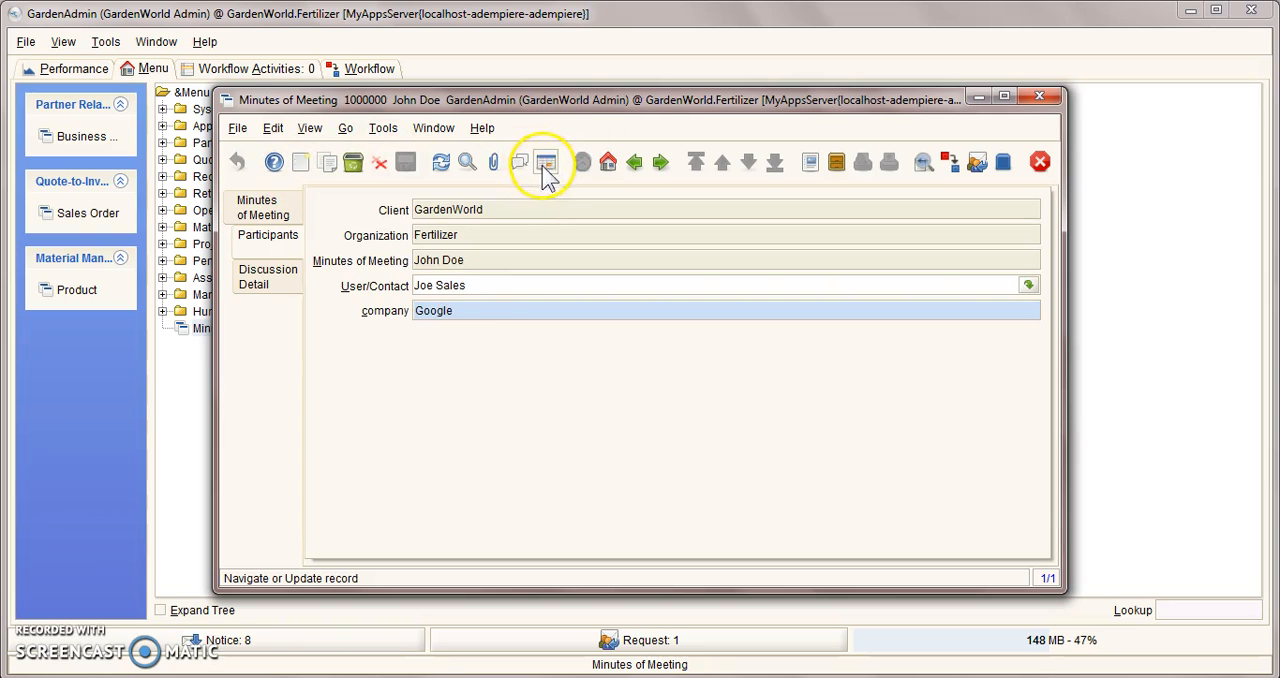
Step: Replace the participant's User/Contact with the contact listed directly above SuperUser in the contact lookup, and save the record
click(1028, 286)
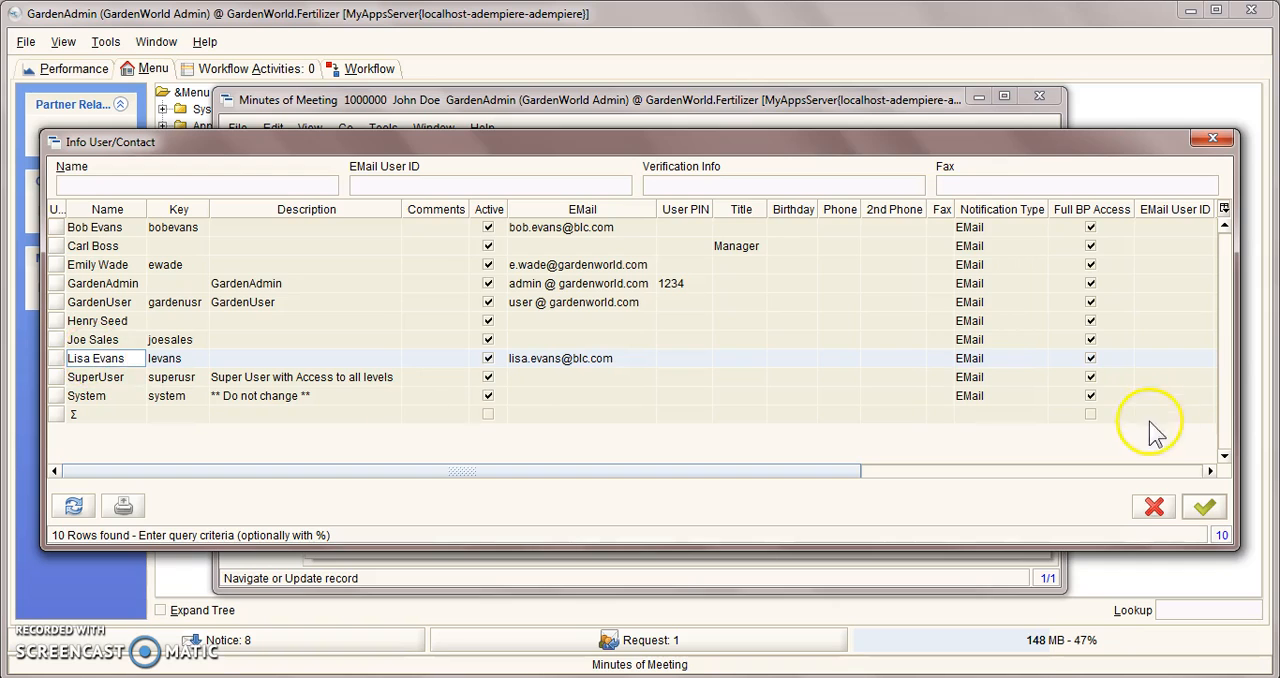
click(1204, 507)
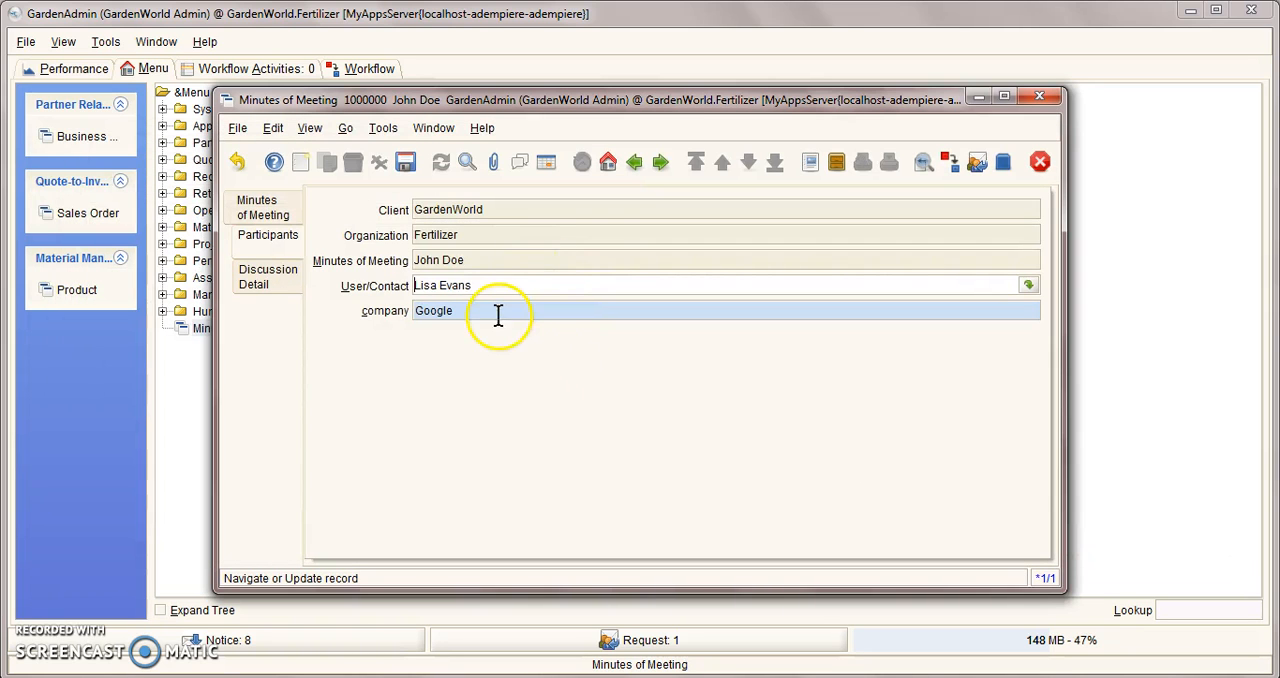
click(405, 162)
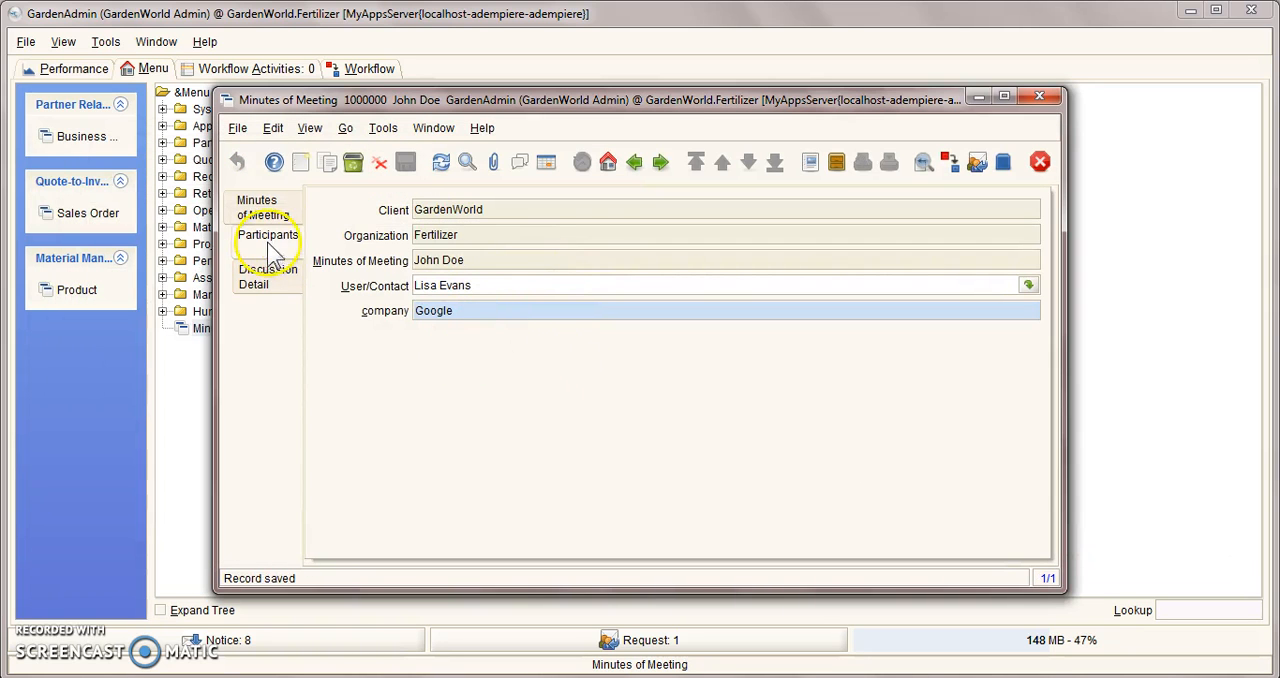